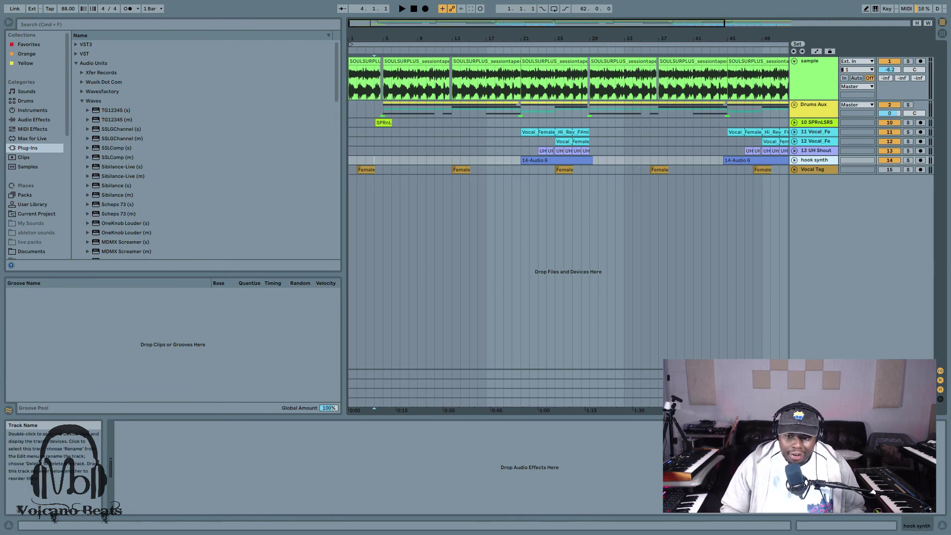
Open the UAD API 550A equalizer from the Master track, move its window clear of the device chain, and briefly play the song
left_click(822, 373)
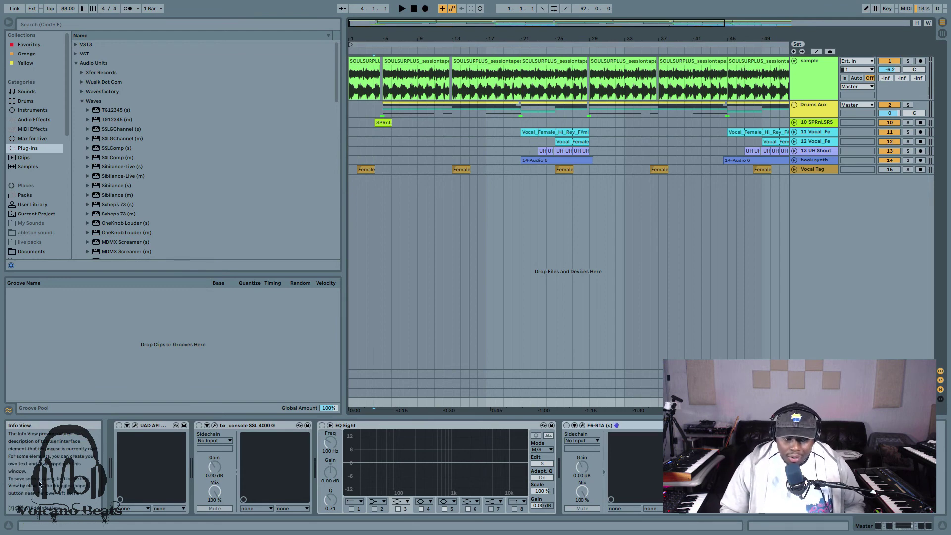
left_click(136, 425)
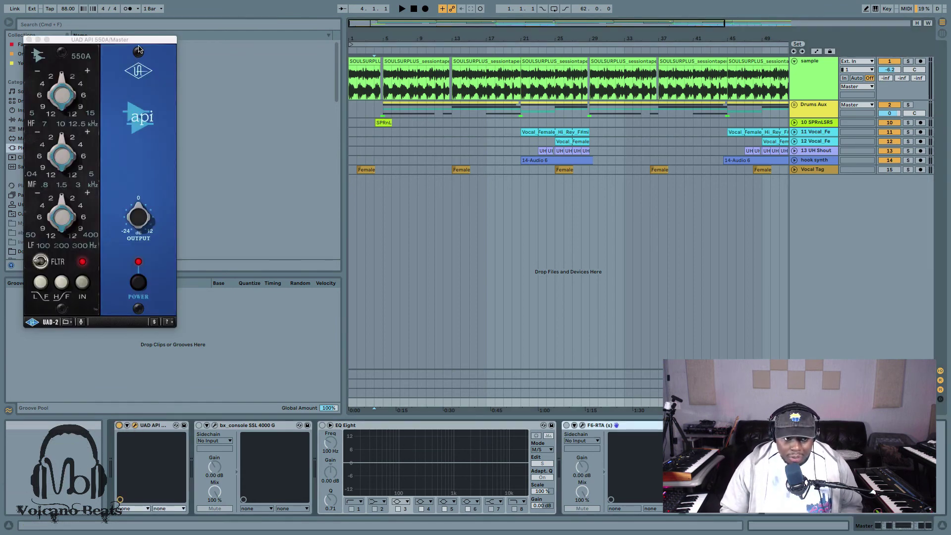
left_click_drag(144, 41, 472, 38)
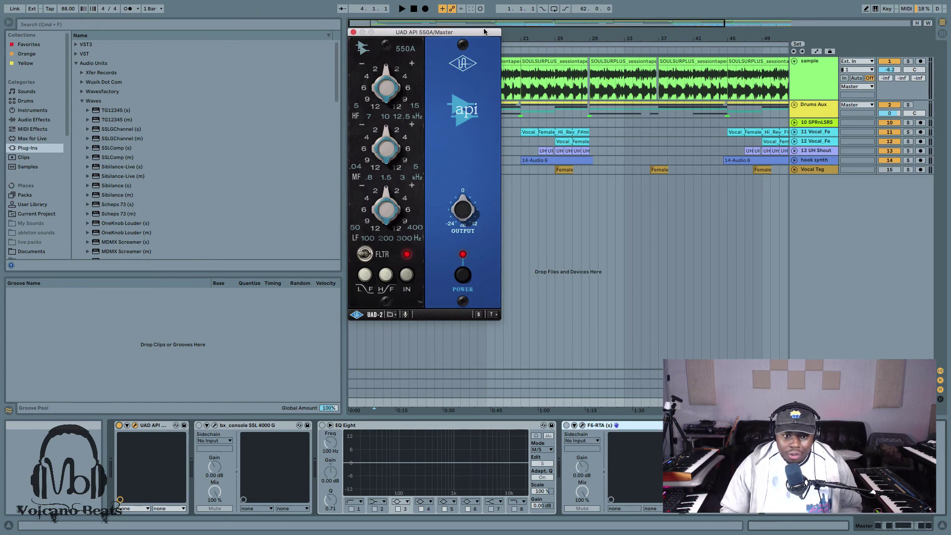
key("space")
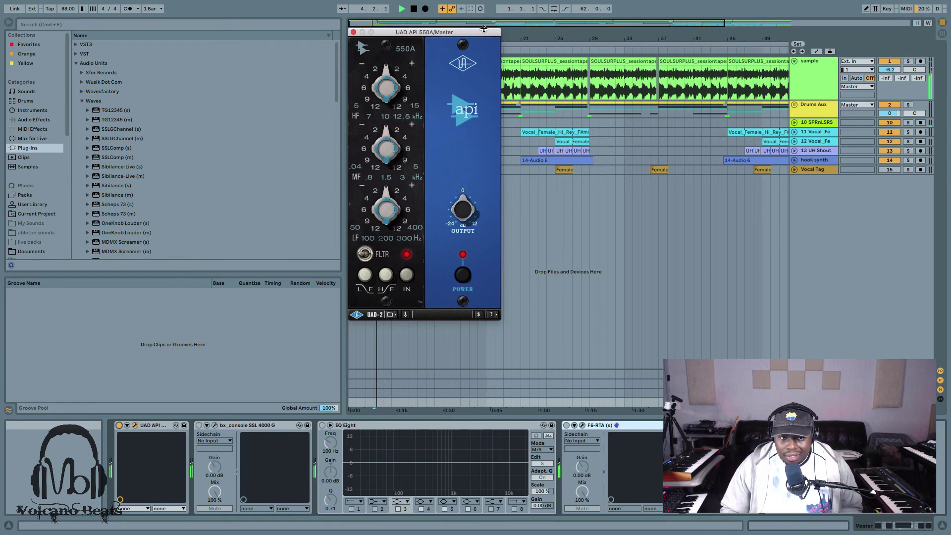
left_click_drag(489, 38, 444, 103)
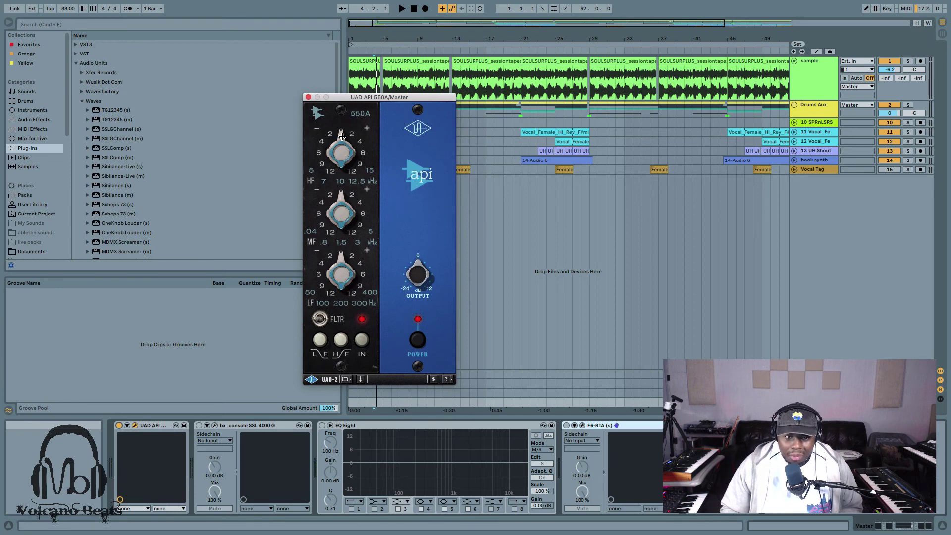
Move the UAD API 550A from the Master track onto the sample track and test playback
left_click(149, 425)
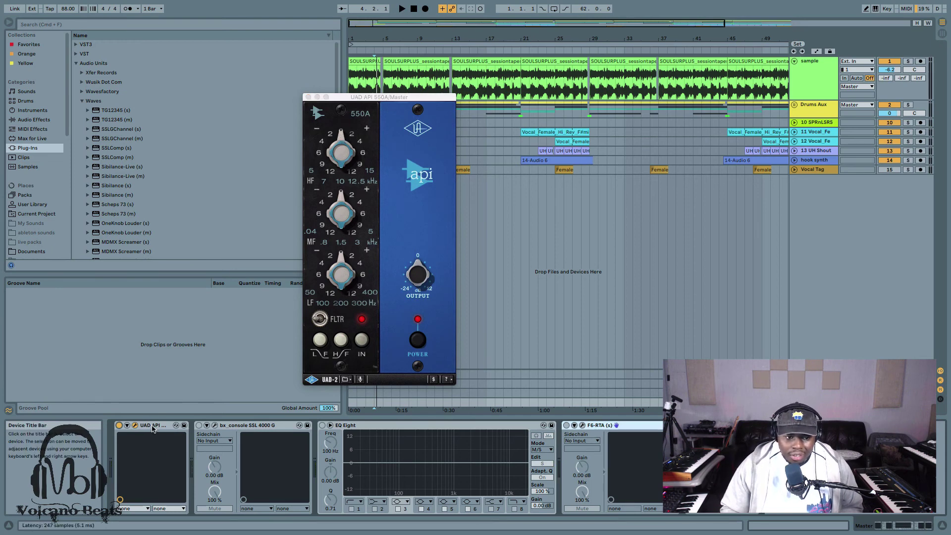
left_click_drag(835, 55, 787, 83)
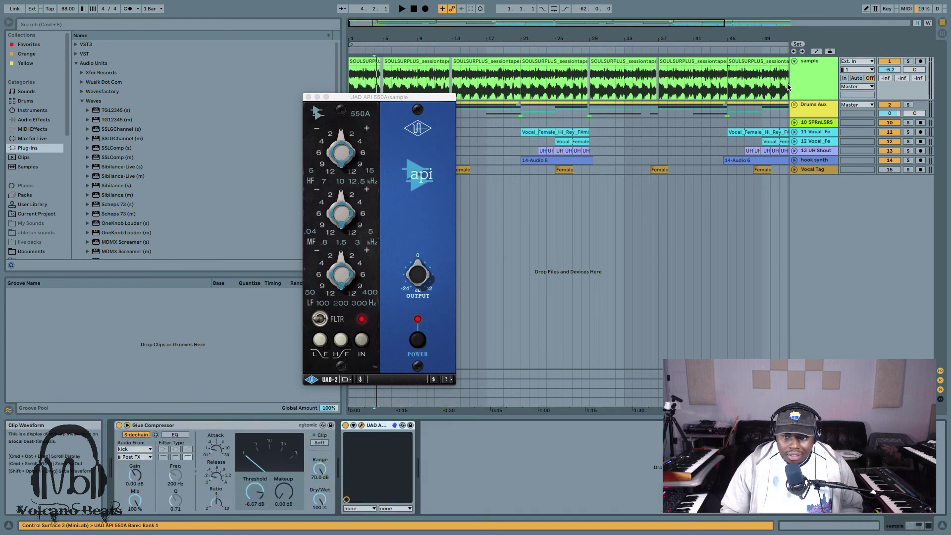
key("space")
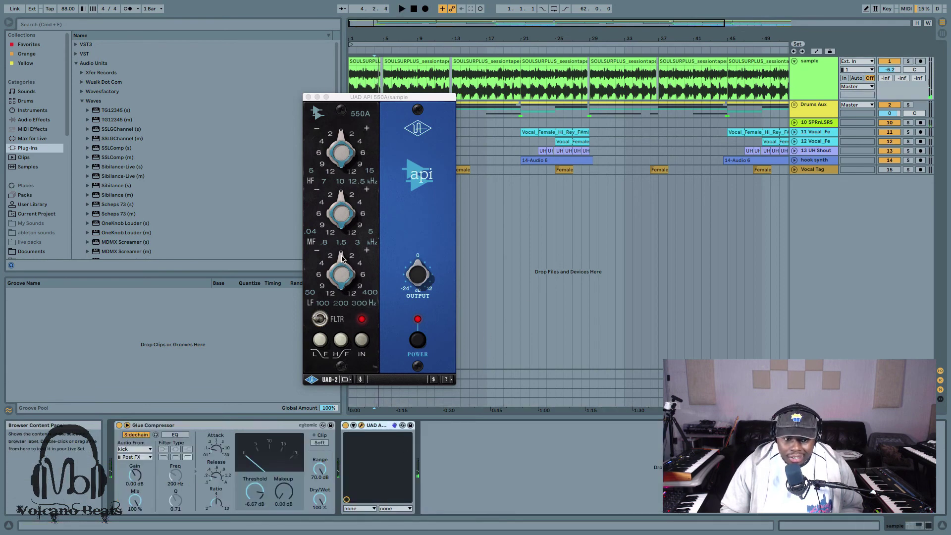
Boost the LF and HF gains of the API 550A to +2 dB and solo the sample track
left_click_drag(342, 257, 342, 252)
left_click_drag(343, 134, 345, 127)
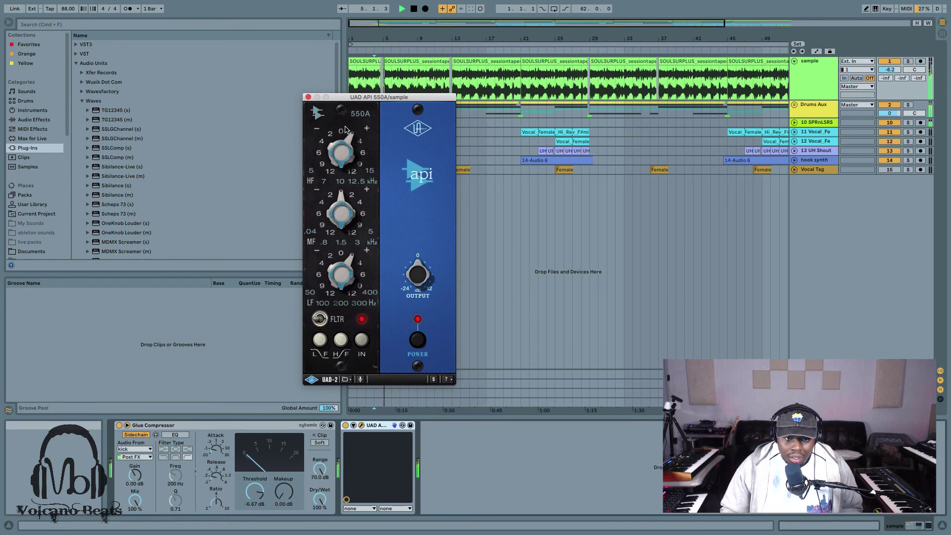
left_click(908, 61)
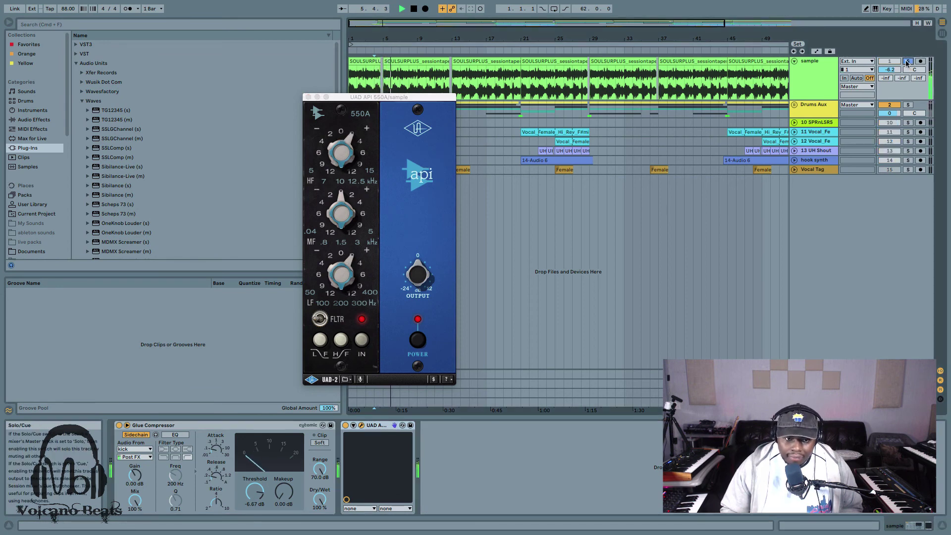
Raise the API 550A output level slightly above 0 and return the HF gain to 0
left_click(416, 272)
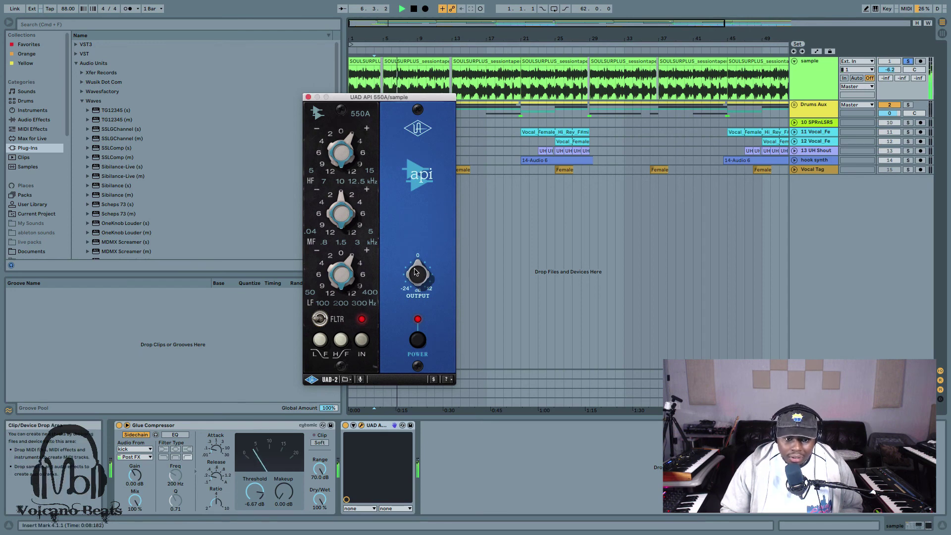
left_click_drag(416, 272, 417, 257)
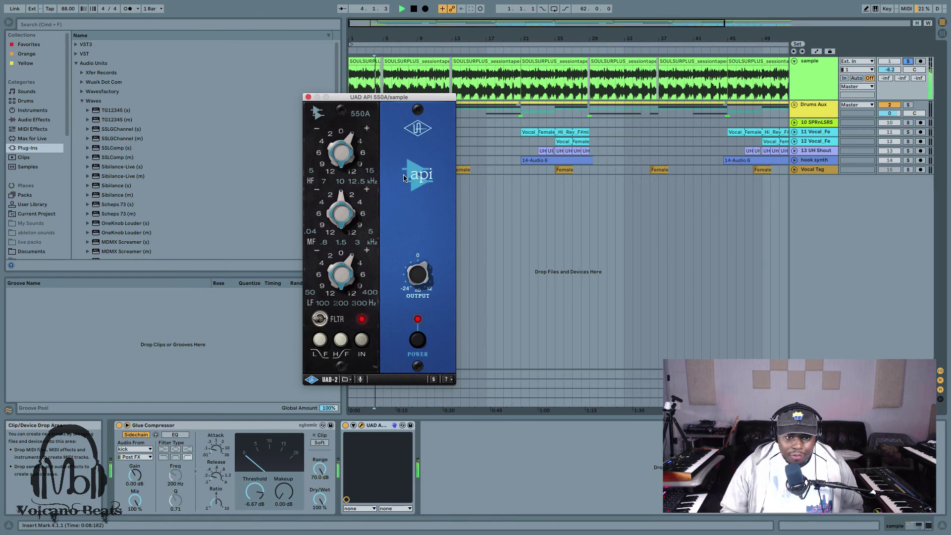
mouse_move(330, 125)
left_mouse_down()
mouse_move(326, 139)
mouse_move(328, 123)
left_mouse_up()
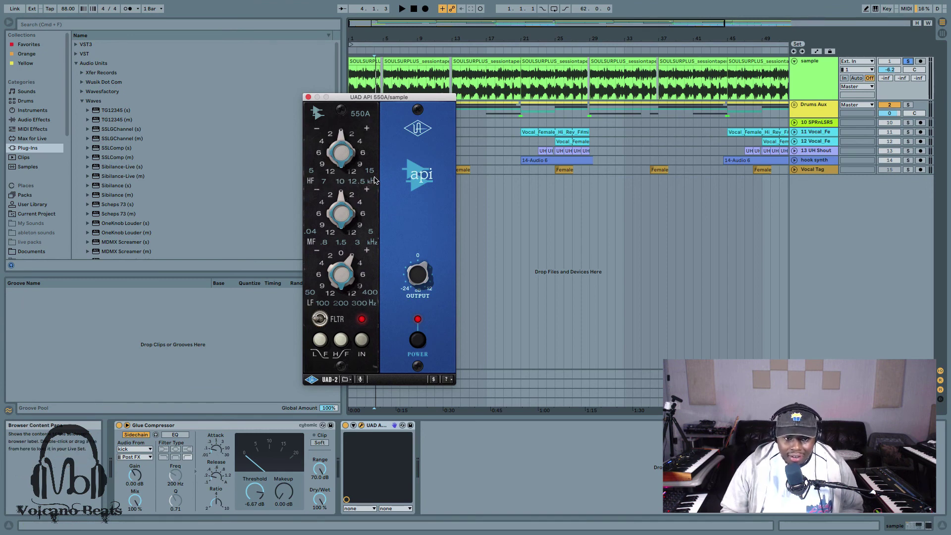
left_click_drag(336, 132, 344, 128)
Audition different HF frequency and gain settings on the soloed sample, leaving the HF and LF gains at 0
key("space")
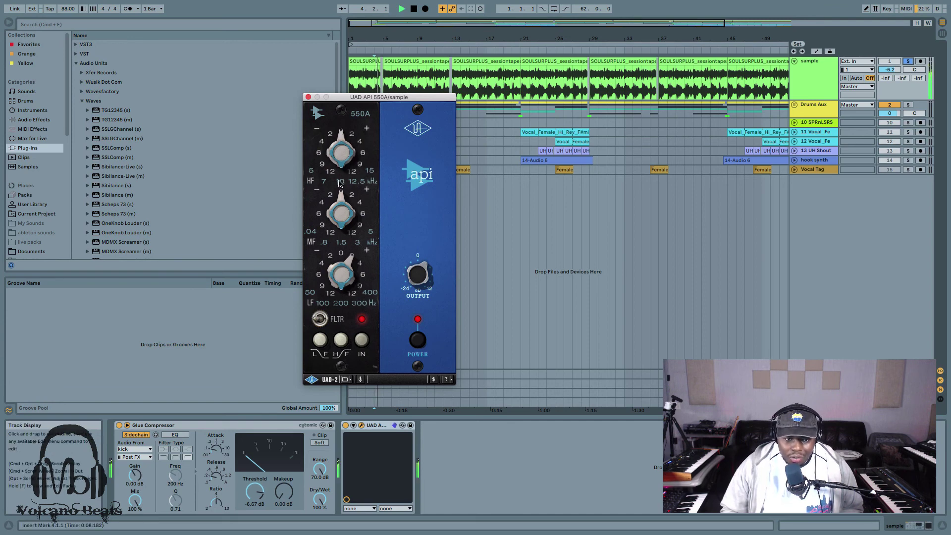
mouse_move(342, 164)
left_mouse_down()
mouse_move(338, 150)
mouse_move(362, 135)
mouse_move(372, 160)
mouse_move(336, 175)
left_mouse_up()
left_click_drag(350, 135, 372, 202)
key("space")
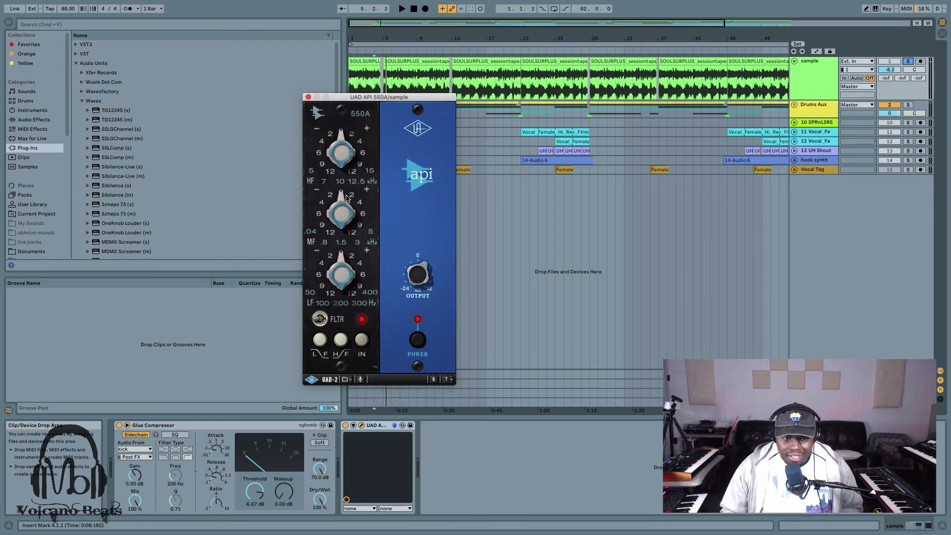
Try MF gain boosts of +2 and +4 dB on the soloed sample, then return the MF gain to 0
key("space")
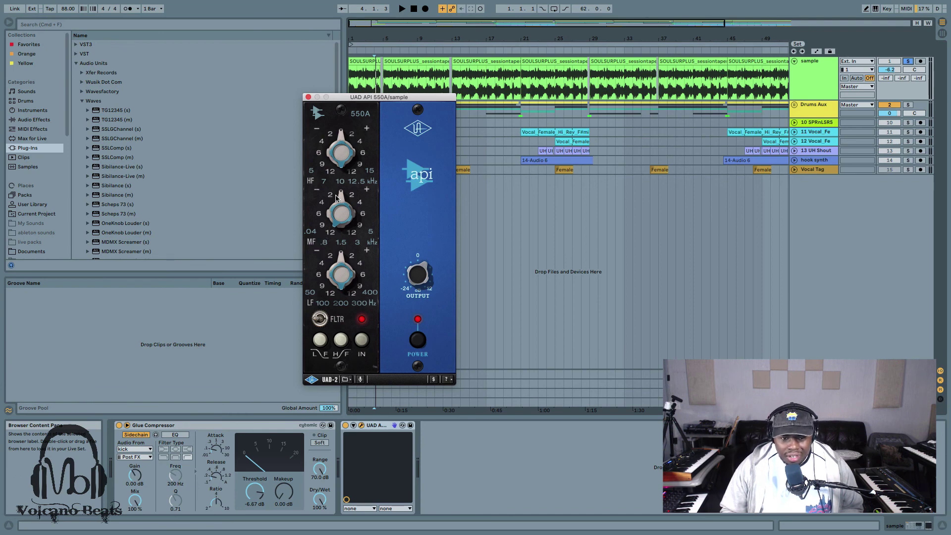
key("space")
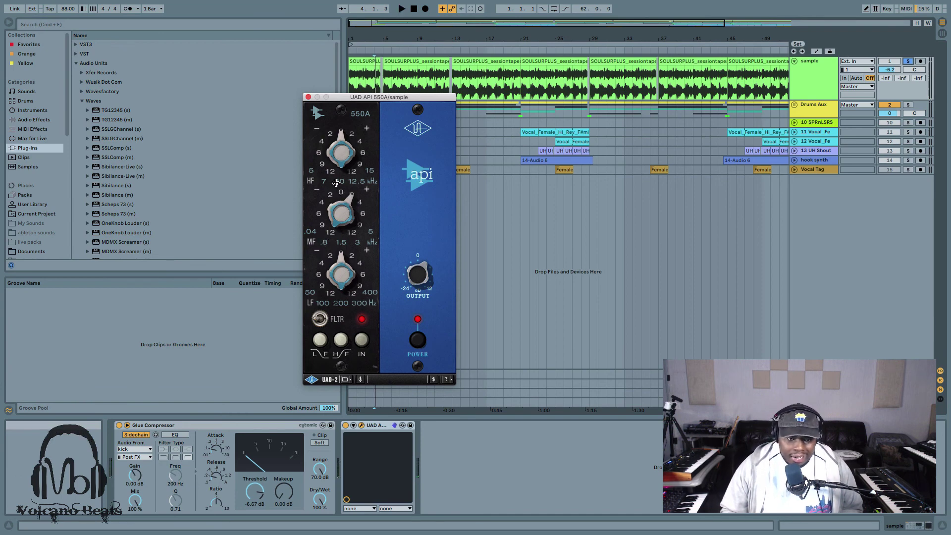
left_click_drag(349, 202, 345, 188)
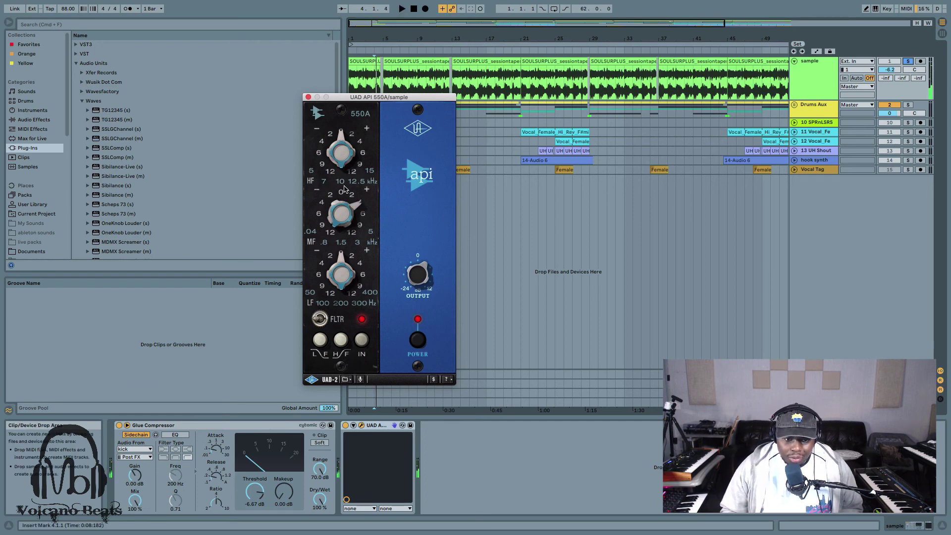
left_click_drag(358, 222, 358, 235)
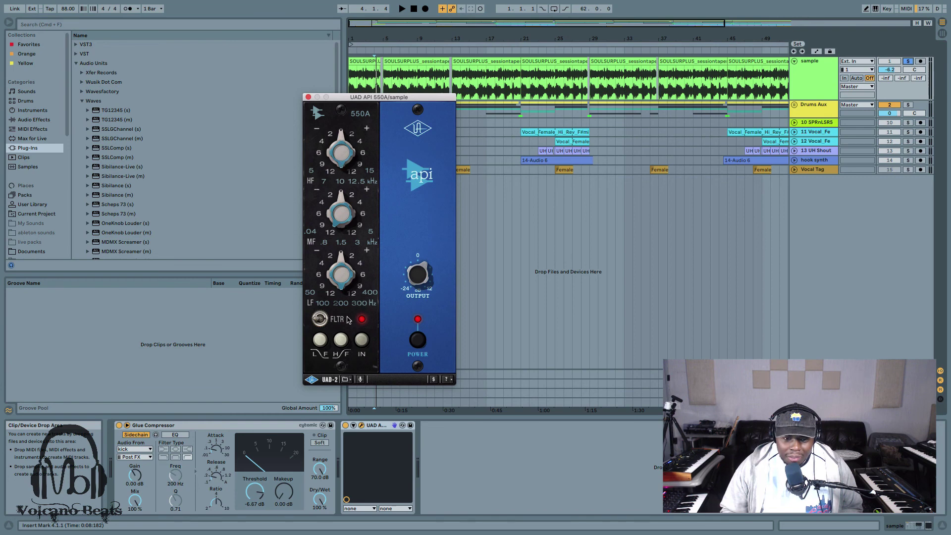
Try out the API 550A's FLTR switch and toggle its LF and HF shelf buttons on and off
left_click(318, 320)
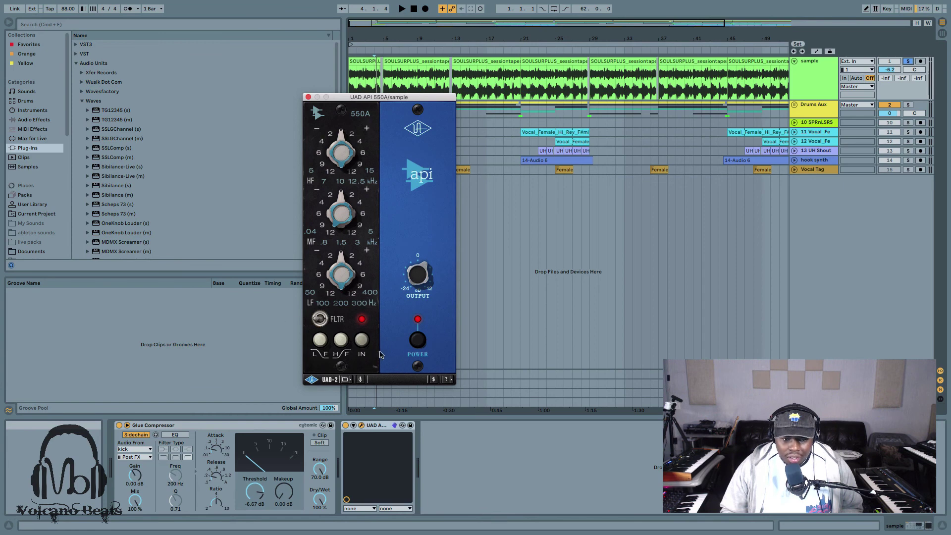
left_click(318, 339)
left_click(318, 339)
left_click(340, 342)
left_click(341, 343)
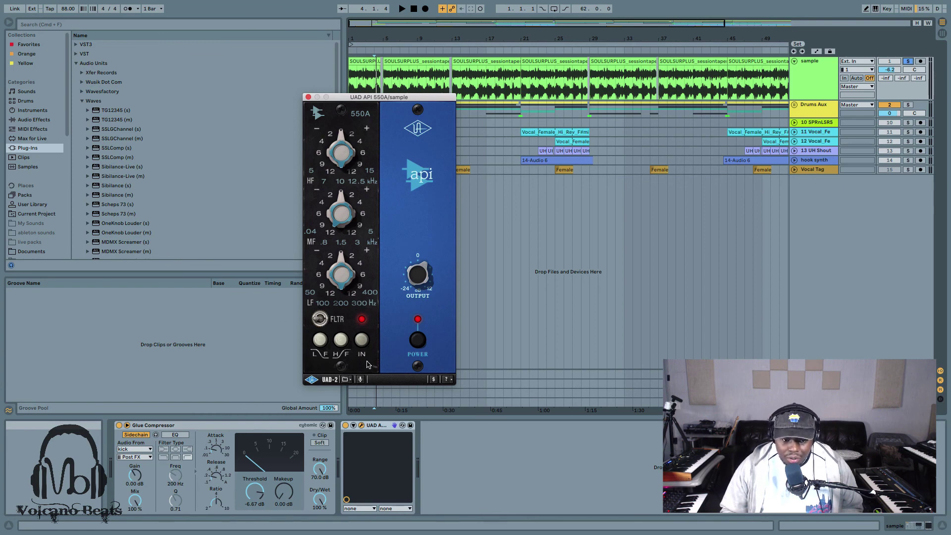
Compare the LF and HF shelf modes switched on and off while the soloed sample plays
key("space")
left_click(320, 341)
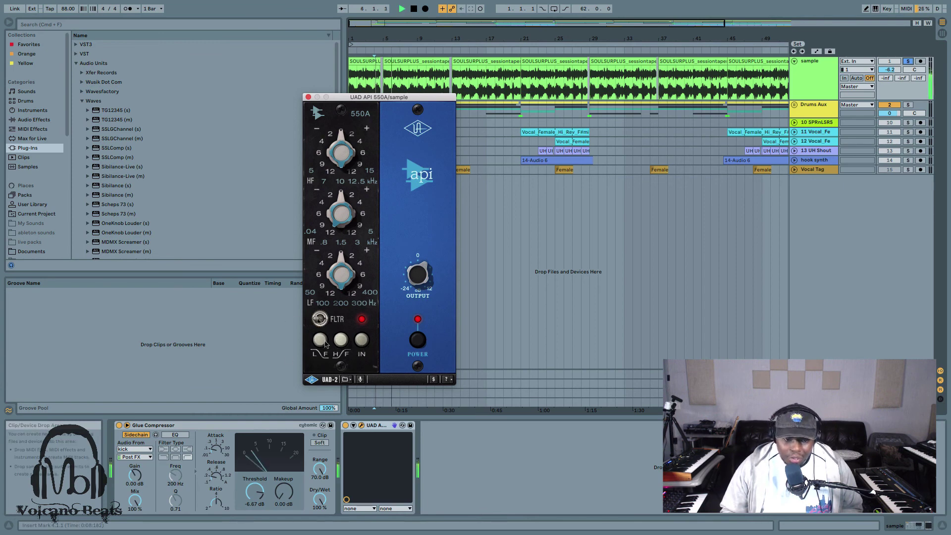
left_click(321, 342)
left_click(321, 340)
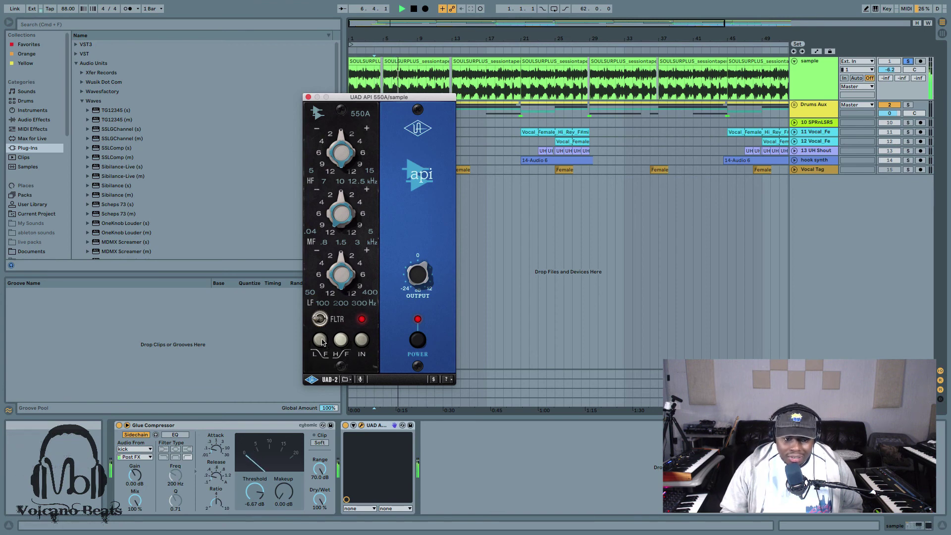
left_click(342, 341)
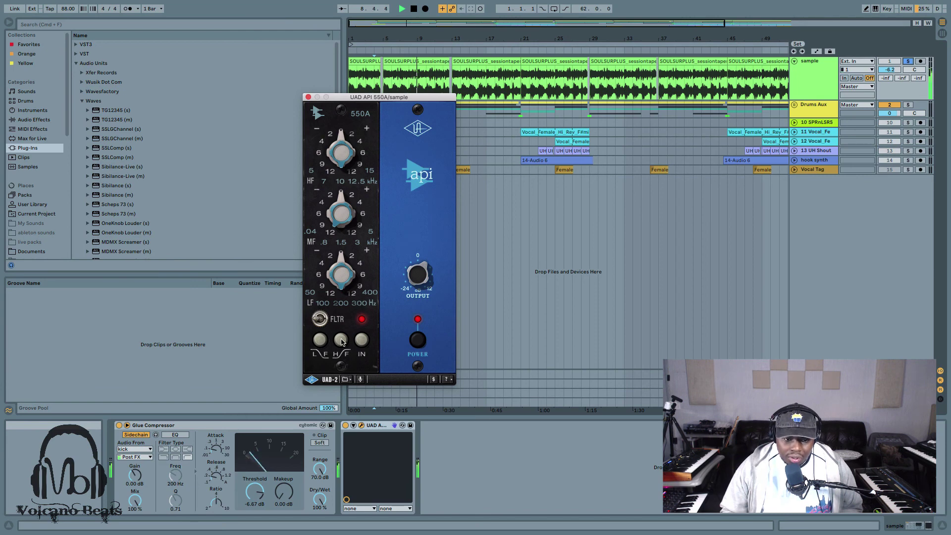
left_click(341, 341)
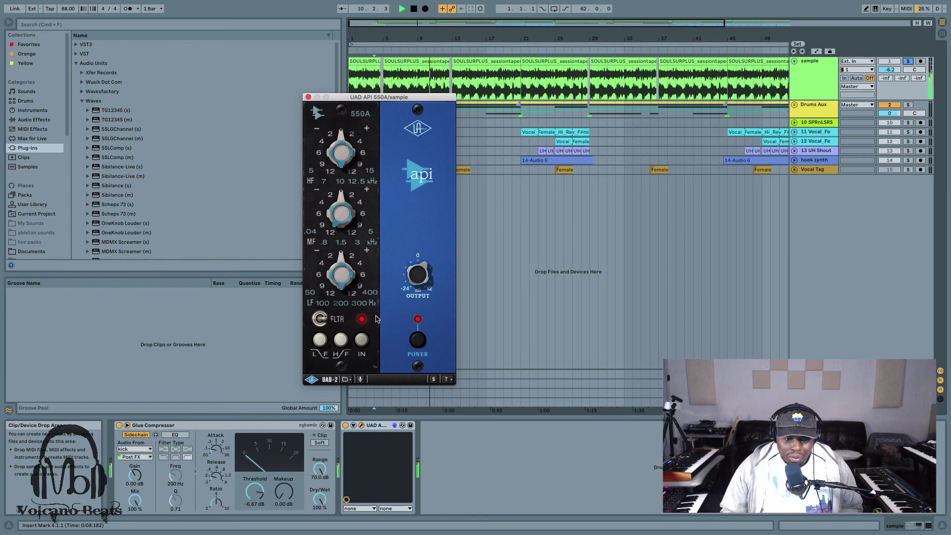
Set the HF gain to +4 dB and unsolo the sample track to hear it with the full mix
key("space")
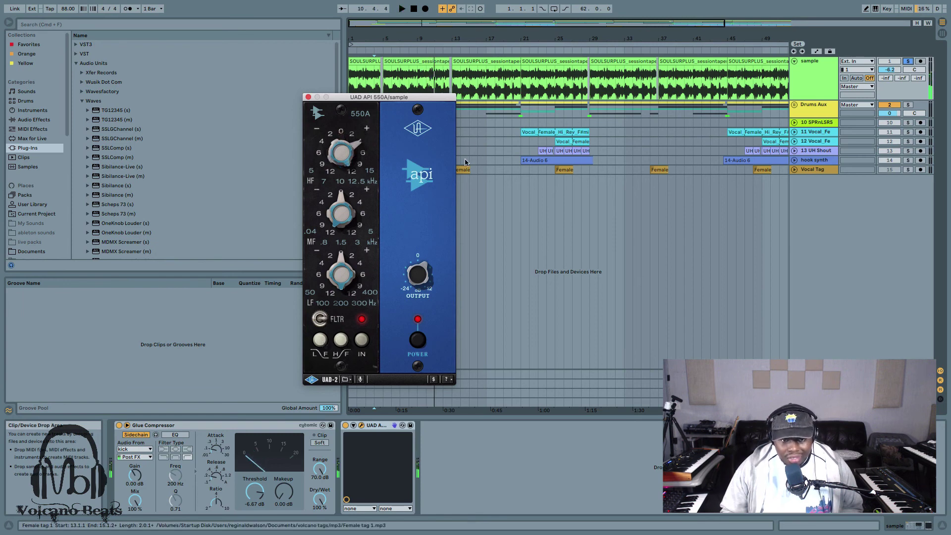
left_click(907, 62)
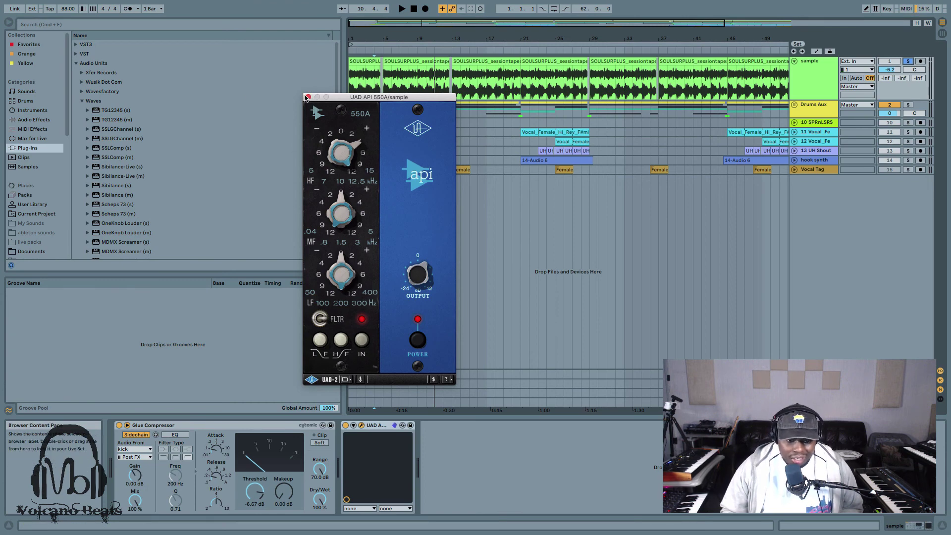
key("space")
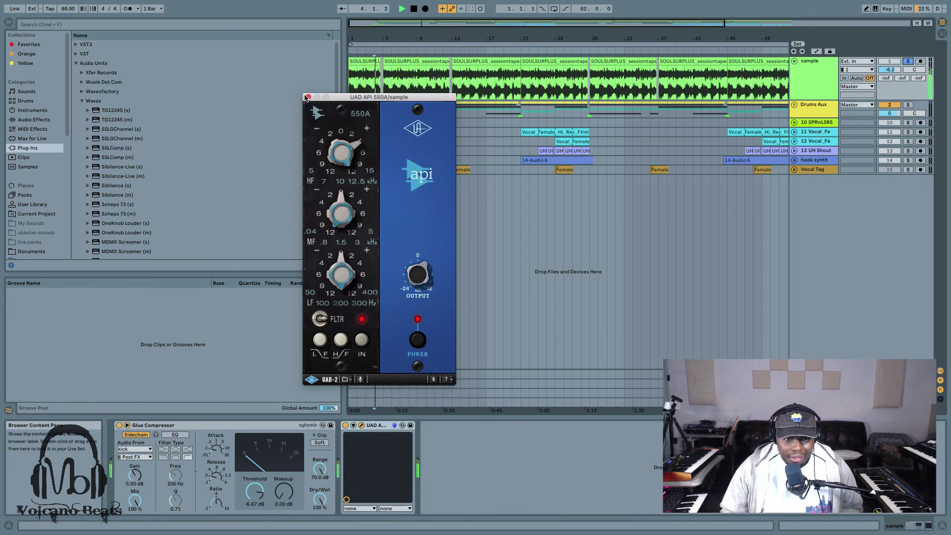
left_click(908, 62)
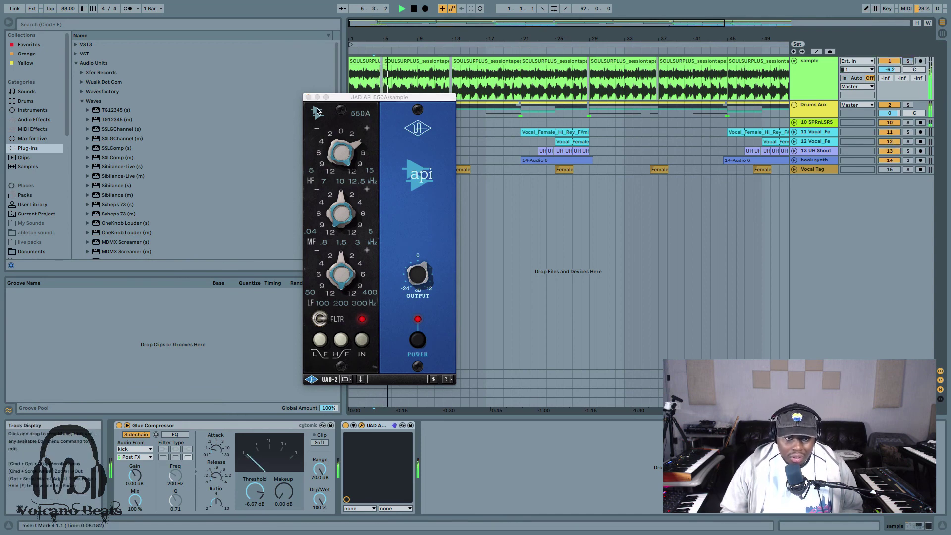
key("space")
Set the MF and LF gains to +2 dB during full-mix playback and close the API 550A window
key("space")
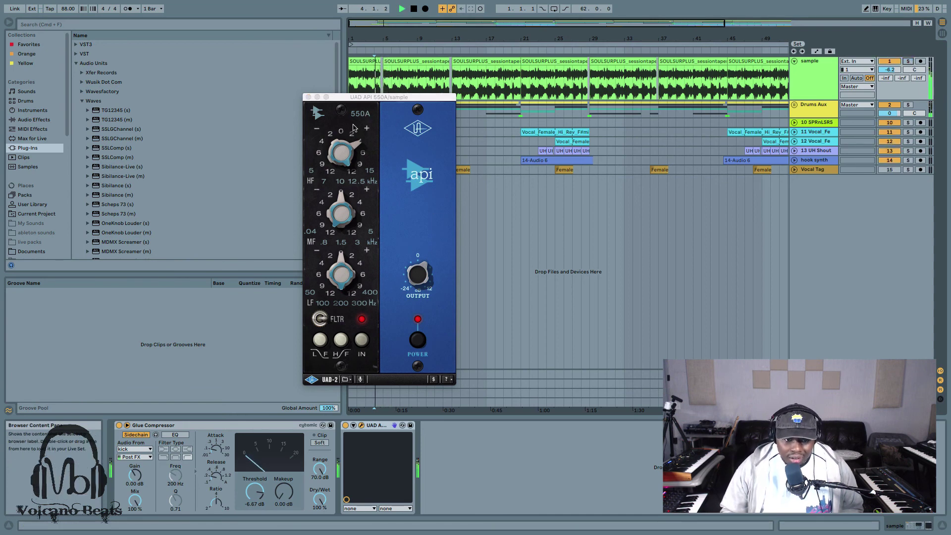
left_click(342, 208)
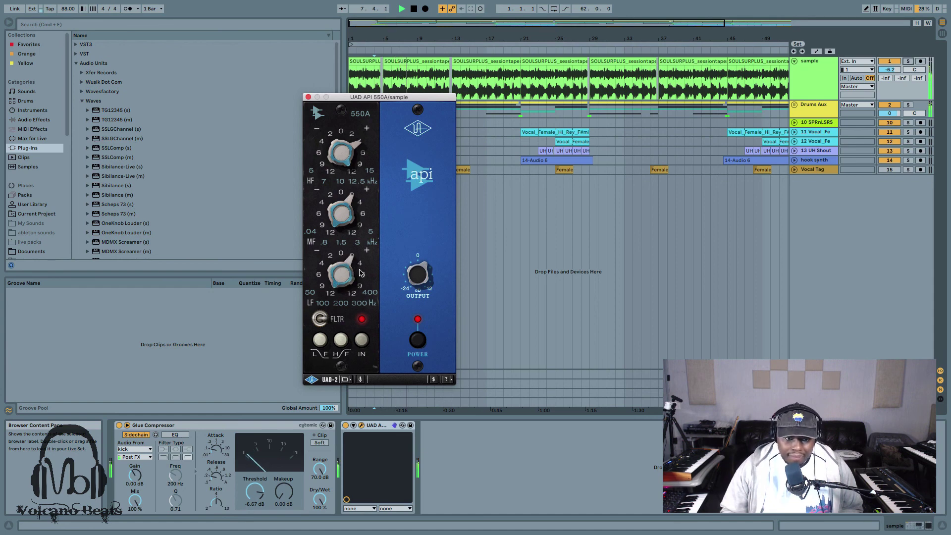
left_click(308, 97)
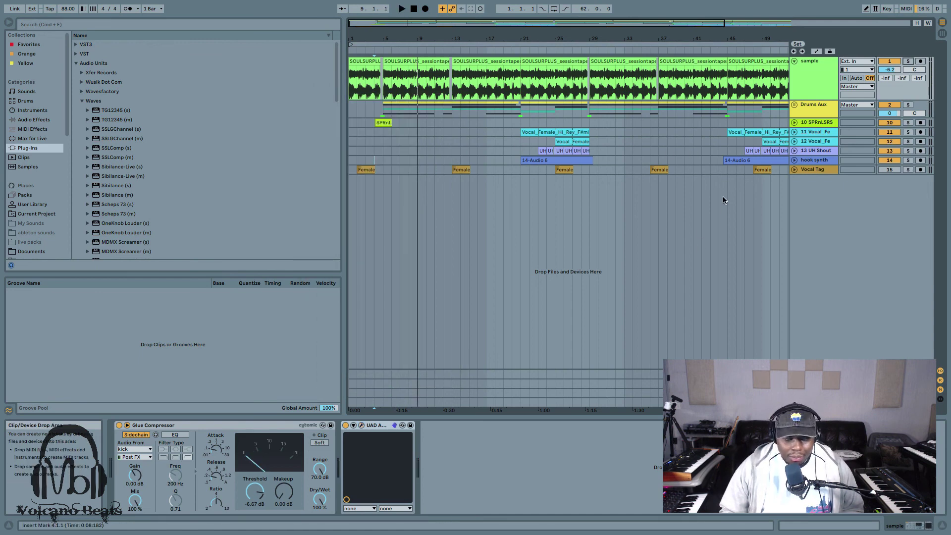
Collapse the sample track in the arrangement
left_click(794, 61)
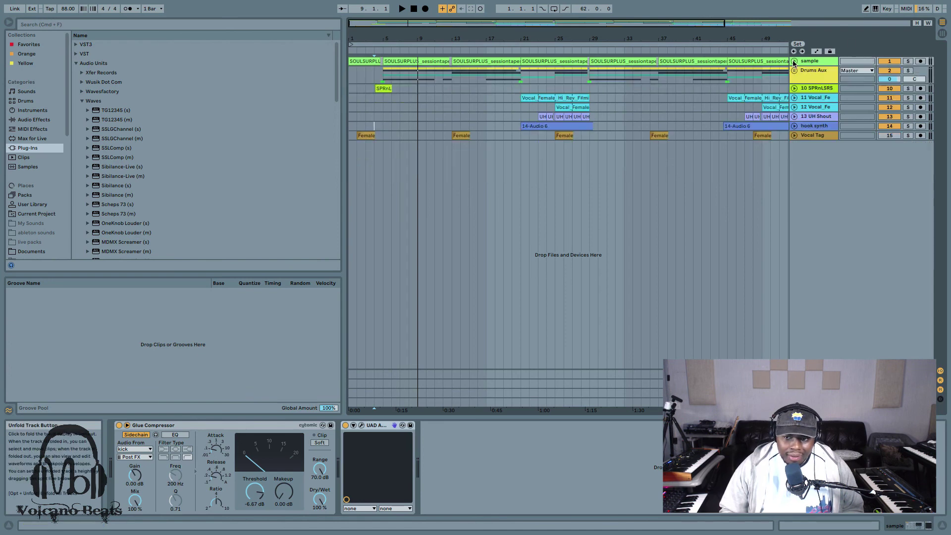
left_click(794, 62)
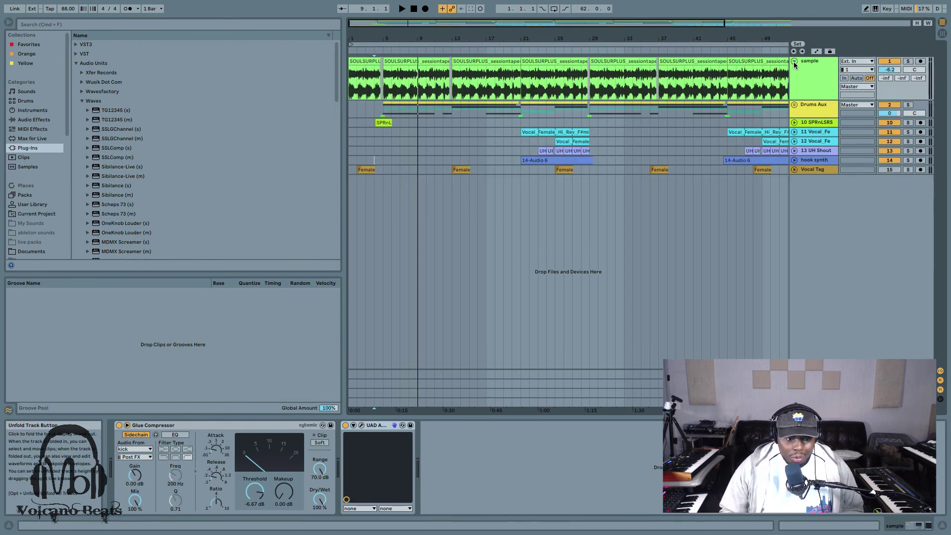
left_click(794, 62)
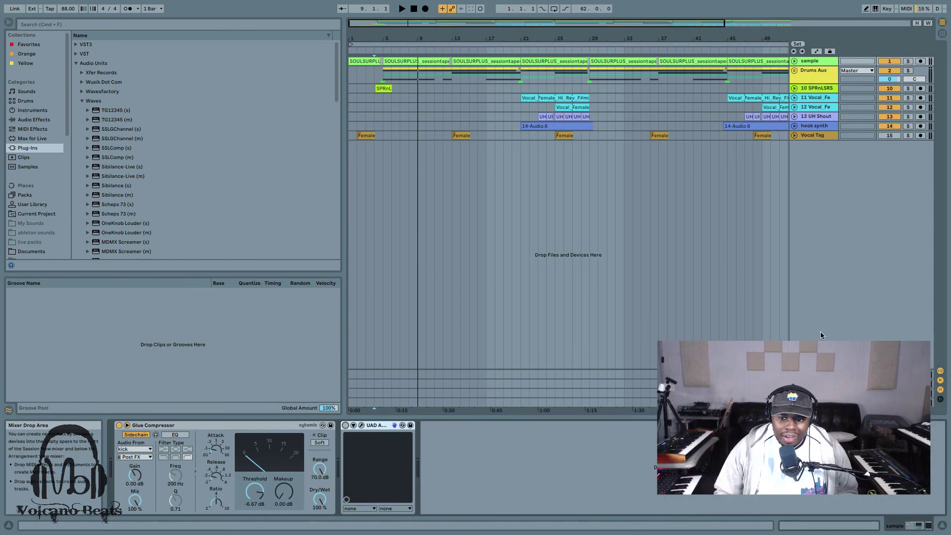
Open the bx_console SSL 4000 G window on the Master track and audition the mix through it
left_click(813, 402)
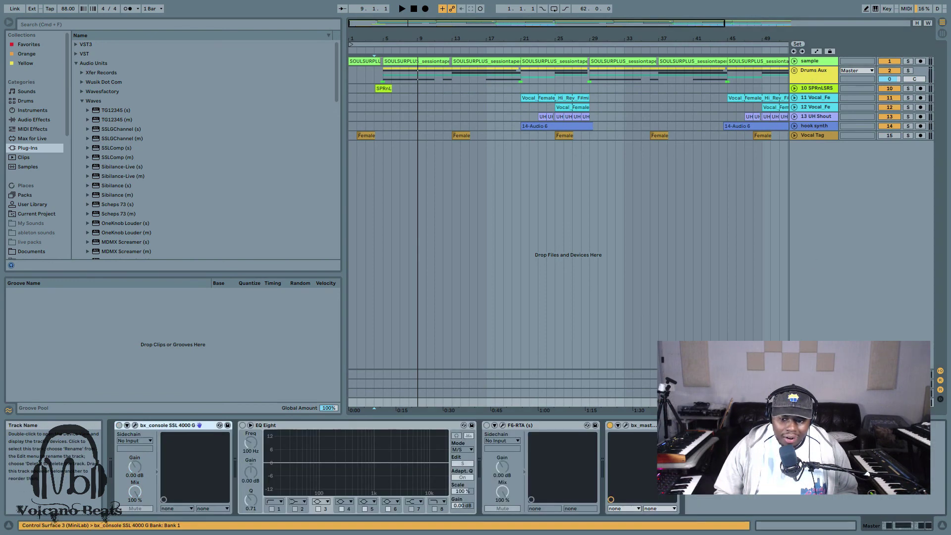
left_click(135, 425)
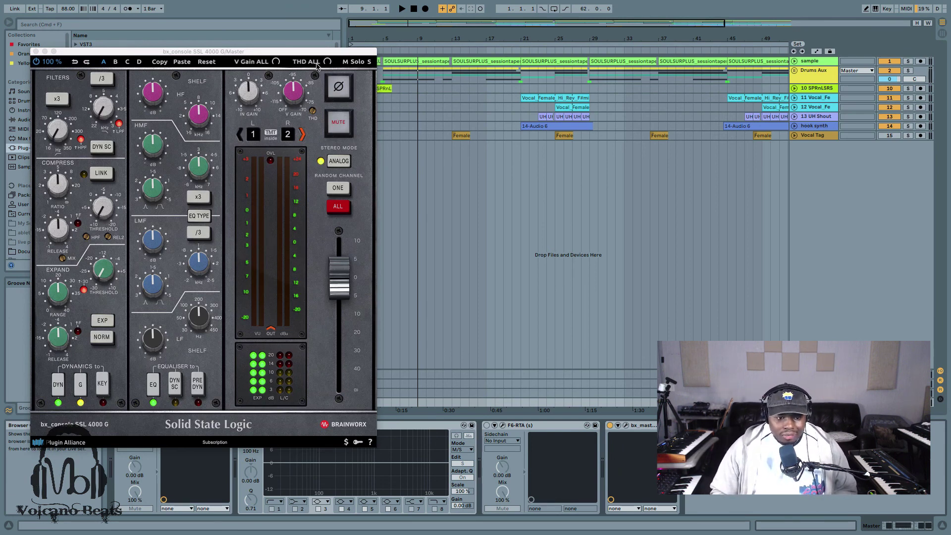
left_click(378, 51)
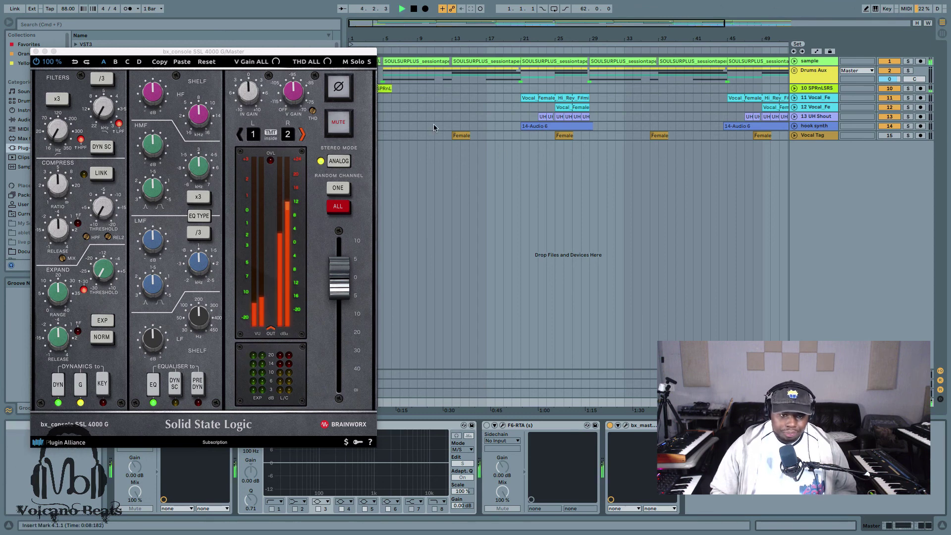
left_click_drag(346, 52, 358, 38)
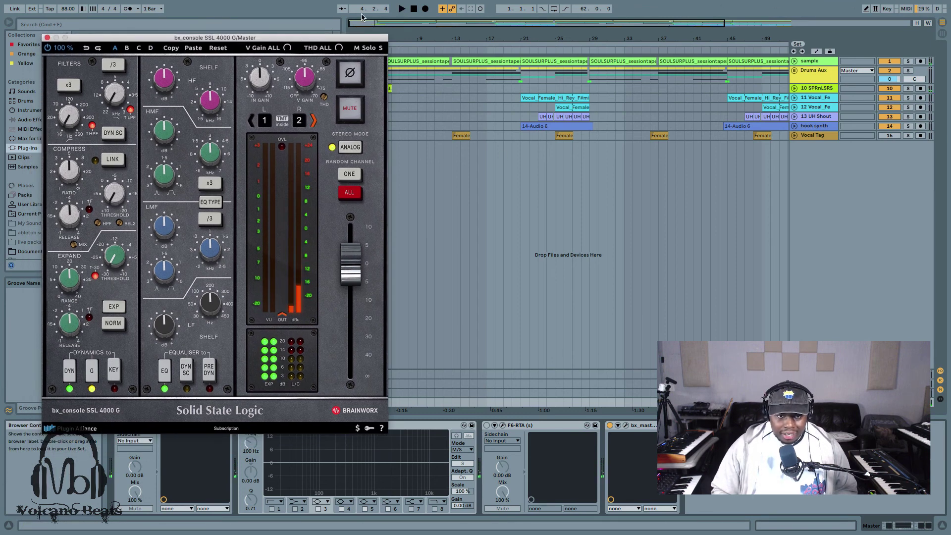
key("space")
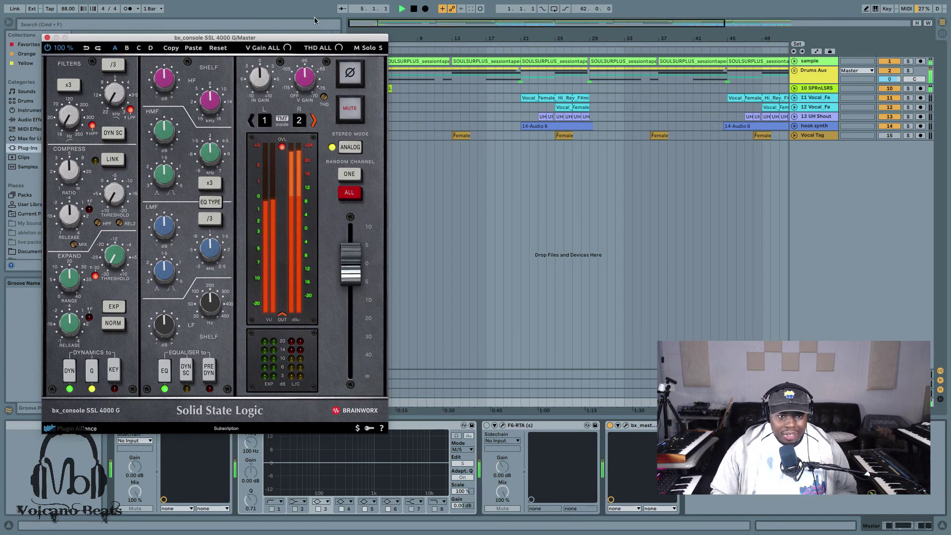
left_click_drag(285, 39, 373, 32)
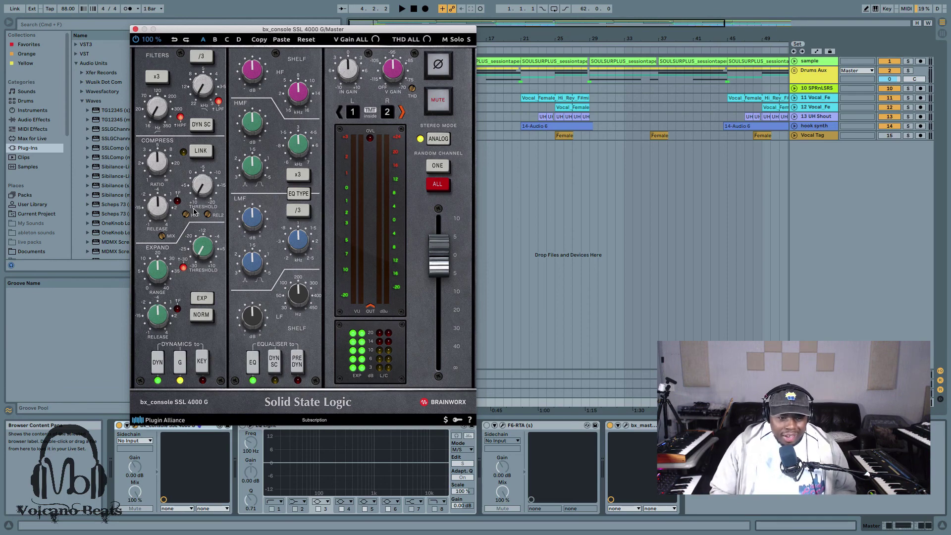
Play short passes of the full mix while watching the channel strip's meters
key("space")
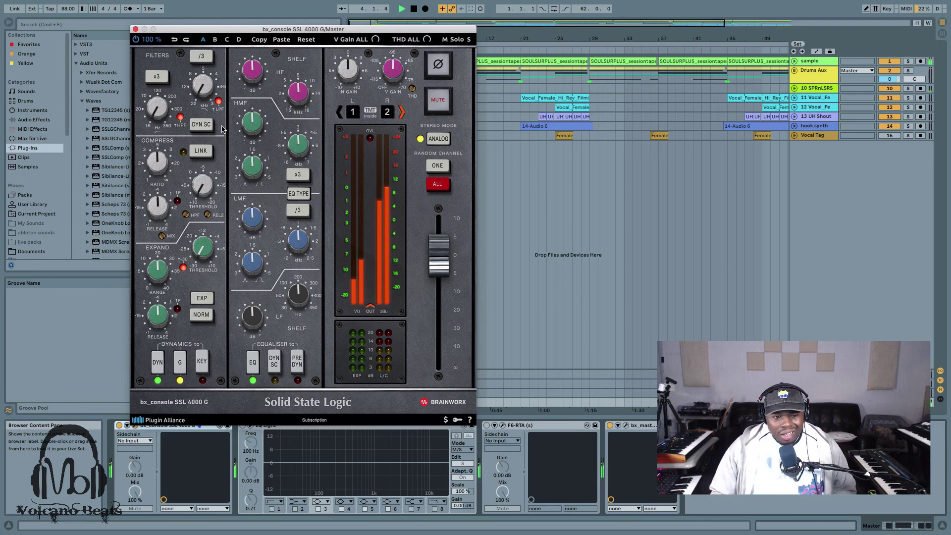
key("space")
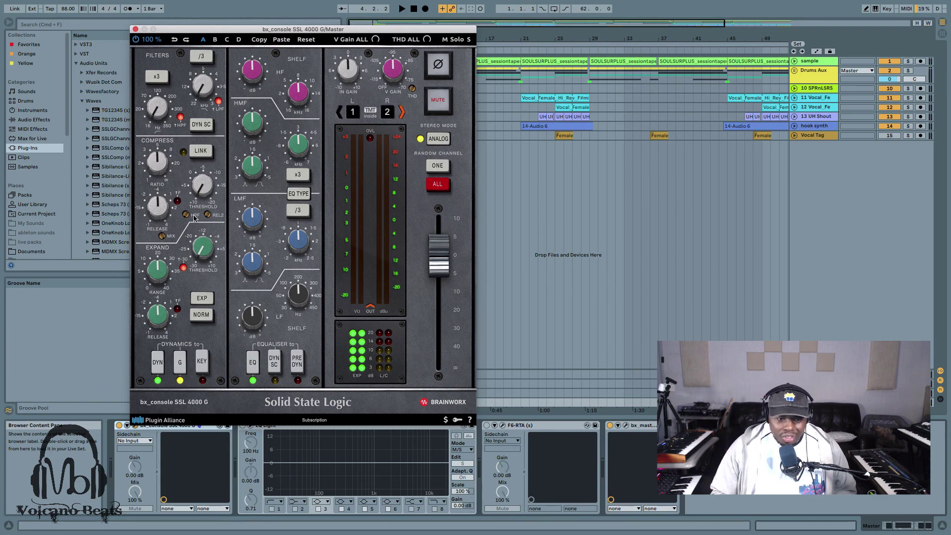
key("space")
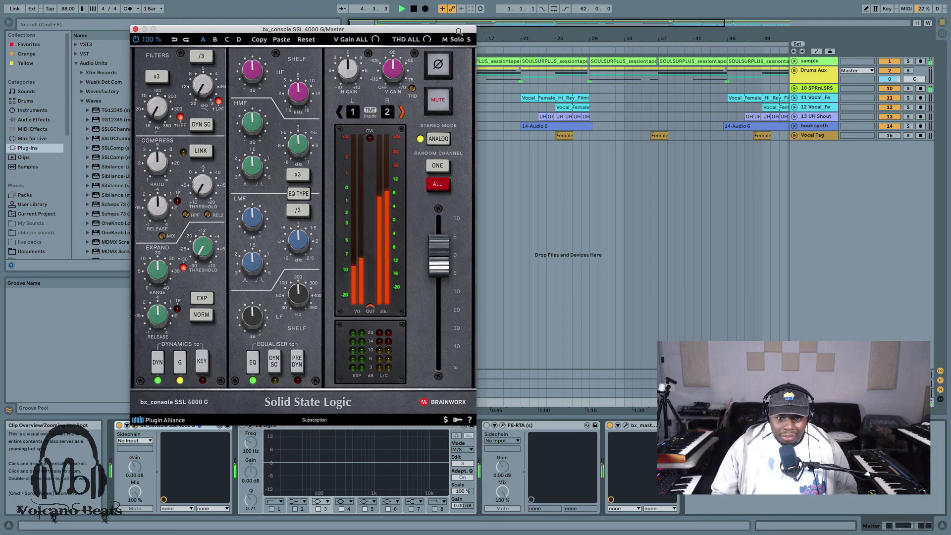
left_click_drag(313, 30, 274, 50)
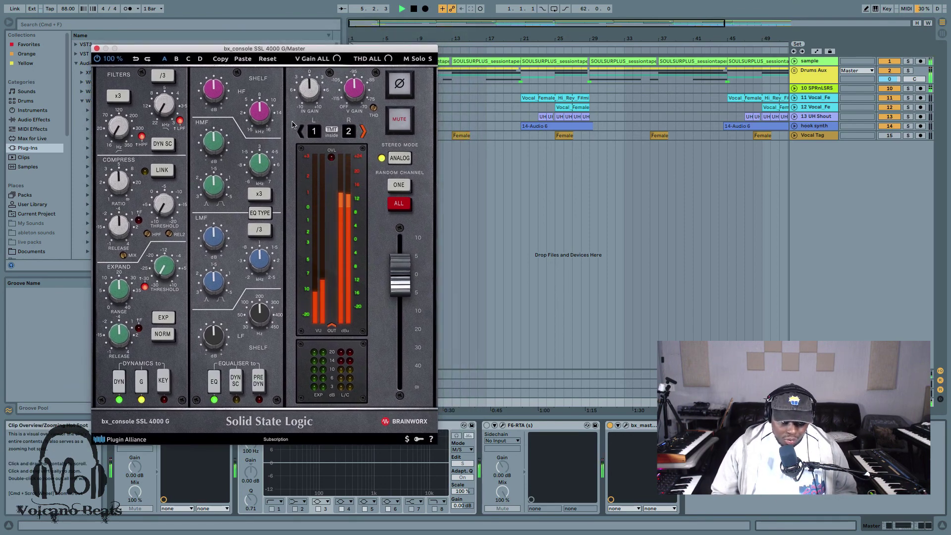
key("space")
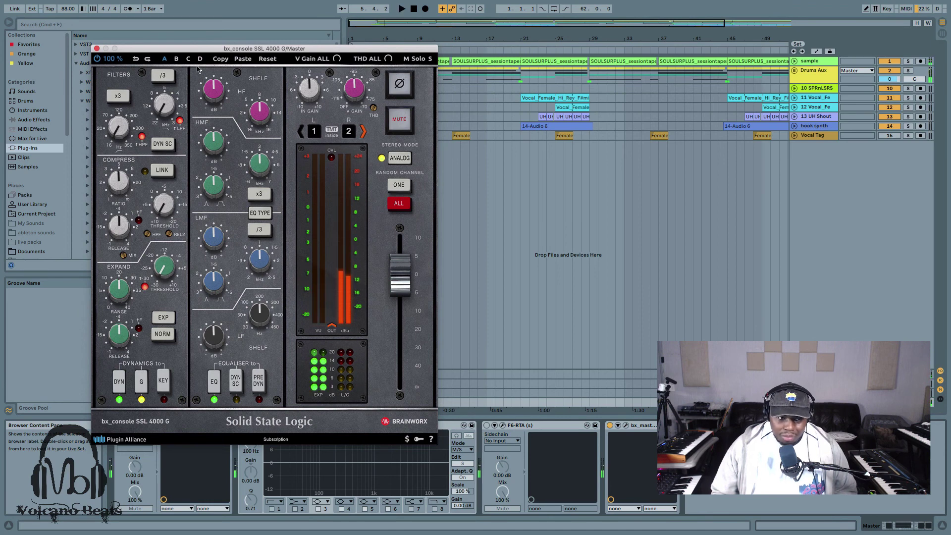
key("space")
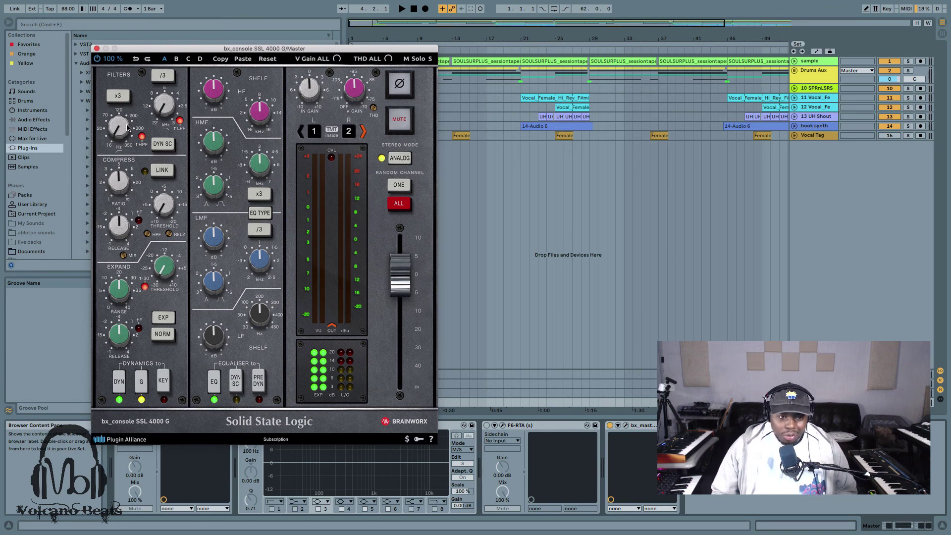
Sweep the high-pass filter up to about 494 Hz with x3 engaged during playback and return it to its minimum
key("space")
left_click_drag(121, 133, 127, 194)
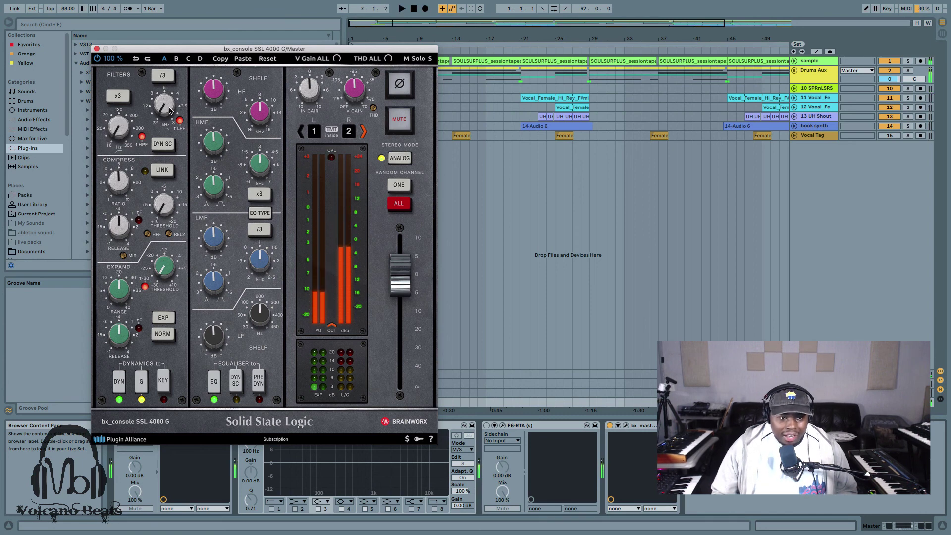
left_click(165, 113)
left_click_drag(165, 113, 131, 110)
key("space")
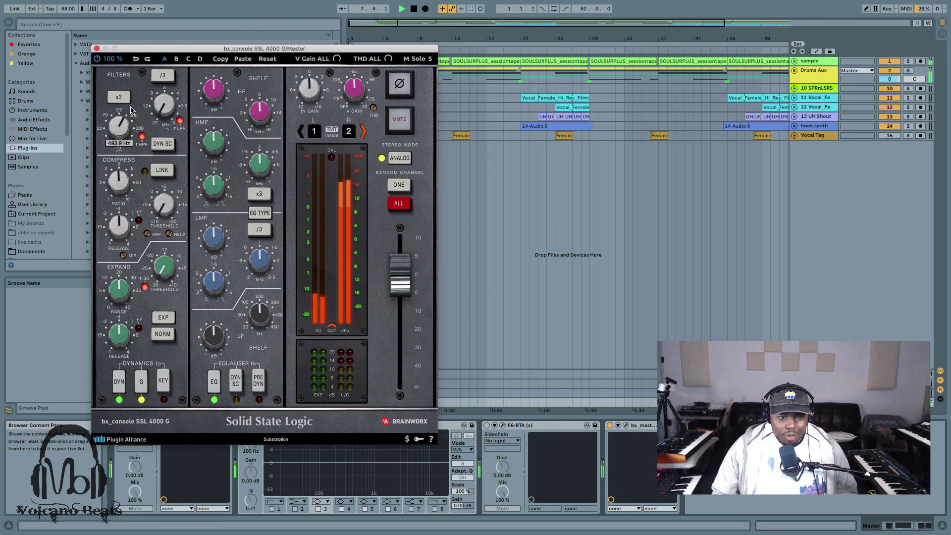
left_click_drag(131, 110, 118, 128)
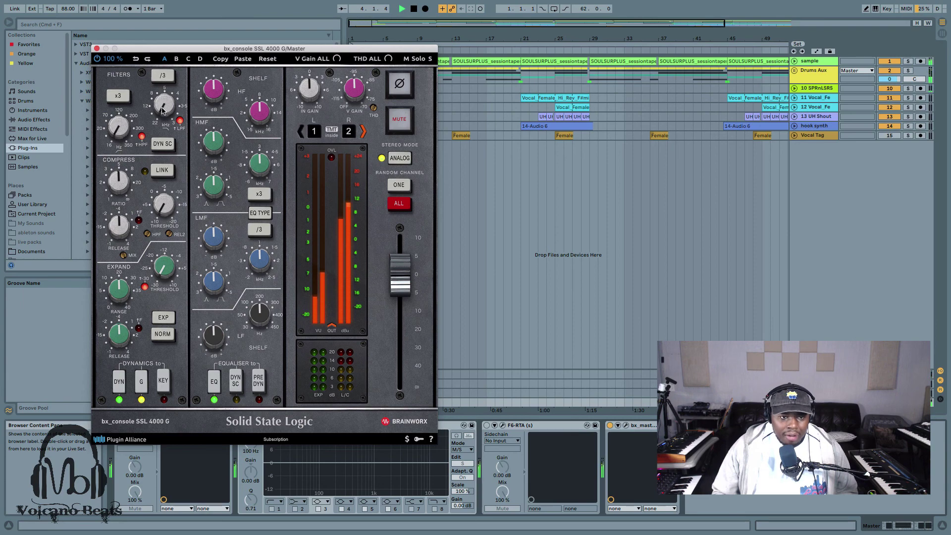
Compare the low-pass filter with its /3 range on and off during playback, lowering the cutoff to about 6 kHz, and restore it
left_click(166, 78)
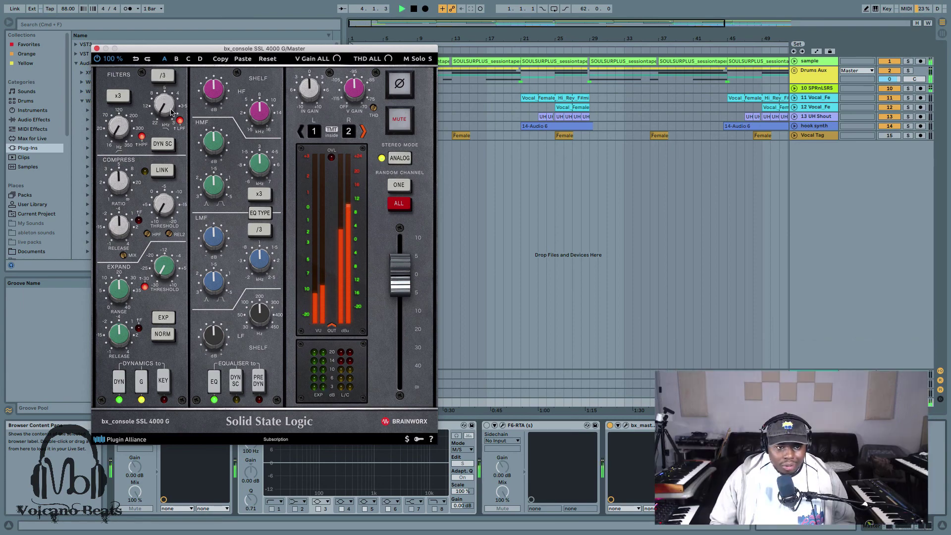
left_click(167, 79)
left_click_drag(161, 101, 160, 97)
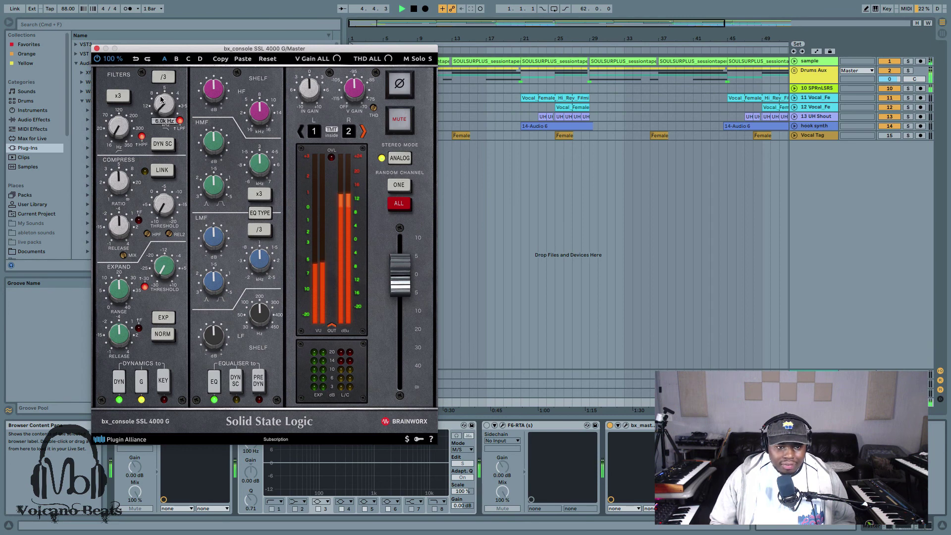
left_click(165, 78)
left_click(165, 78)
left_click(165, 77)
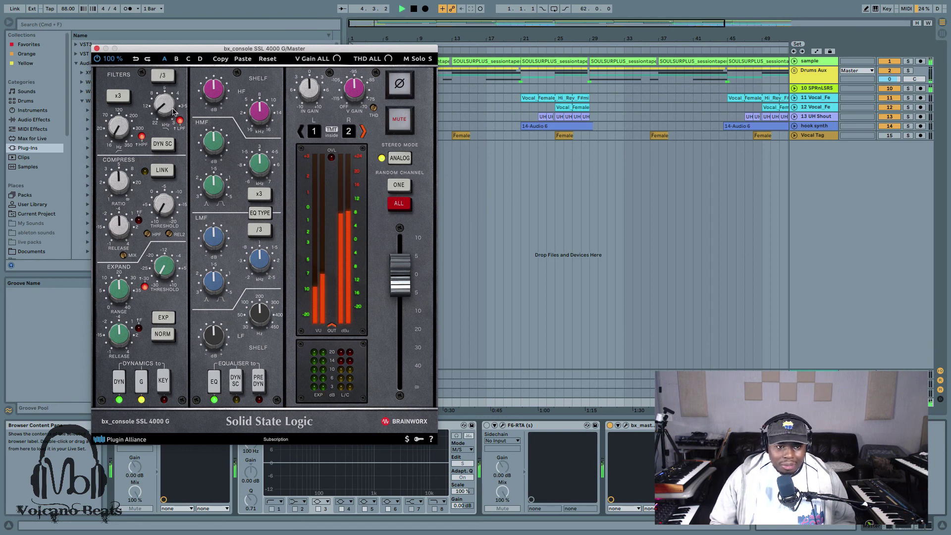
left_click_drag(169, 107, 169, 87)
left_click(165, 78)
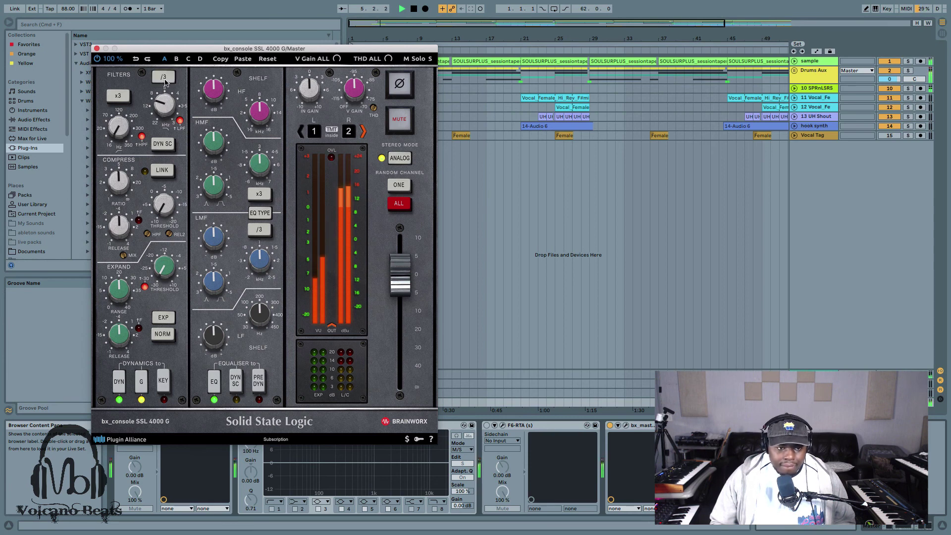
left_click(164, 77)
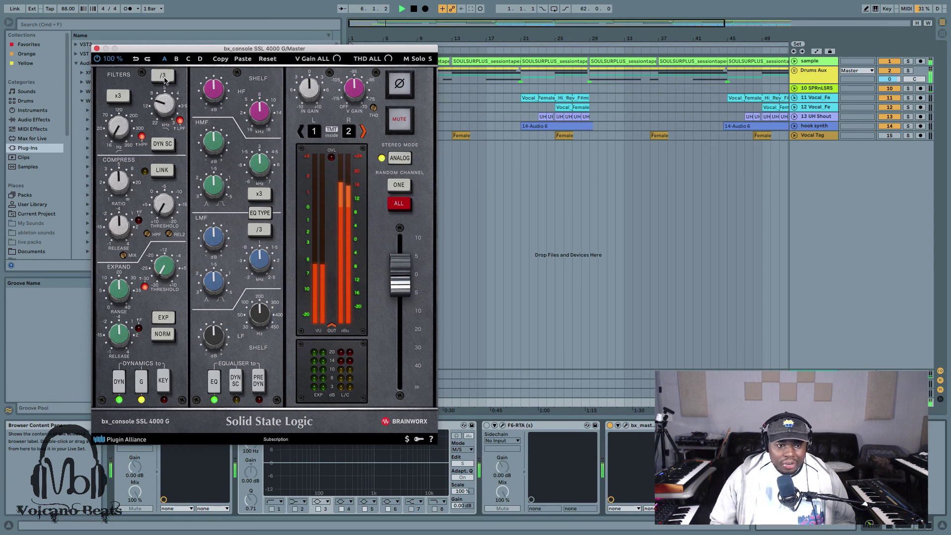
key("space")
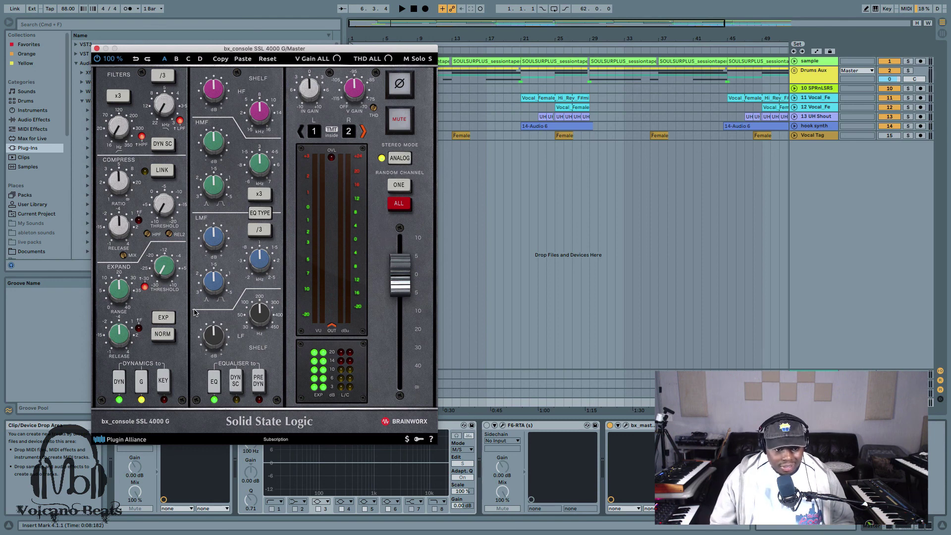
Adjust the HMF gain and bandwidth, the LMF frequency and the LF gain on the console equaliser
key("space")
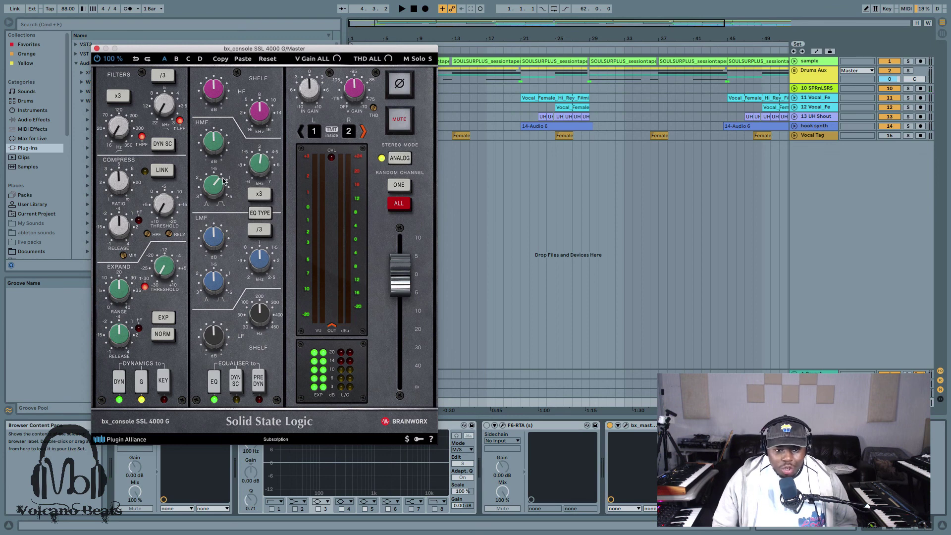
left_click_drag(224, 181, 215, 160)
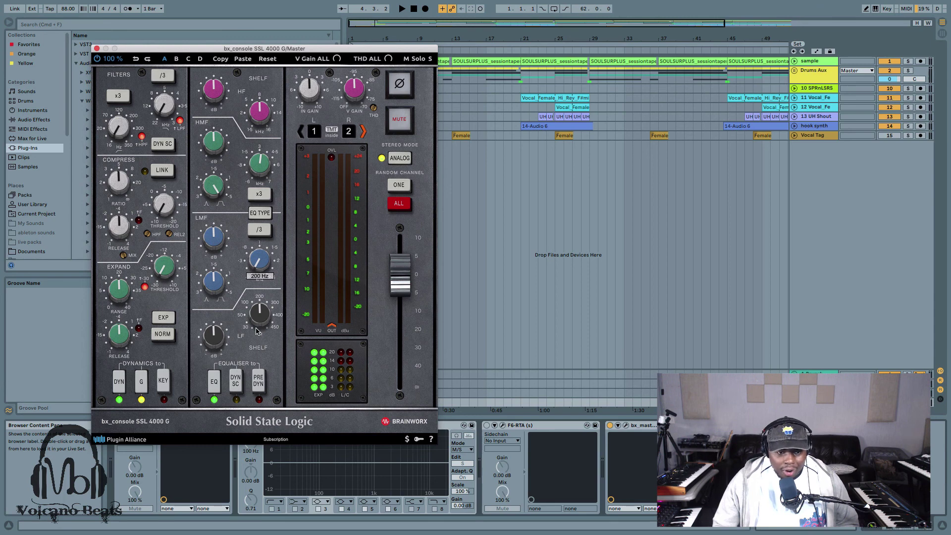
left_click_drag(260, 260, 260, 263)
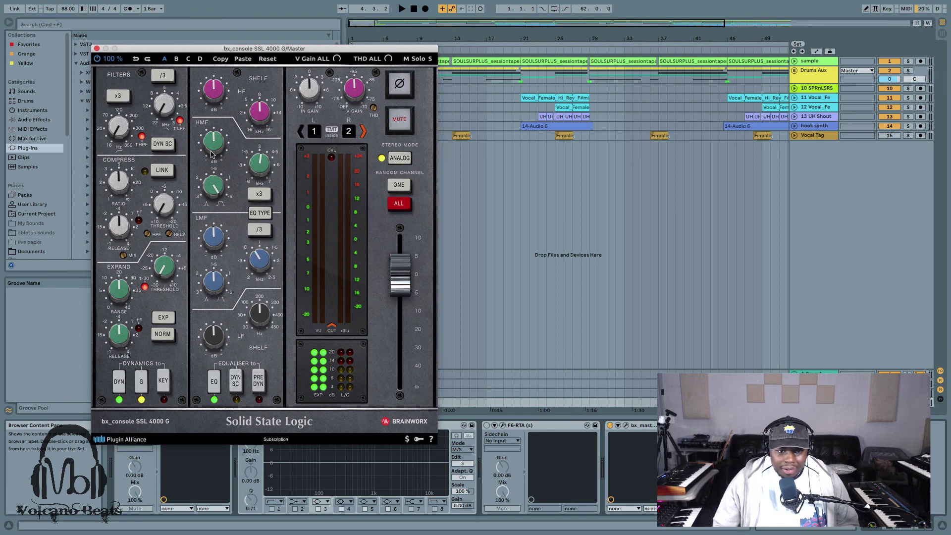
left_click_drag(218, 131, 232, 38)
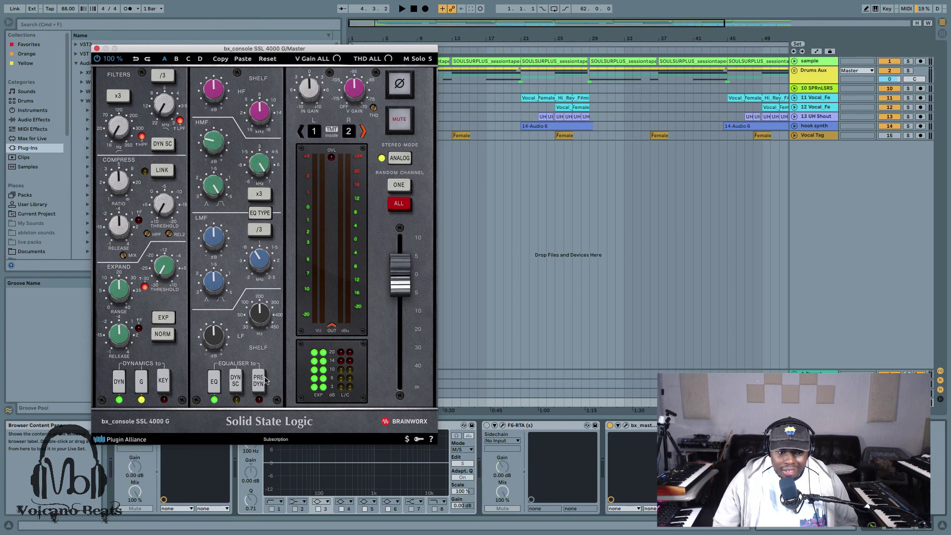
left_click_drag(212, 346, 214, 334)
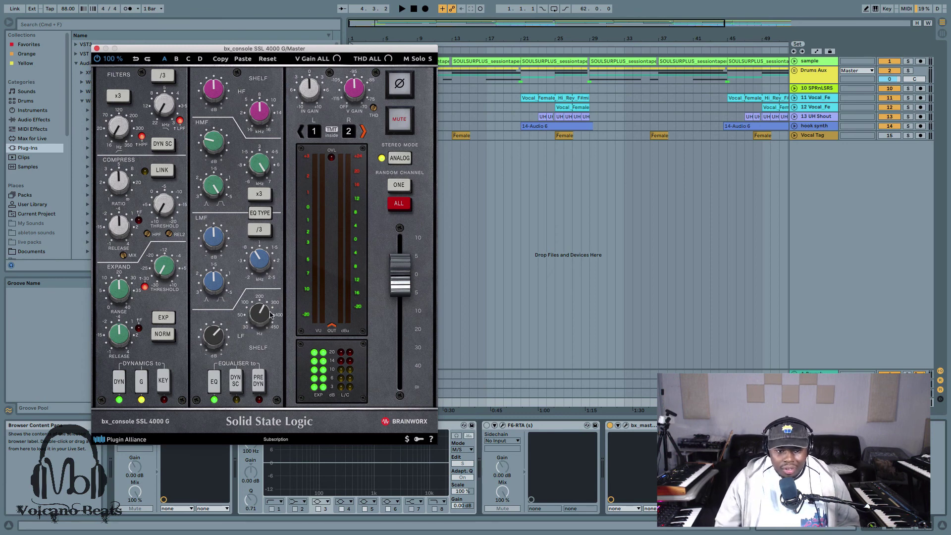
Vary the LF gain between about +2.1 dB and -2.5 dB during playback and lower the LF frequency
key("space")
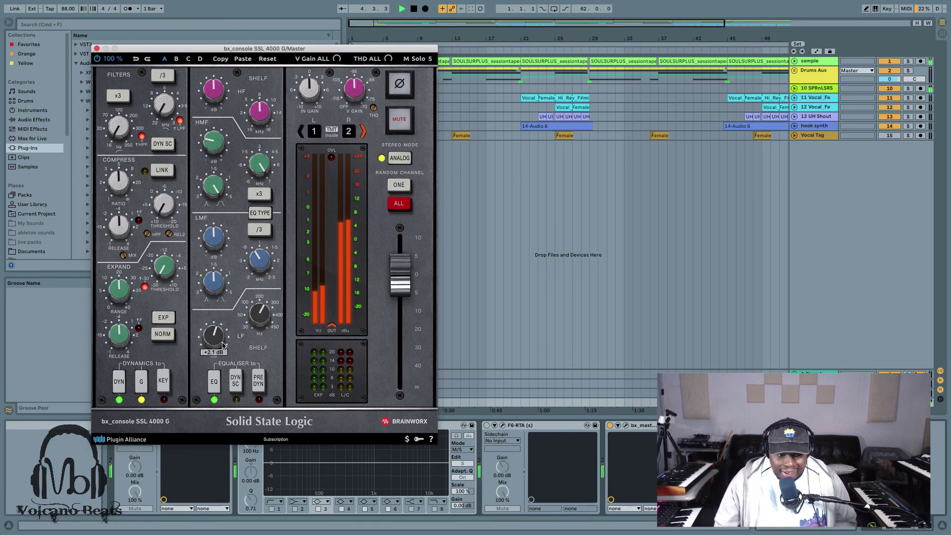
mouse_move(266, 323)
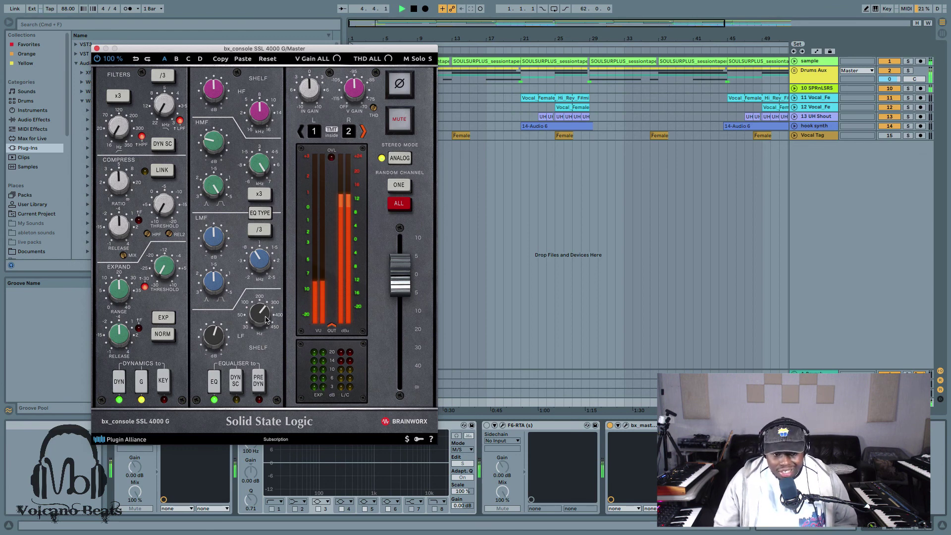
left_click_drag(266, 320, 289, 369)
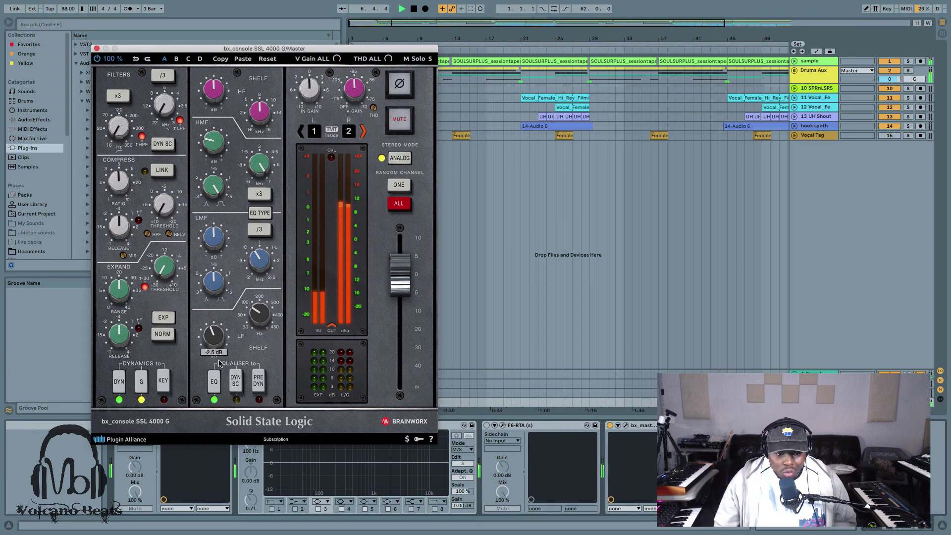
left_click_drag(264, 317, 267, 323)
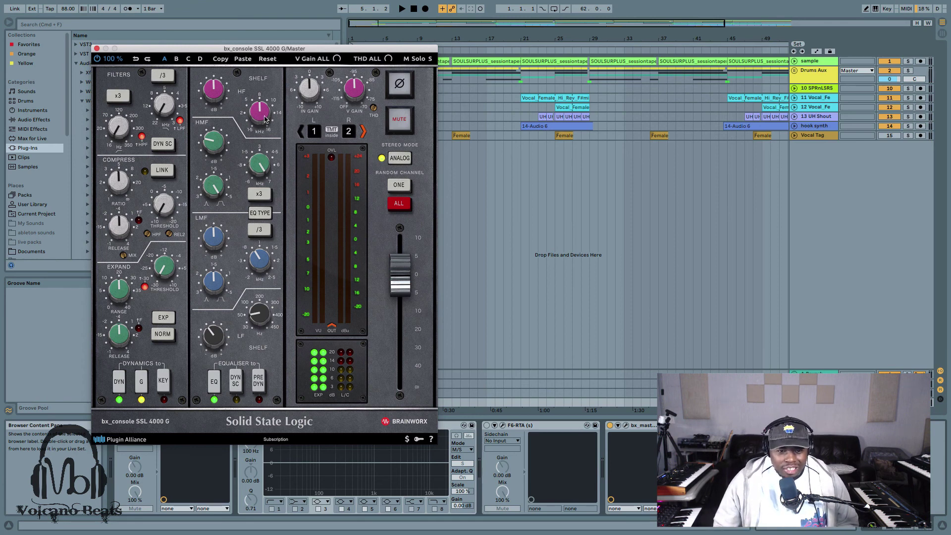
During playback, raise the HF frequency to about 14.9 kHz with boosted HF gain, and set the HMF gain to about +0.3 dB
key("space")
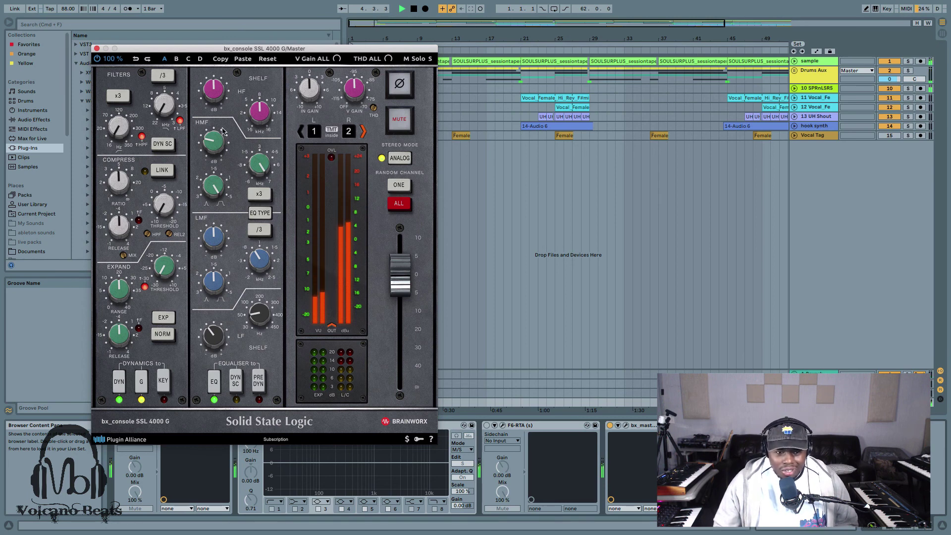
mouse_move(267, 103)
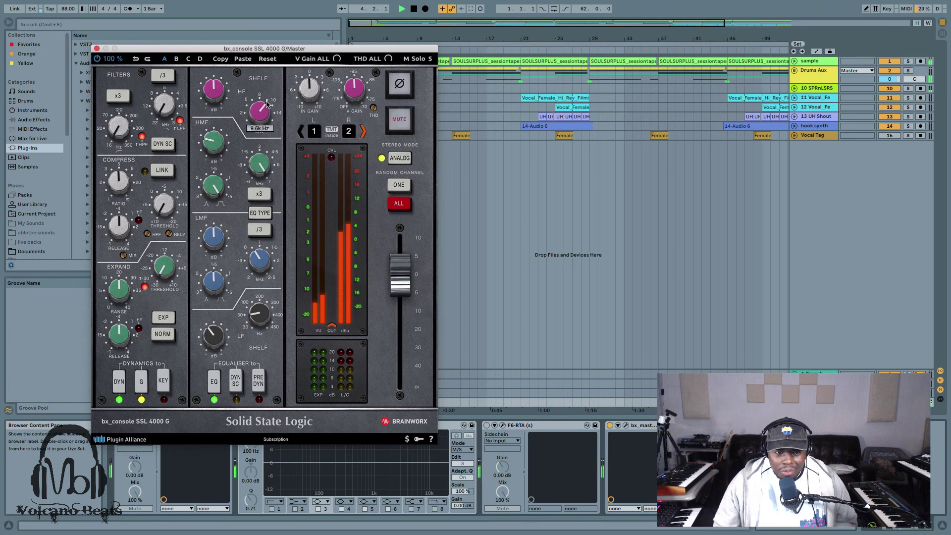
left_click_drag(266, 103, 269, 92)
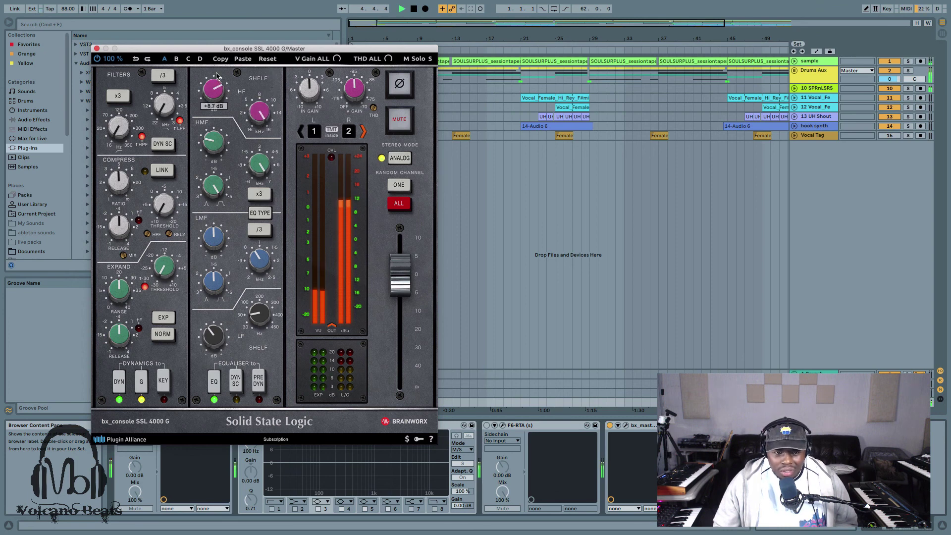
mouse_move(217, 100)
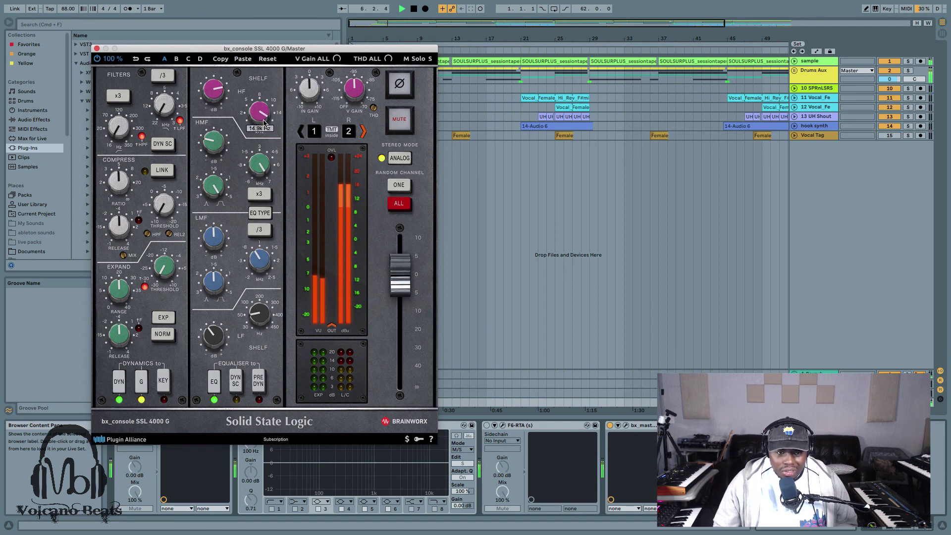
left_click_drag(216, 98, 220, 104)
mouse_move(217, 143)
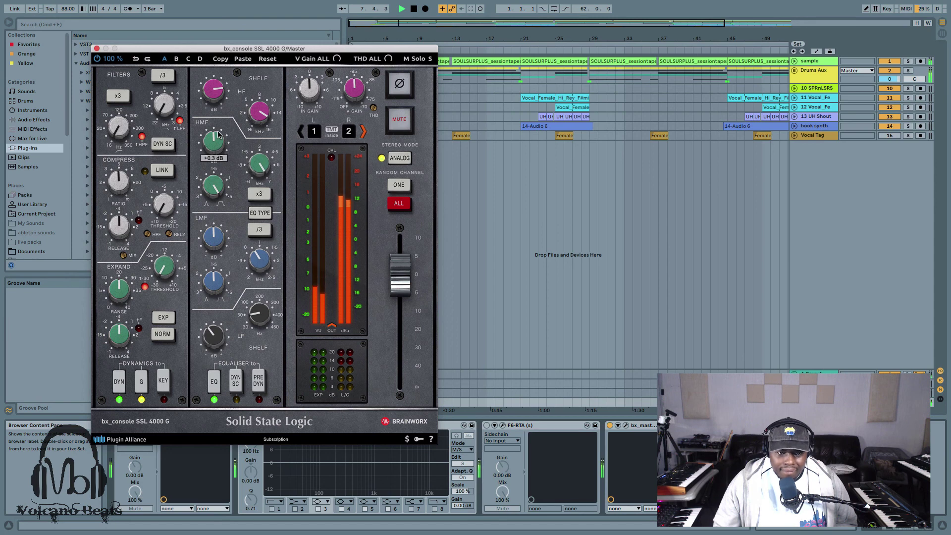
left_click_drag(218, 135, 219, 135)
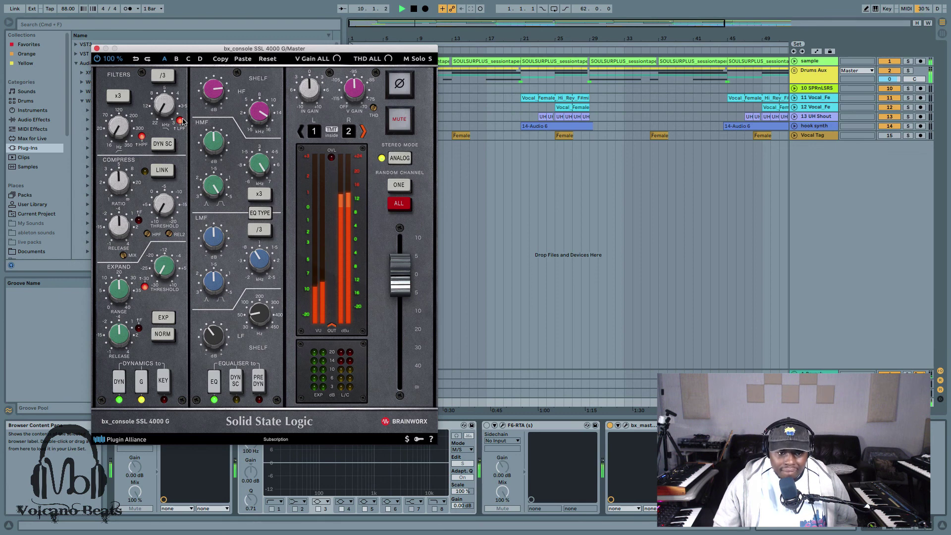
Vary the low-pass cutoff between about 7.9 and 5.6 kHz during playback, raising the LF gain and adjusting the high-pass filter
mouse_move(170, 115)
left_mouse_down()
mouse_move(188, 129)
mouse_move(165, 104)
left_mouse_up()
left_click(179, 121)
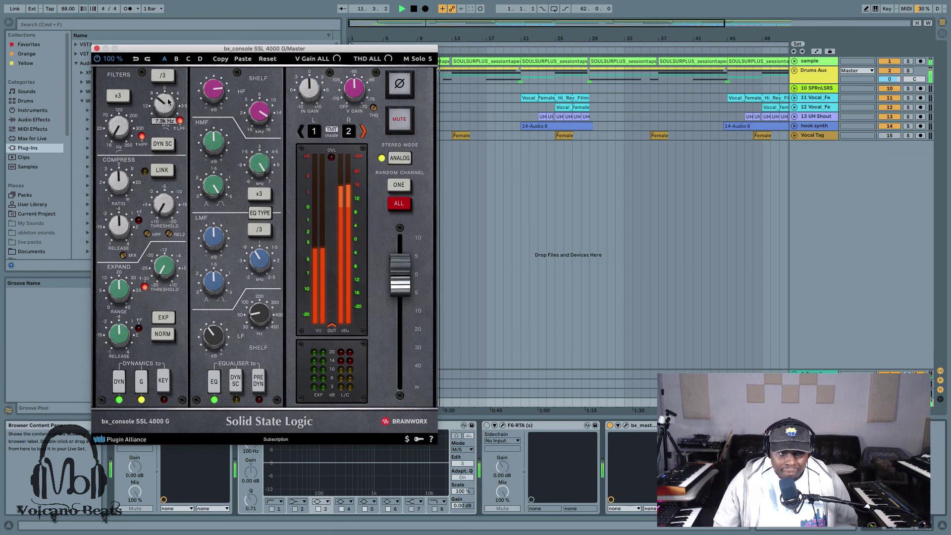
left_click_drag(213, 332, 209, 315)
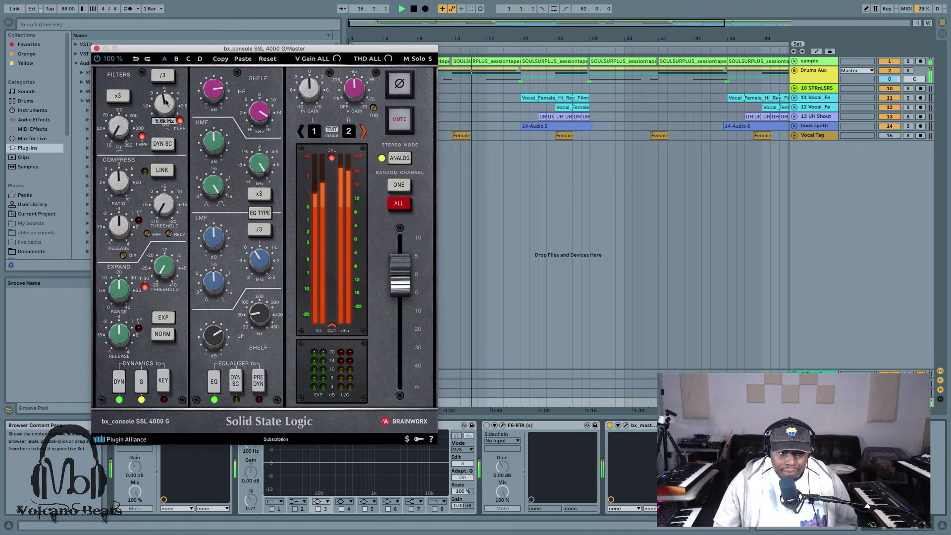
left_click_drag(170, 110, 168, 115)
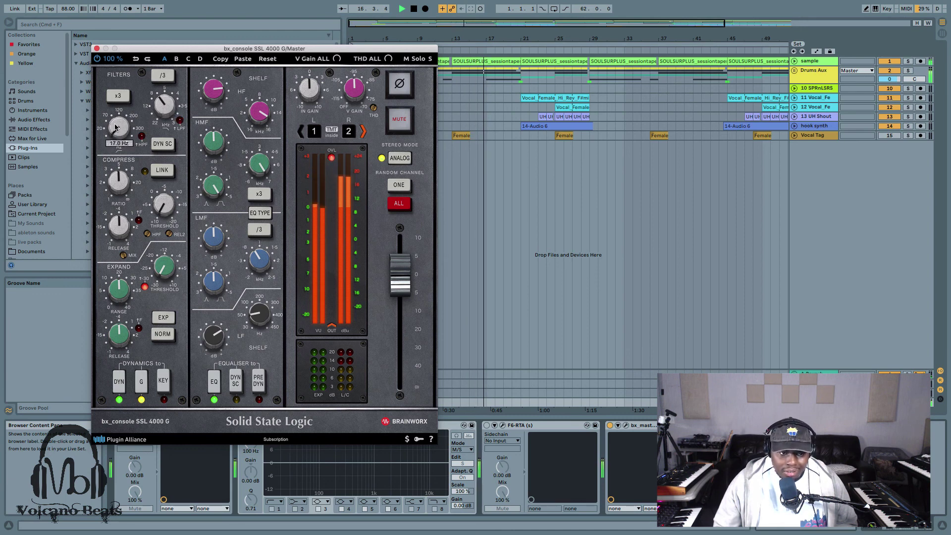
left_click_drag(118, 131, 137, 134)
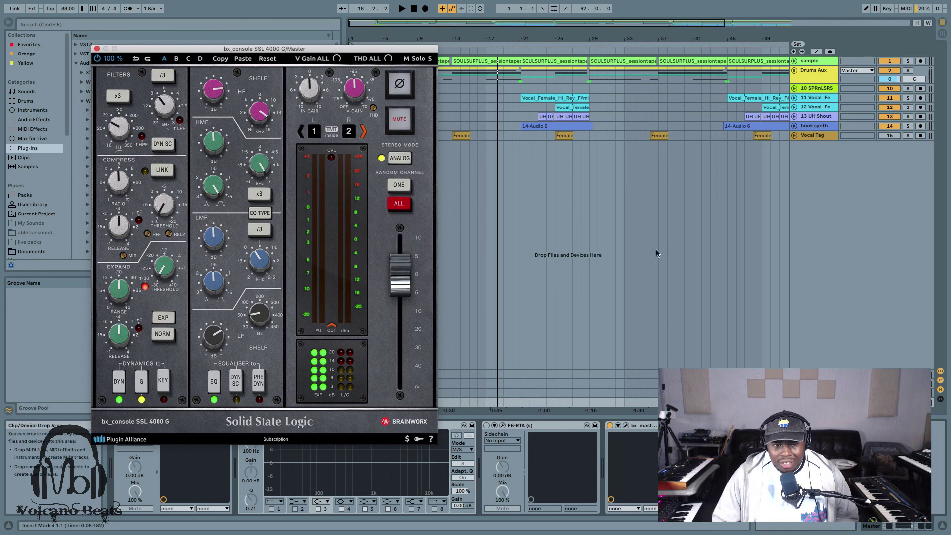
Close the console plug-in window, bypass the bx_console SSL 4000 G and activate EQ Eight
left_click(97, 48)
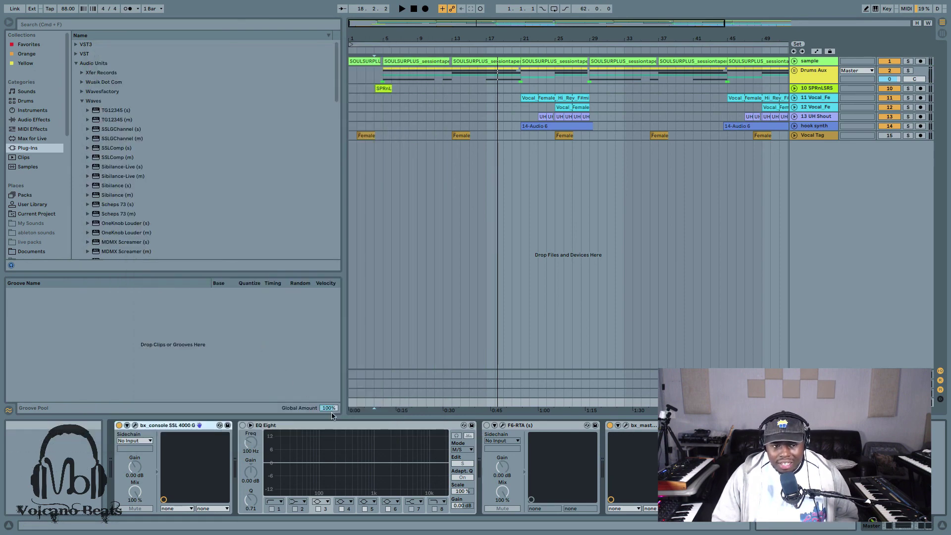
left_click(243, 425)
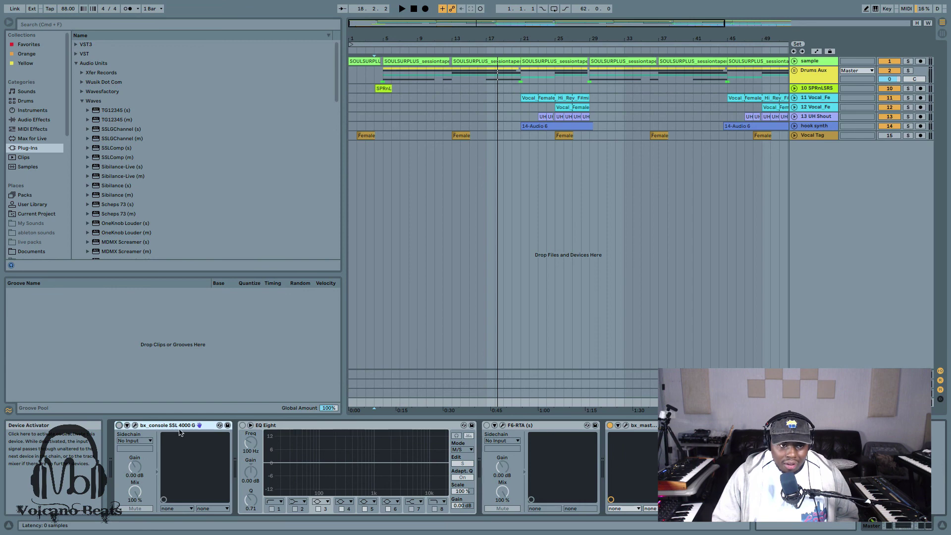
left_click(242, 426)
Start and stop playback and enable EQ Eight's spectrum analyzer
key("space")
key("space")
key("space")
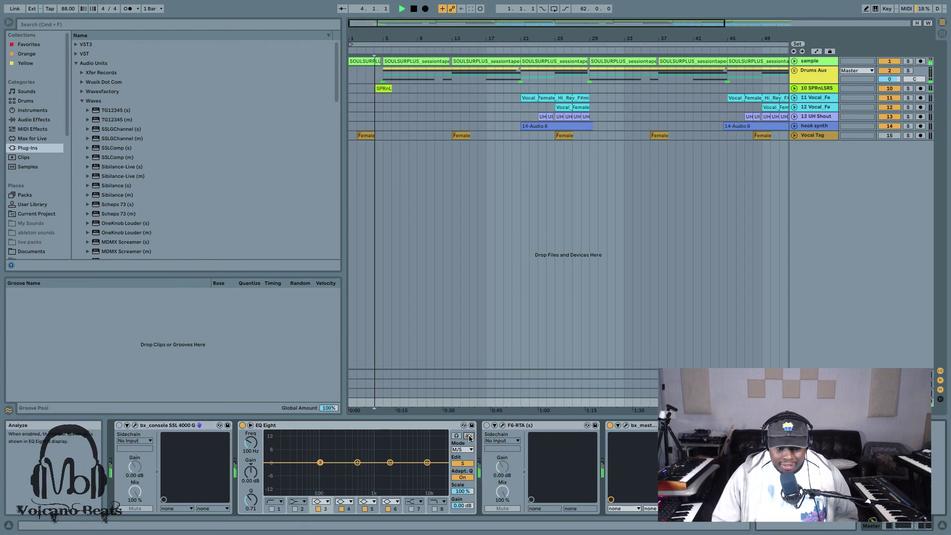
key("space")
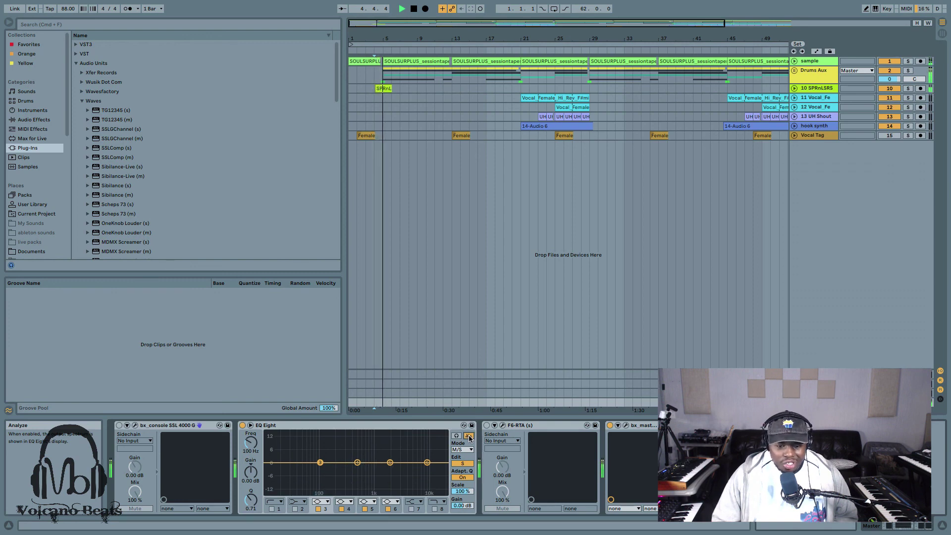
left_click(469, 437)
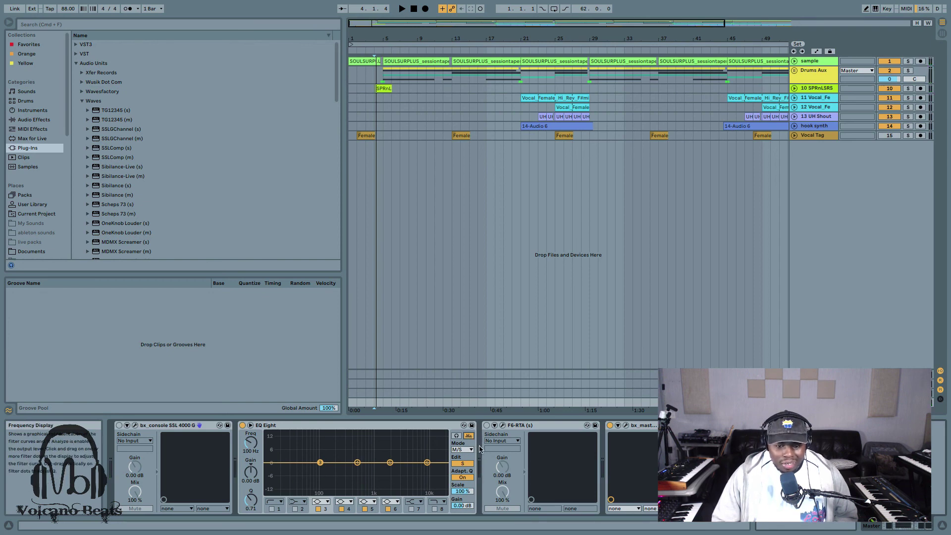
Switch EQ Eight to Stereo mode and play the beat to view its spectrum
left_click(463, 449)
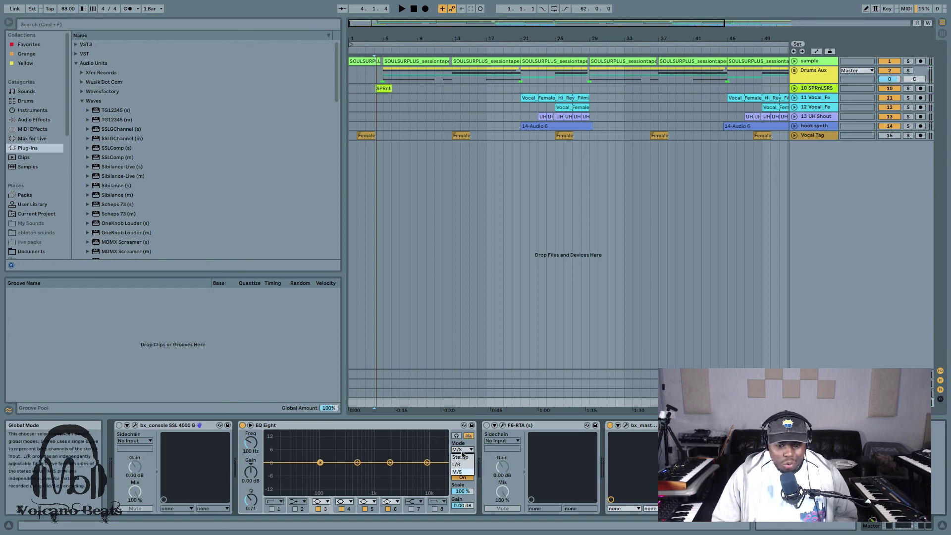
left_click(468, 459)
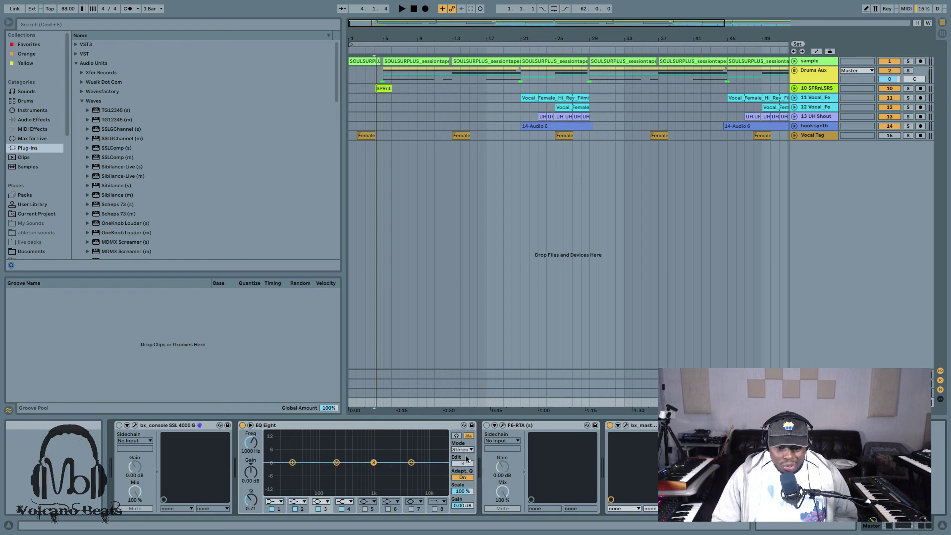
key("space")
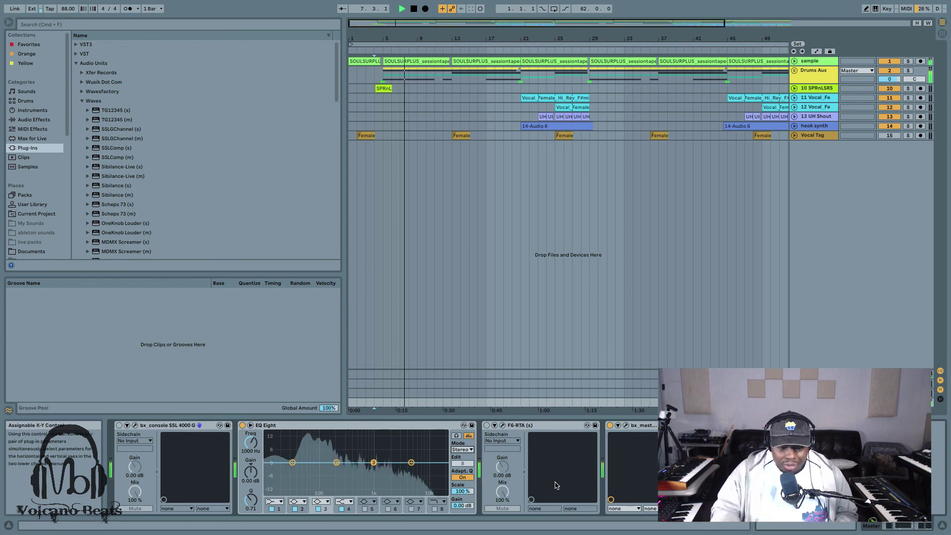
key("space")
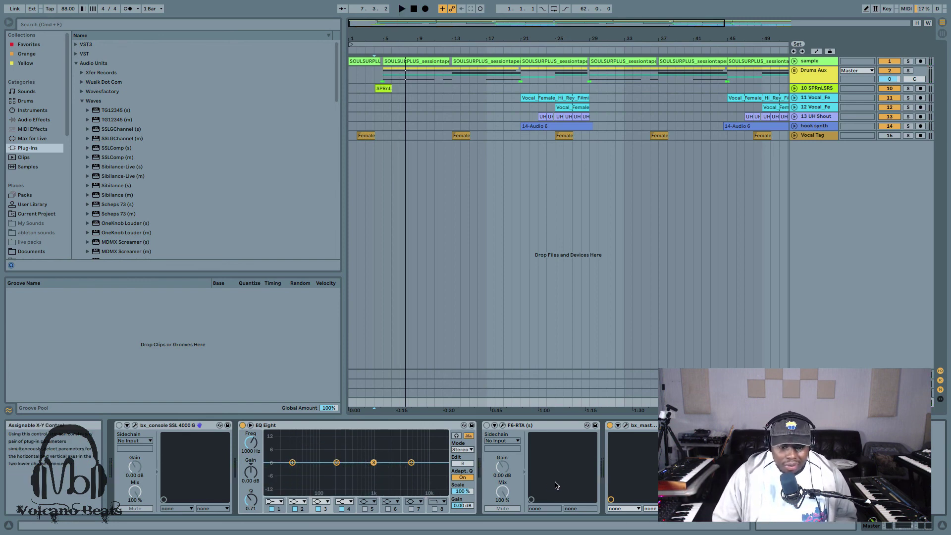
Set EQ Eight's mode to L/R and toggle the edited channel between left and right, ending on the right channel
left_click(462, 449)
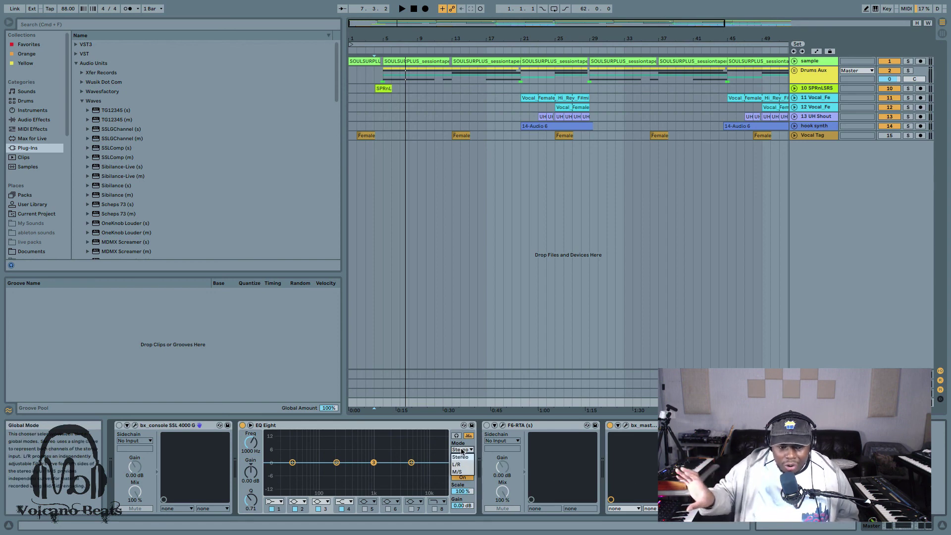
left_click(456, 464)
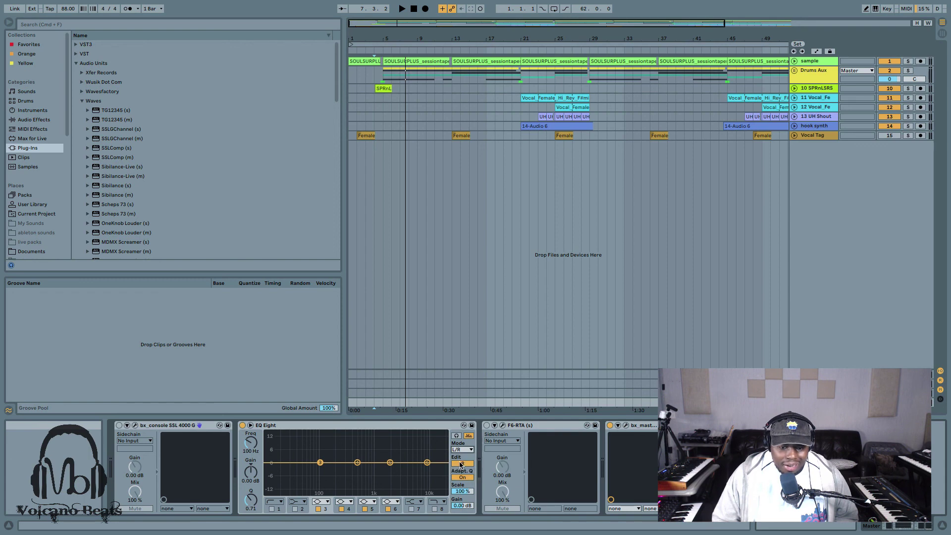
left_click(465, 464)
left_click(464, 464)
left_click(464, 465)
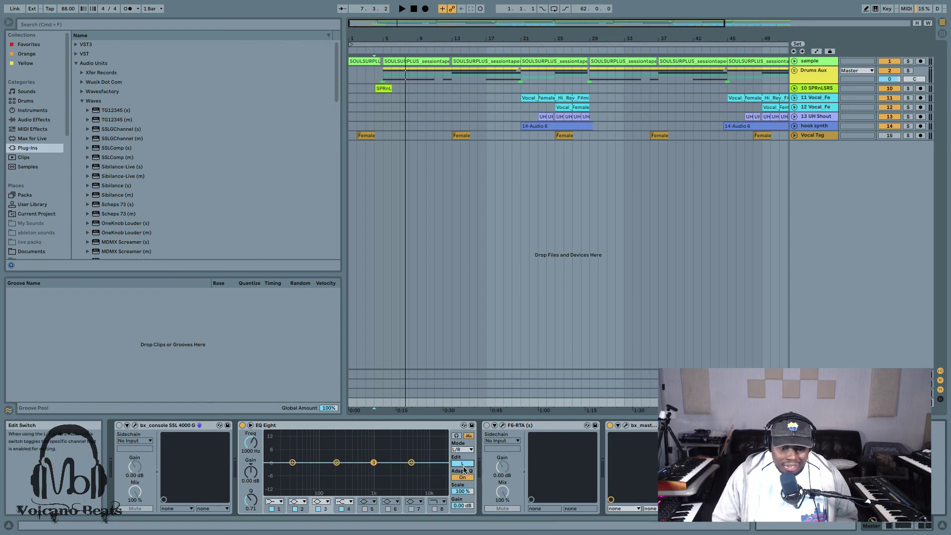
left_click(463, 464)
left_click(463, 465)
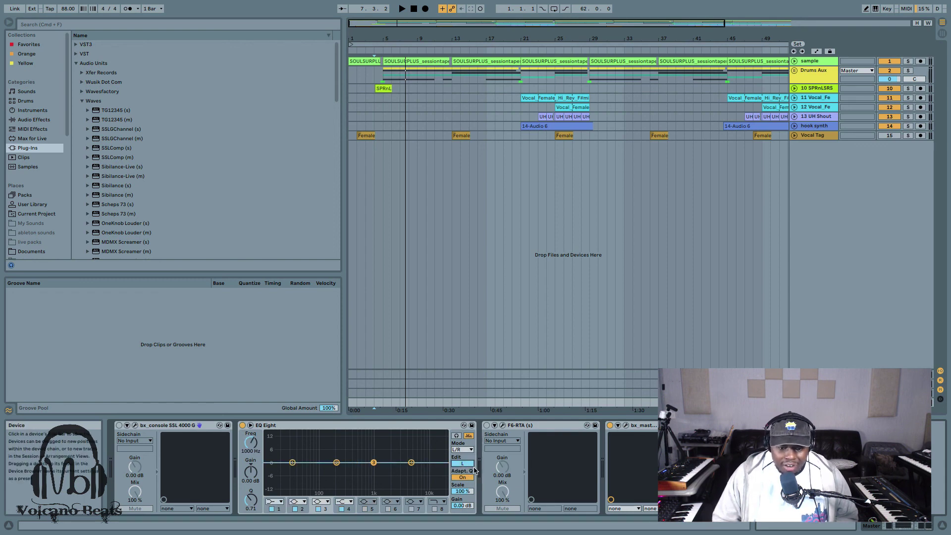
left_click(463, 464)
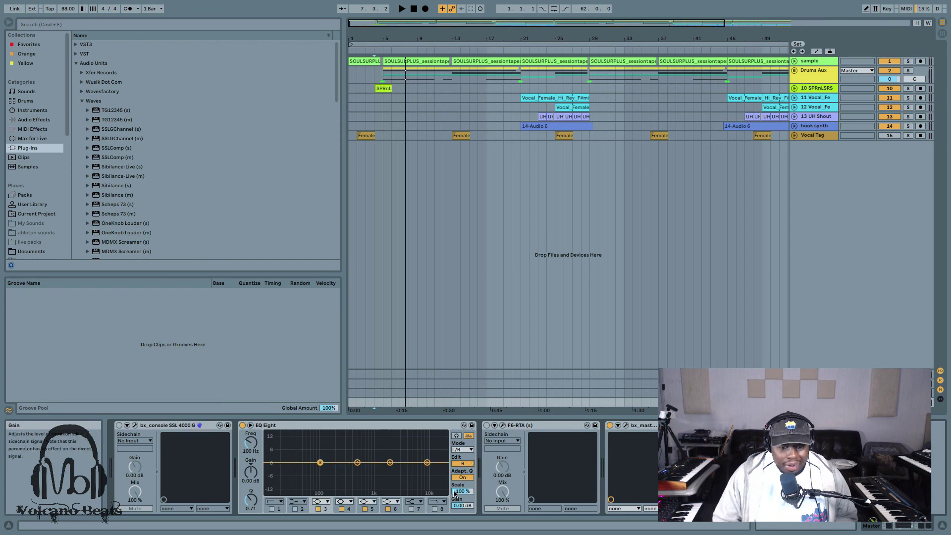
left_click(468, 464)
left_click(468, 466)
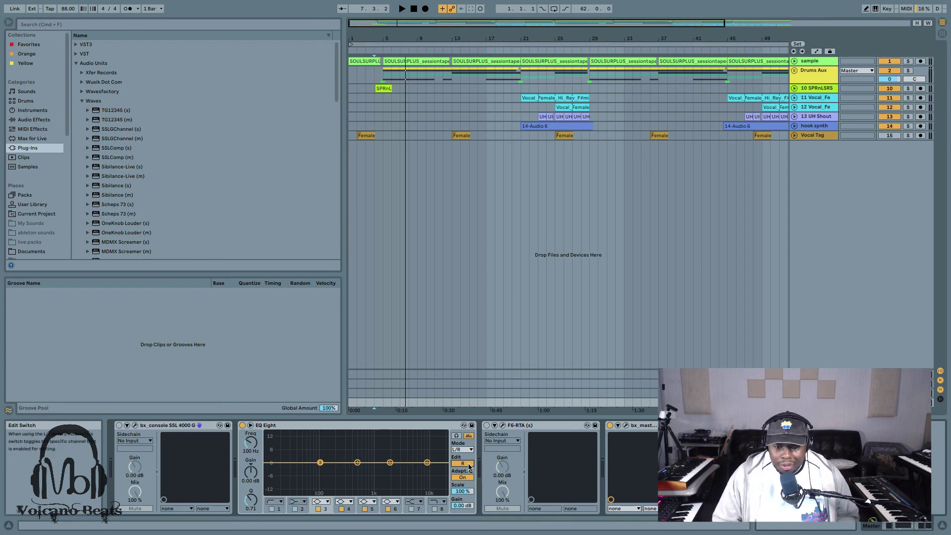
left_click(469, 466)
left_click(468, 465)
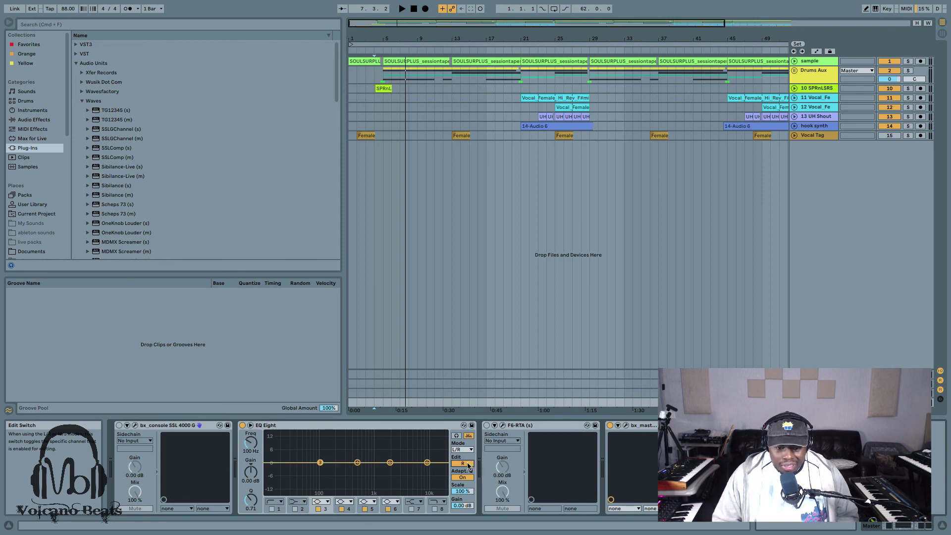
left_click(469, 466)
left_click(469, 466)
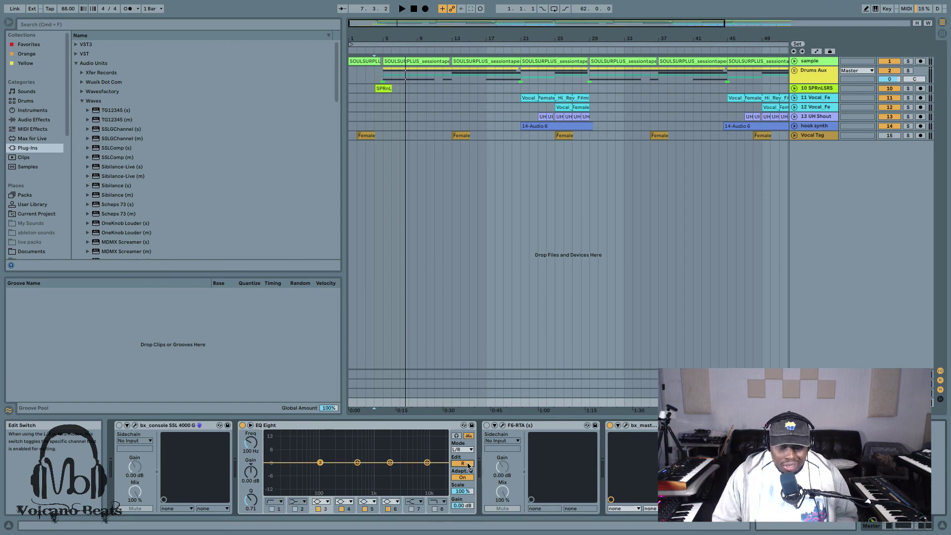
left_click(469, 466)
left_click(460, 466)
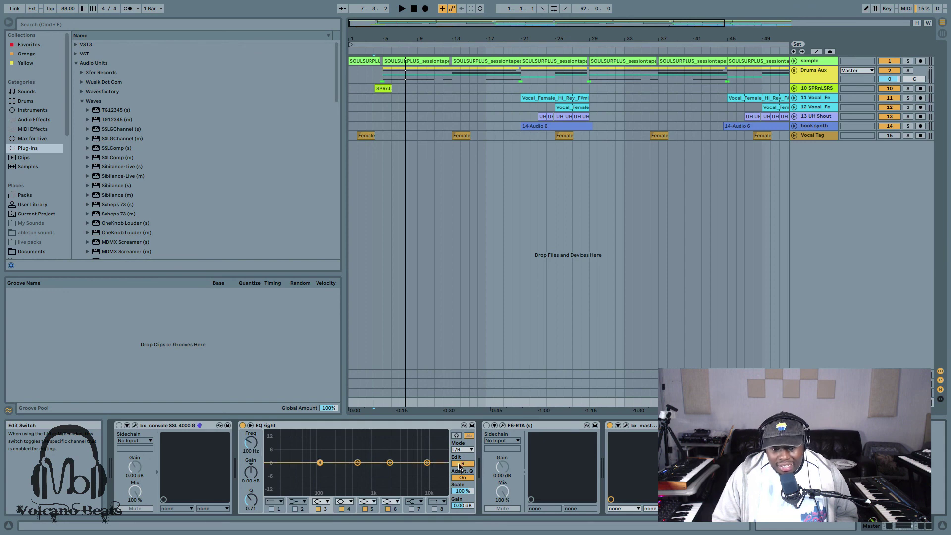
left_click(460, 466)
left_click(459, 466)
left_click(460, 465)
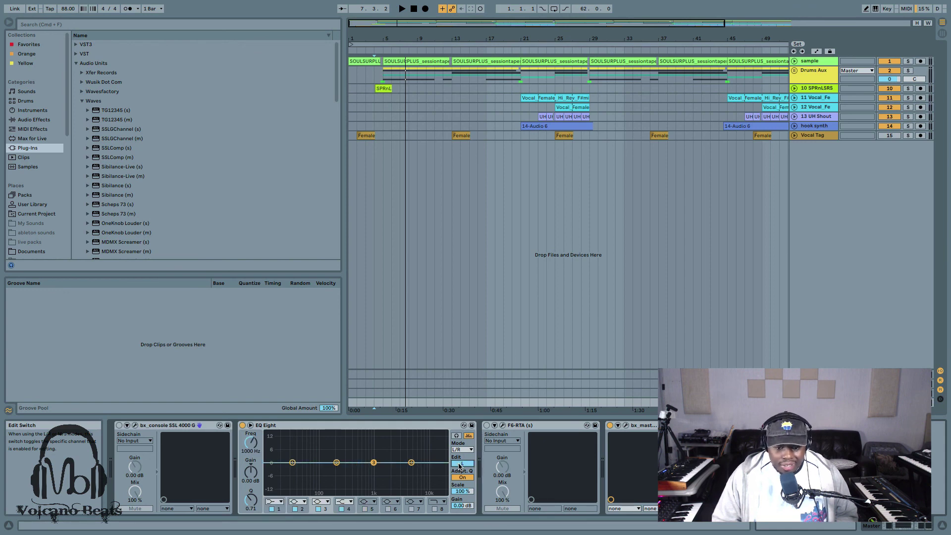
left_click(460, 465)
Play the mix briefly and try changing EQ Eight's Scale, taking it down to about -16%
key("space")
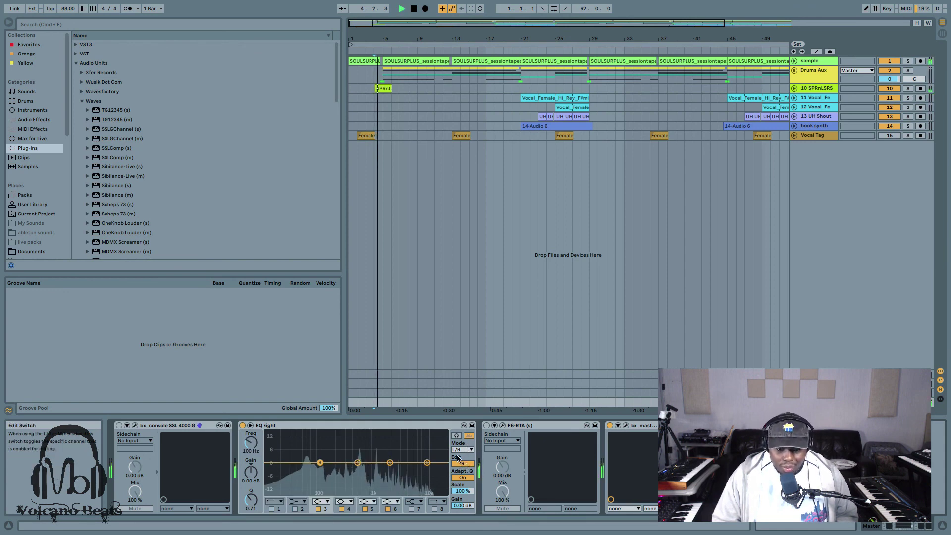
key("space")
left_click_drag(462, 491, 462, 495)
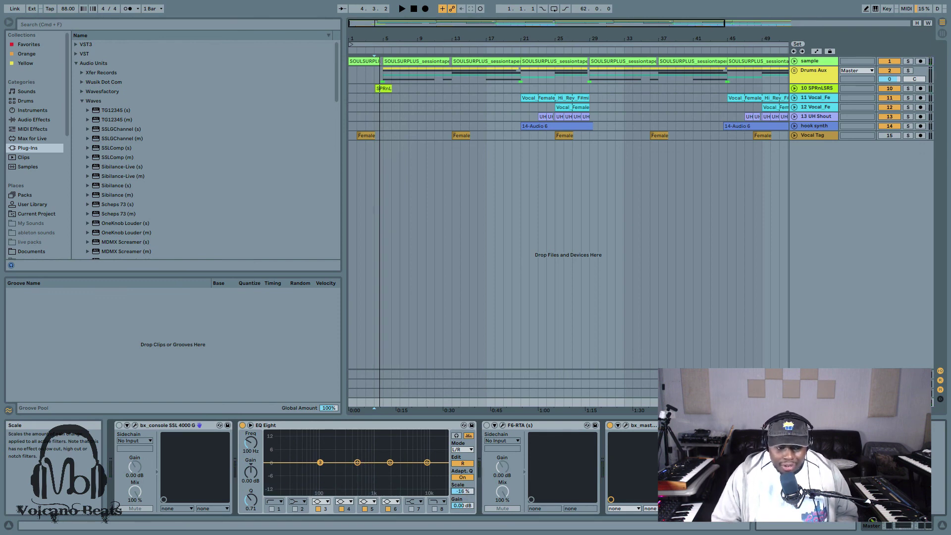
key("space")
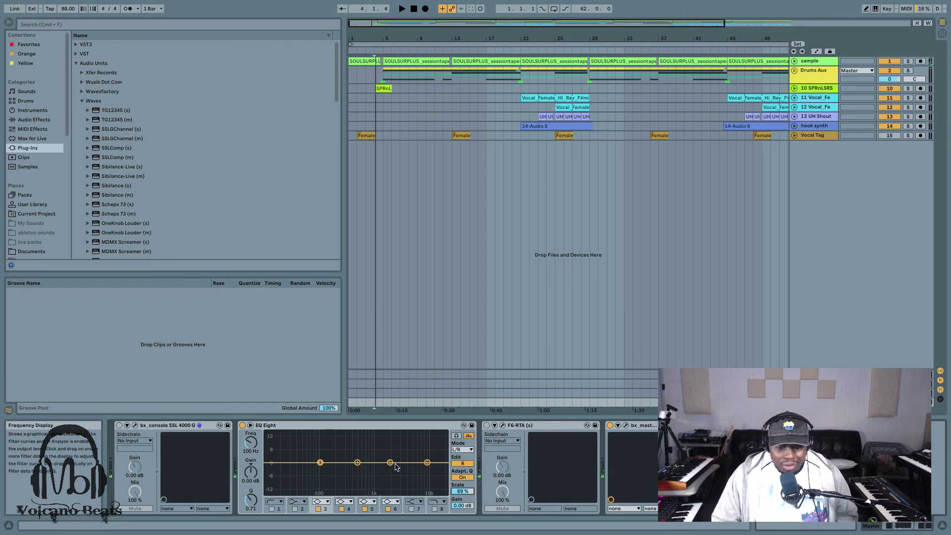
Boost EQ Eight's band 5 by about 7.31 dB at 2.02 kHz and vary the Scale during playback, ending at 0%
left_click_drag(390, 462, 390, 461)
key("space")
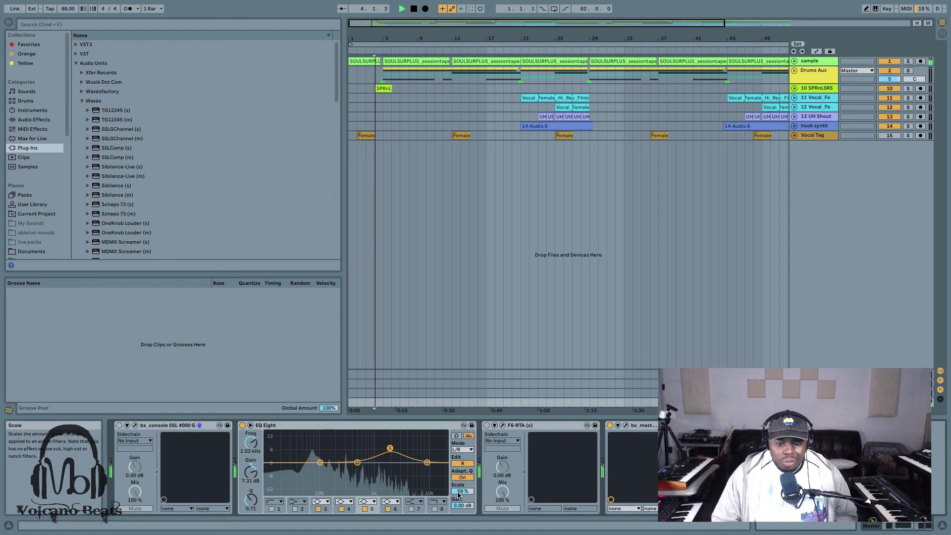
left_click_drag(463, 491, 463, 511)
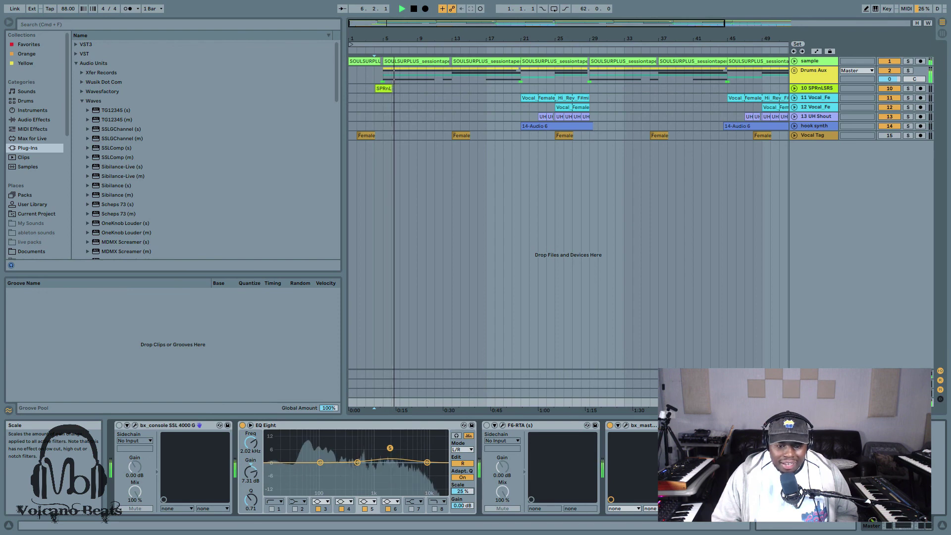
left_click_drag(462, 491, 462, 444)
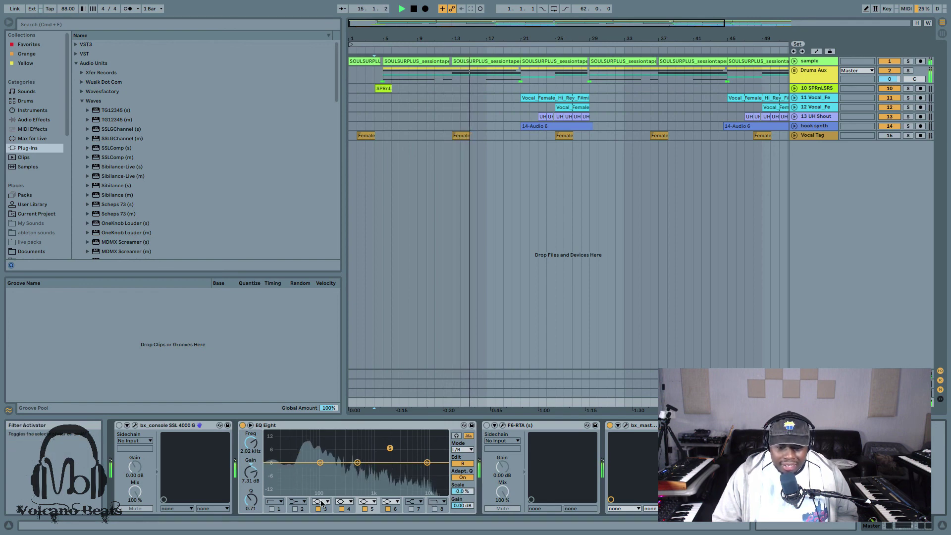
Examine the available filter types for EQ Eight's bands 1, 2 and 7
left_click(276, 502)
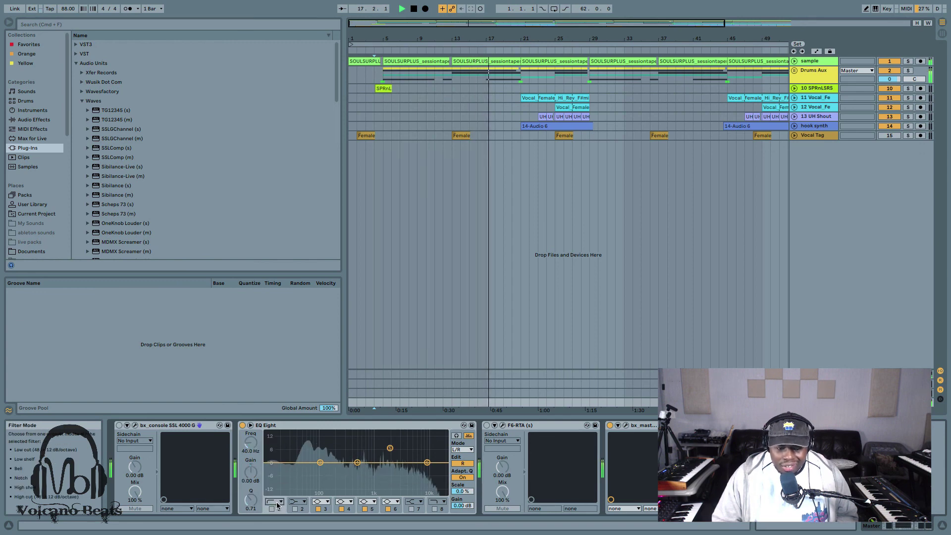
left_click(277, 502)
left_click(277, 445)
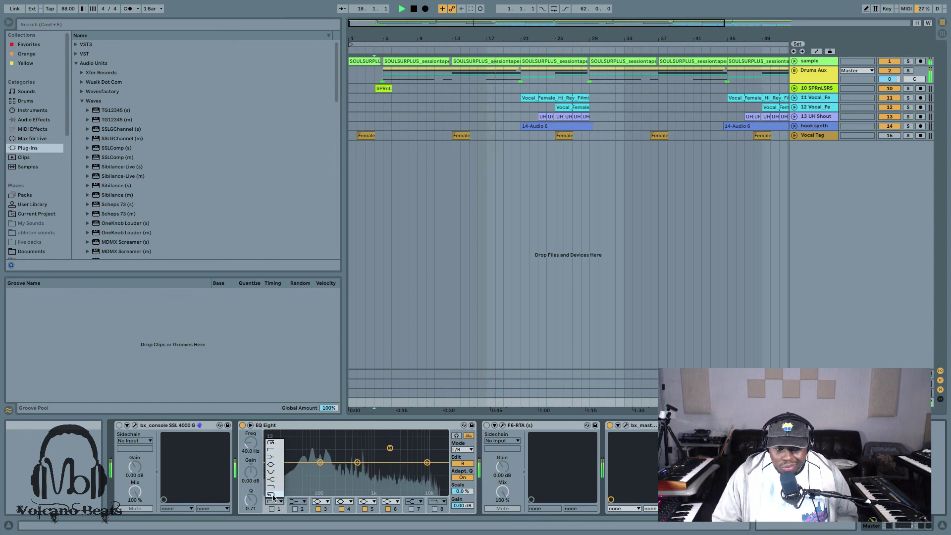
left_click(300, 503)
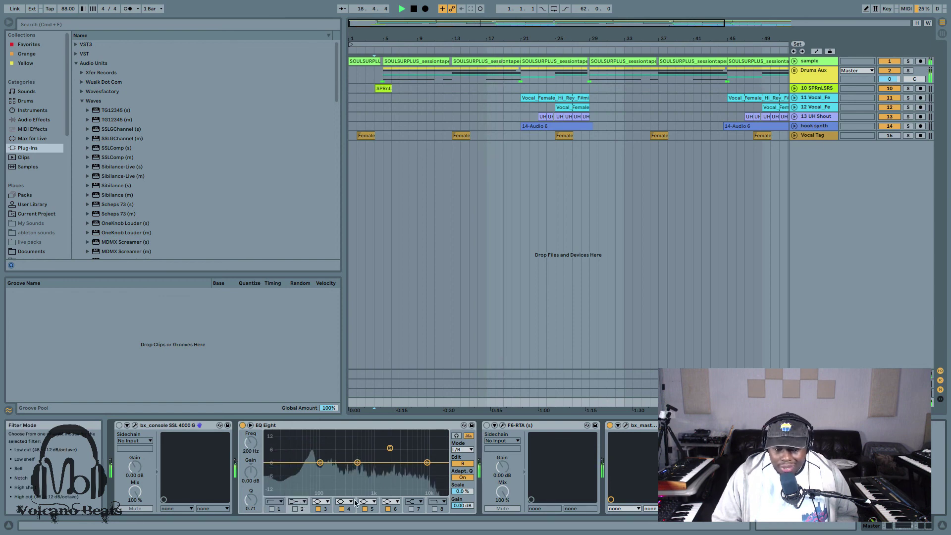
left_click(415, 502)
left_click(417, 502)
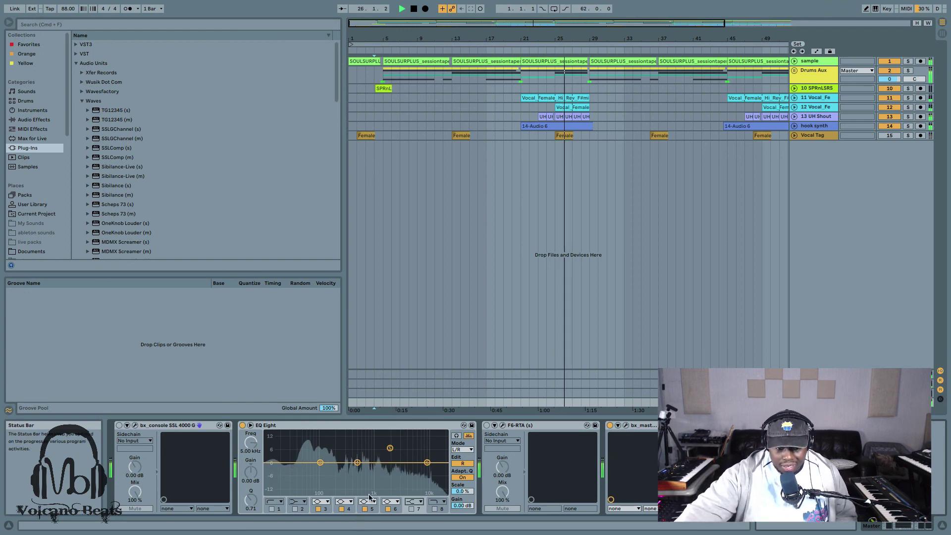
Boost EQ Eight's band 3 by about 5.8 dB at 89.9 Hz and expand the EQ's display
left_click(320, 462)
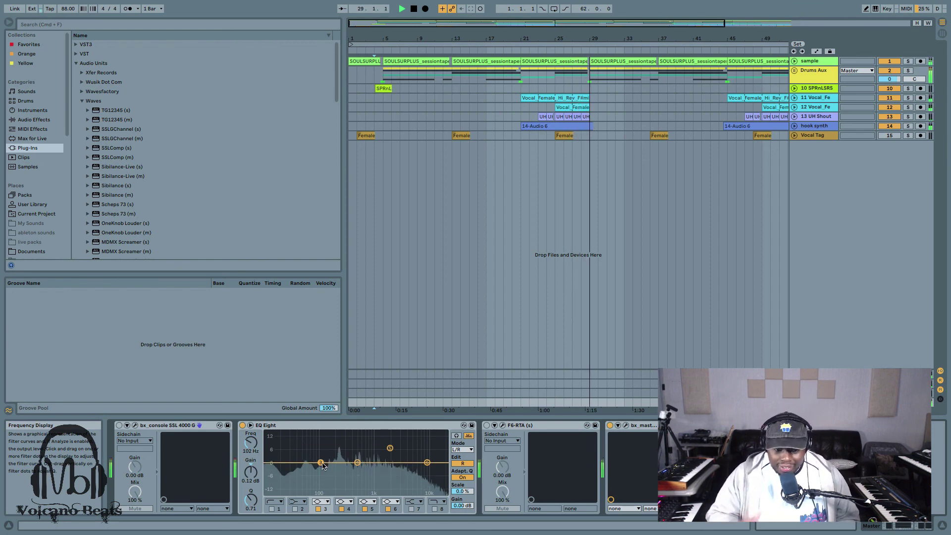
mouse_move(320, 462)
left_mouse_down()
mouse_move(310, 459)
mouse_move(318, 451)
left_mouse_up()
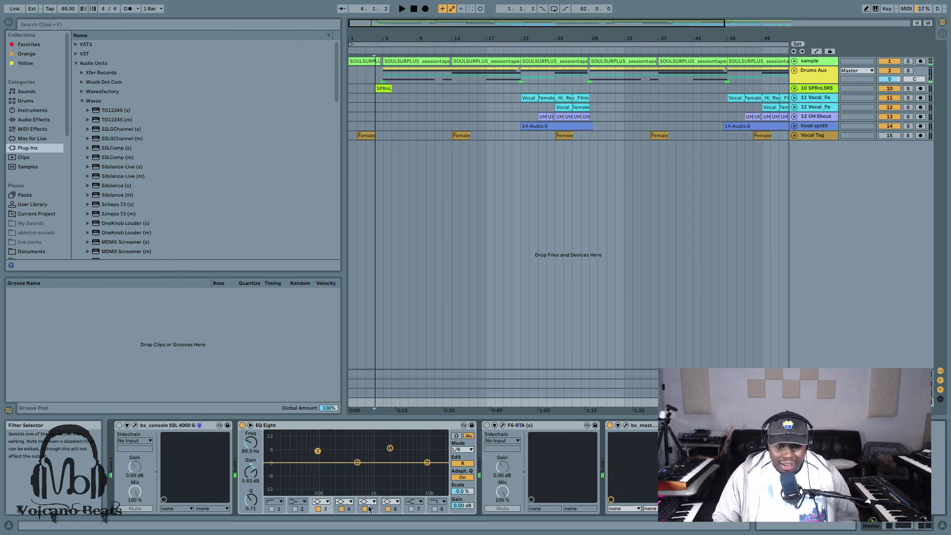
left_click(251, 425)
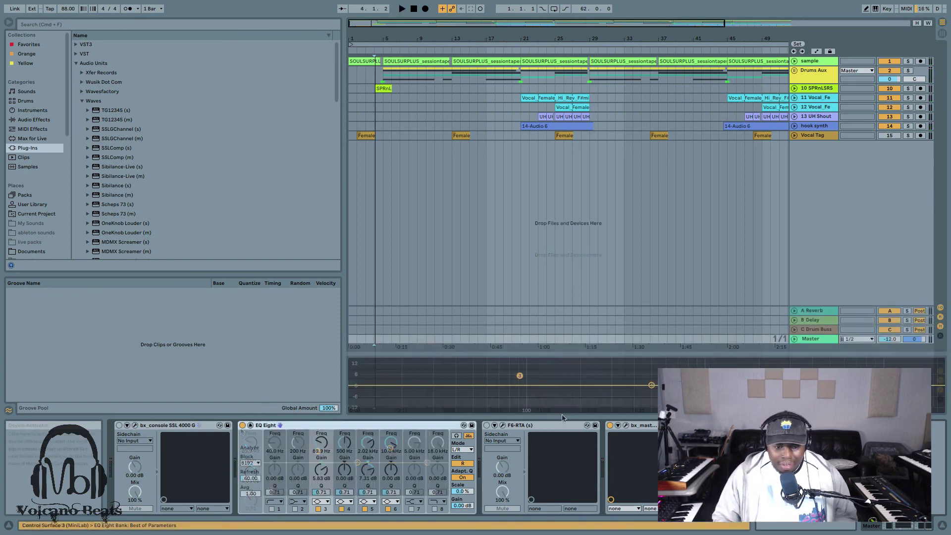
Bypass EQ Eight, enable F6-RTA and open its plug-in window
left_click(242, 425)
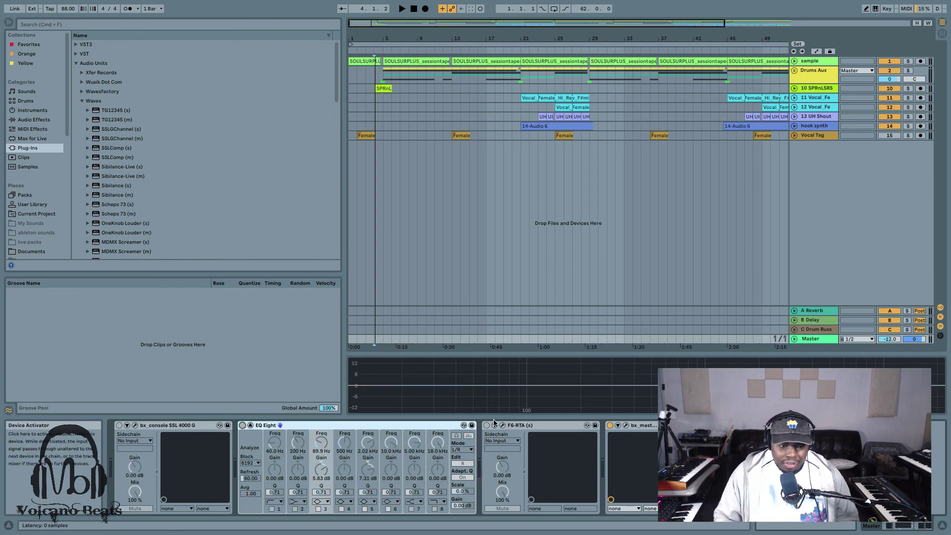
left_click(487, 425)
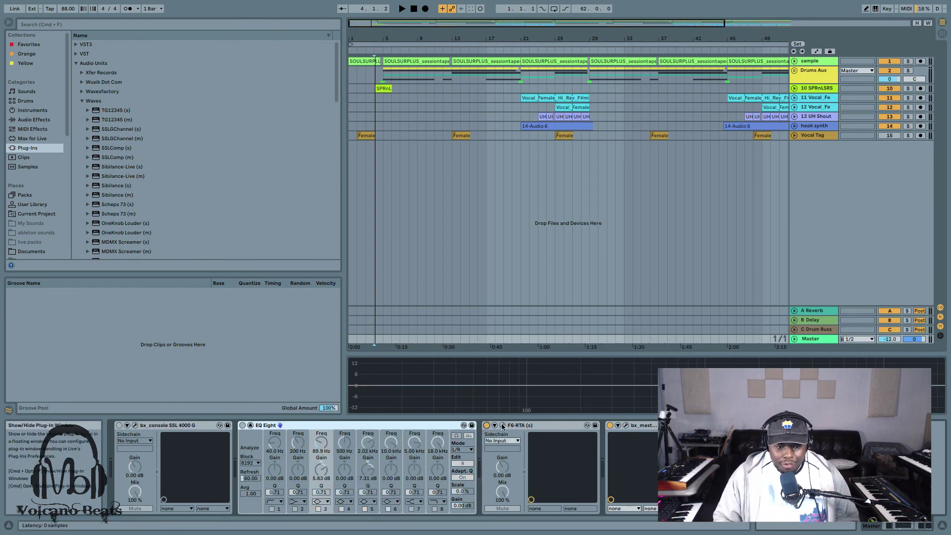
left_click(503, 425)
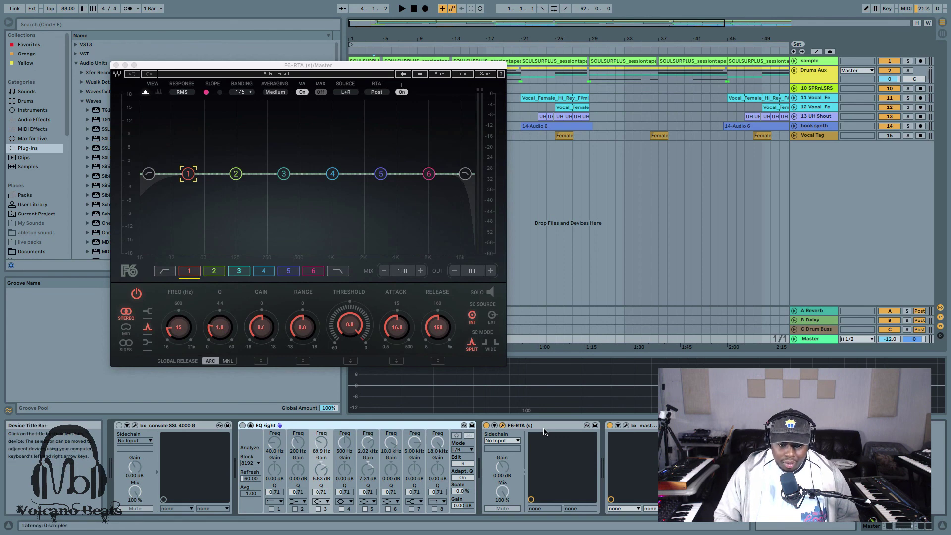
With the mix playing, boost F6's band 2 by 3.2 dB at 103 Hz and set its threshold to -21.4
key("space")
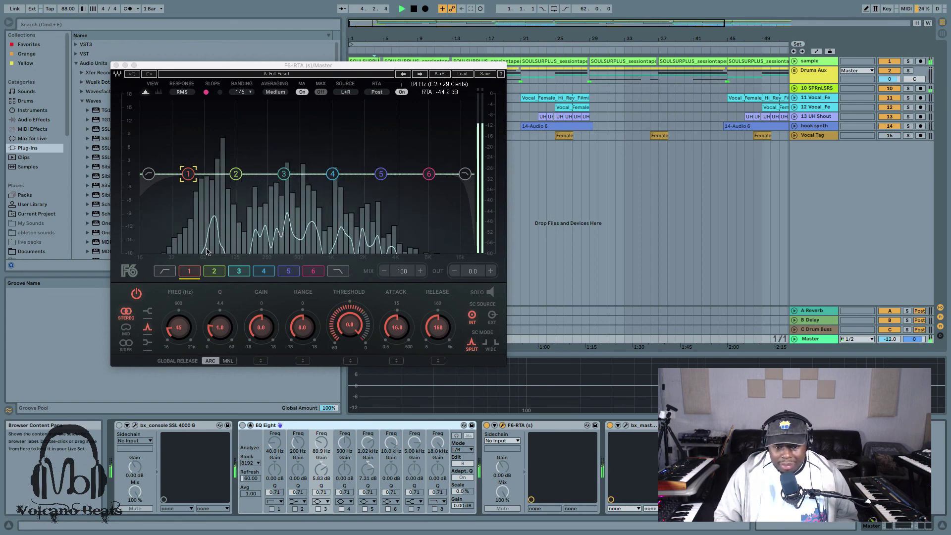
key("space")
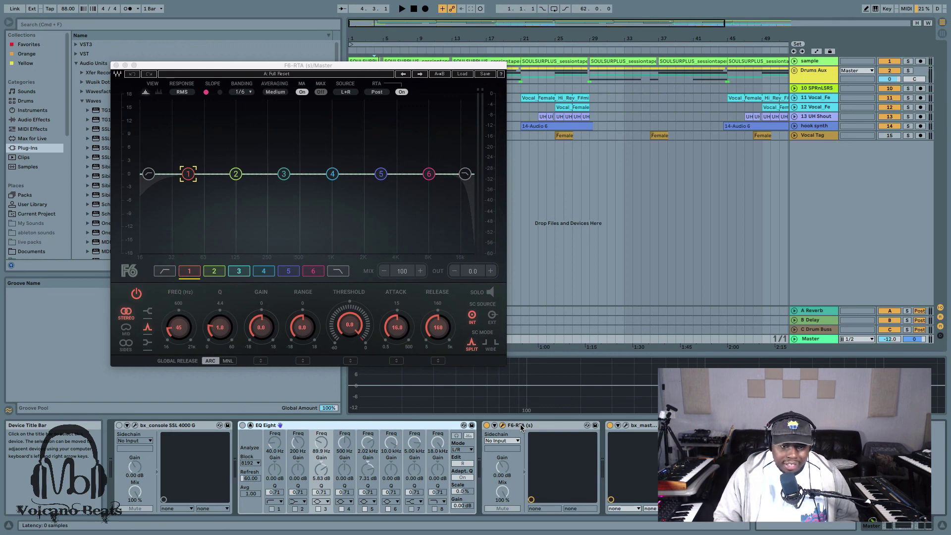
key("space")
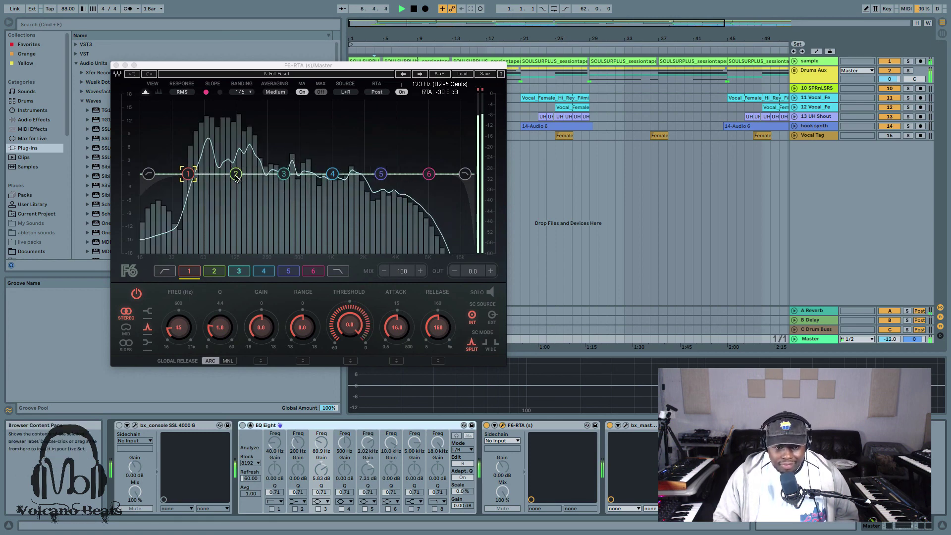
left_click_drag(237, 179, 234, 166)
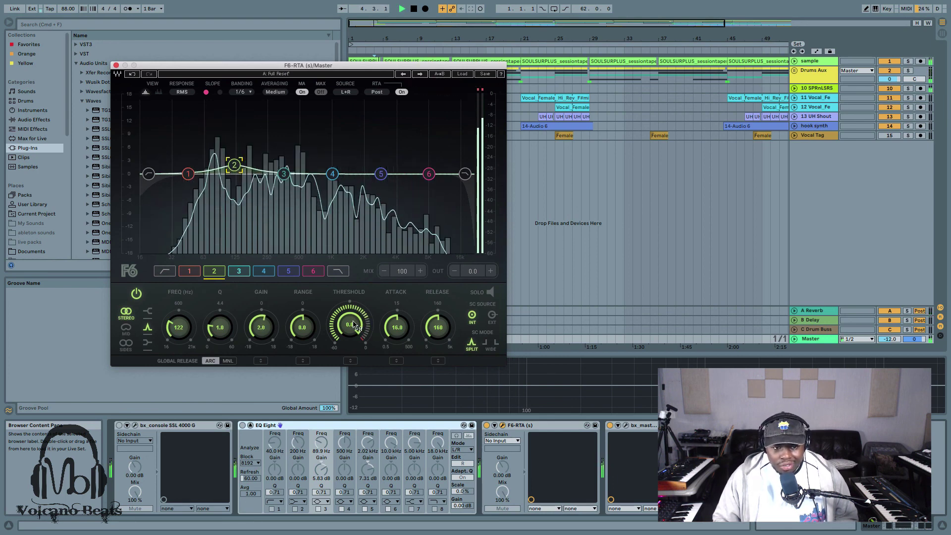
left_click_drag(353, 324, 354, 358)
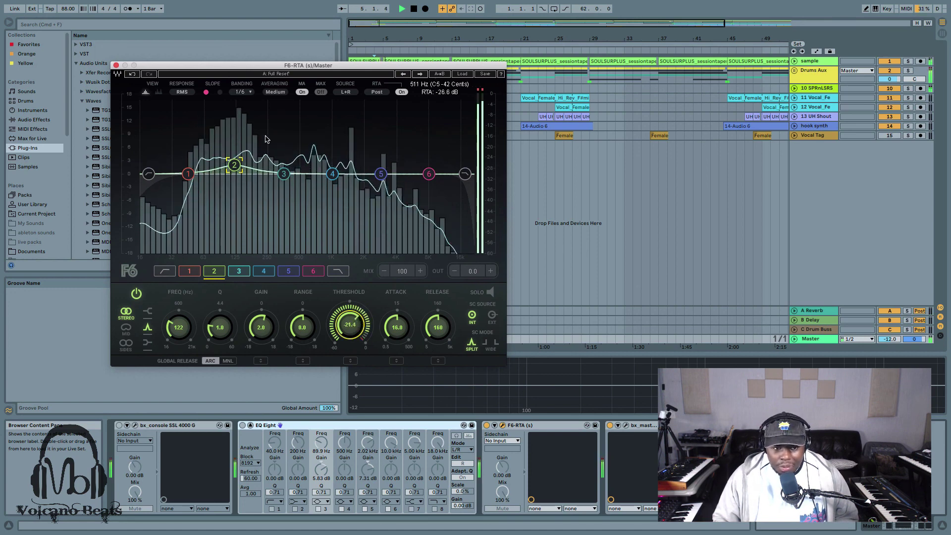
left_click_drag(234, 165, 226, 160)
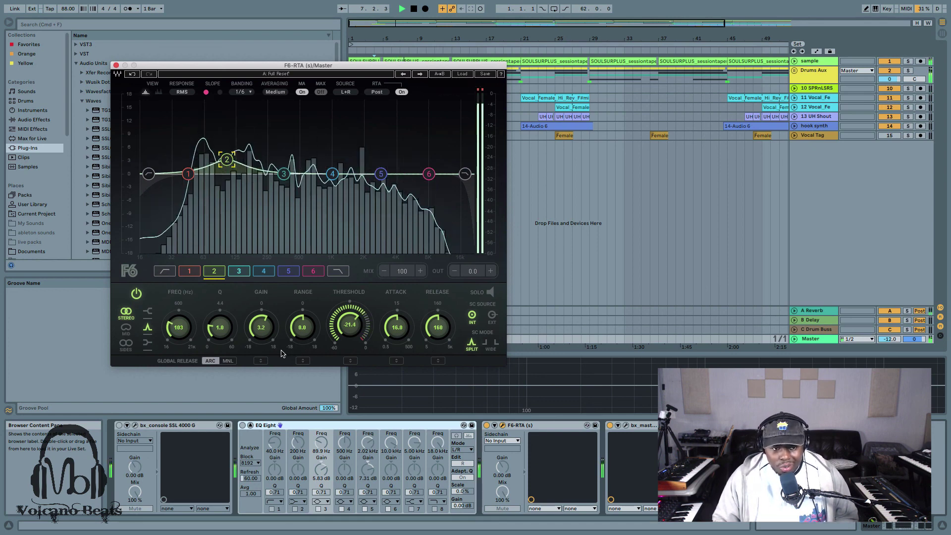
Lower the gain of F6's band 2 to -4.2 dB during playback and stop the mix
left_click_drag(261, 327, 261, 326)
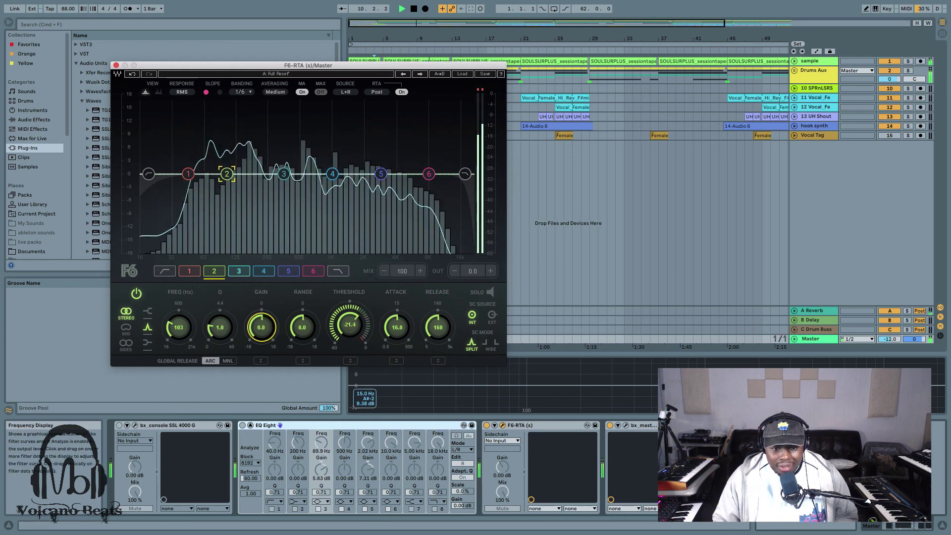
left_click_drag(261, 327, 261, 331)
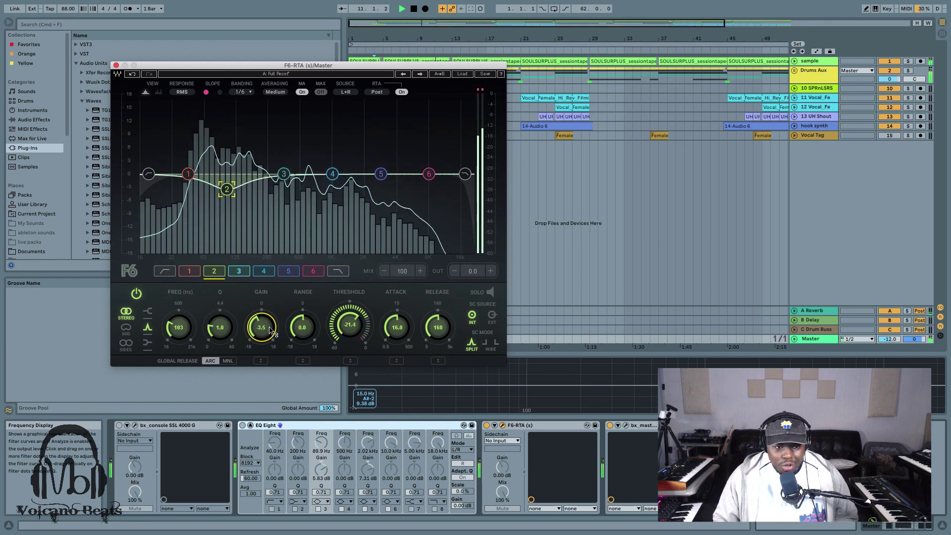
left_click_drag(268, 319, 268, 321)
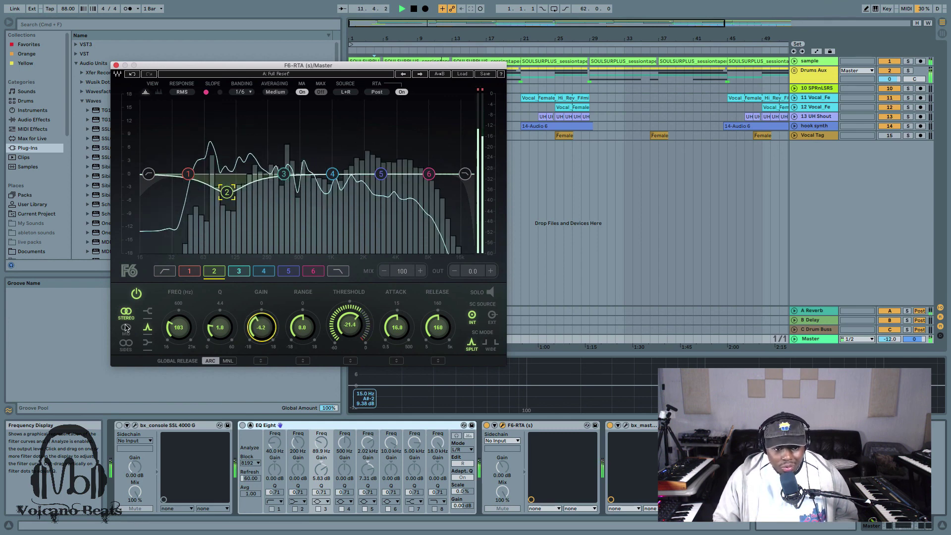
key("space")
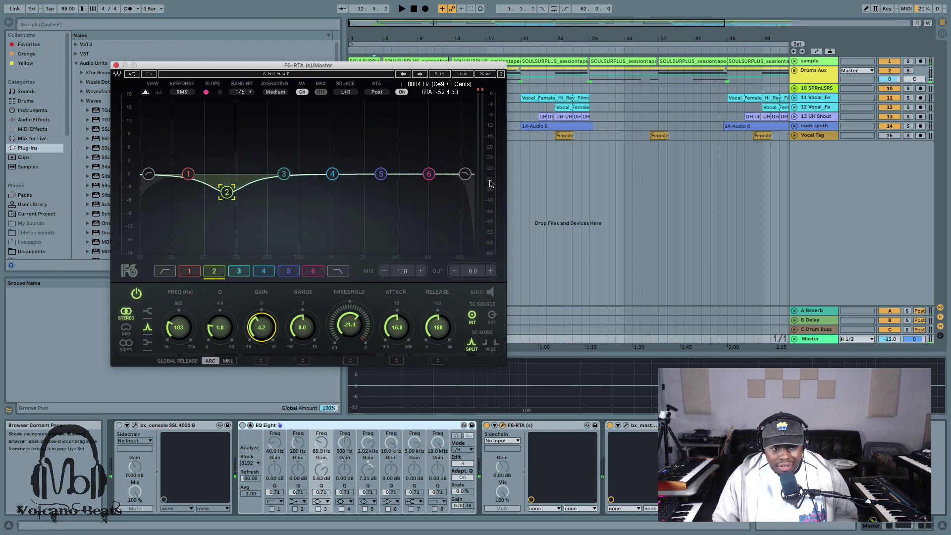
Solo F6's band 2 during playback, retune it to 94 Hz at -3.7 dB, and turn the solo off
key("space")
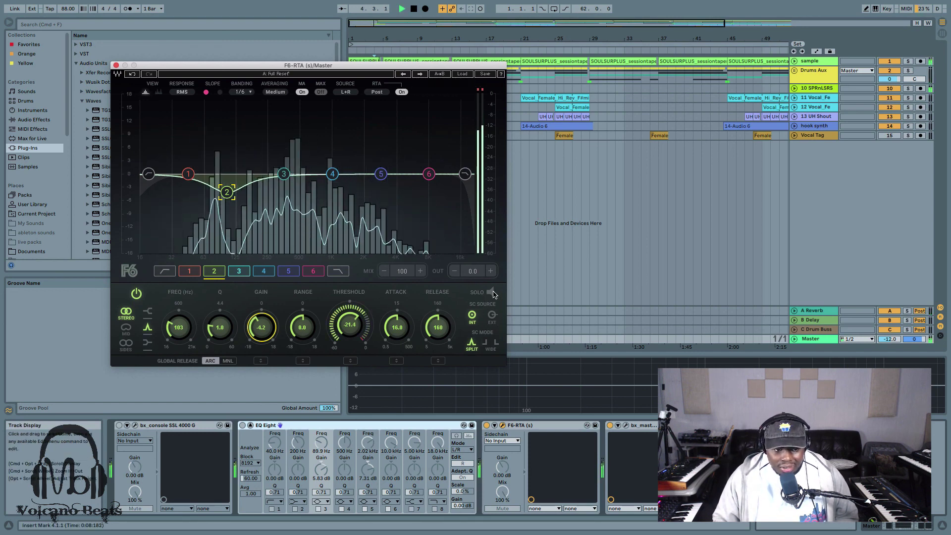
left_click(493, 293)
left_click(286, 176)
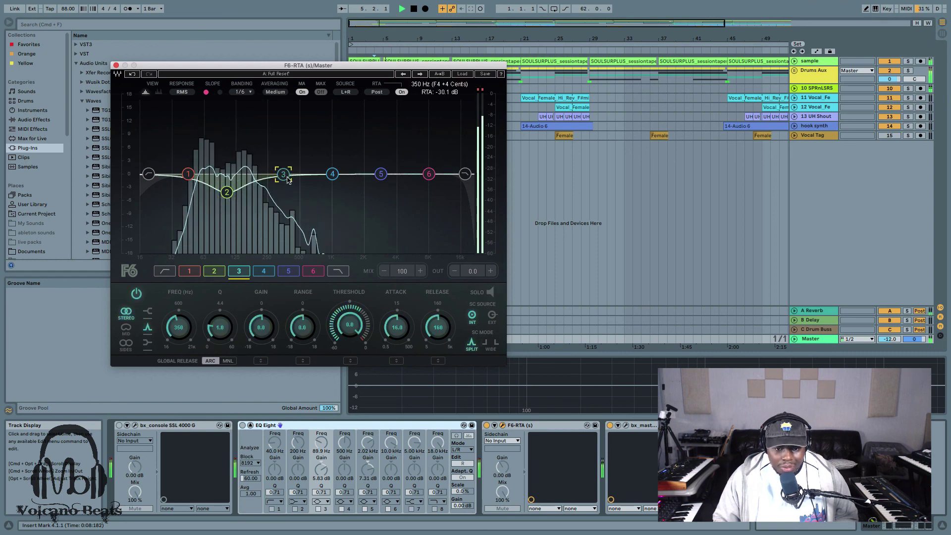
left_click(227, 192)
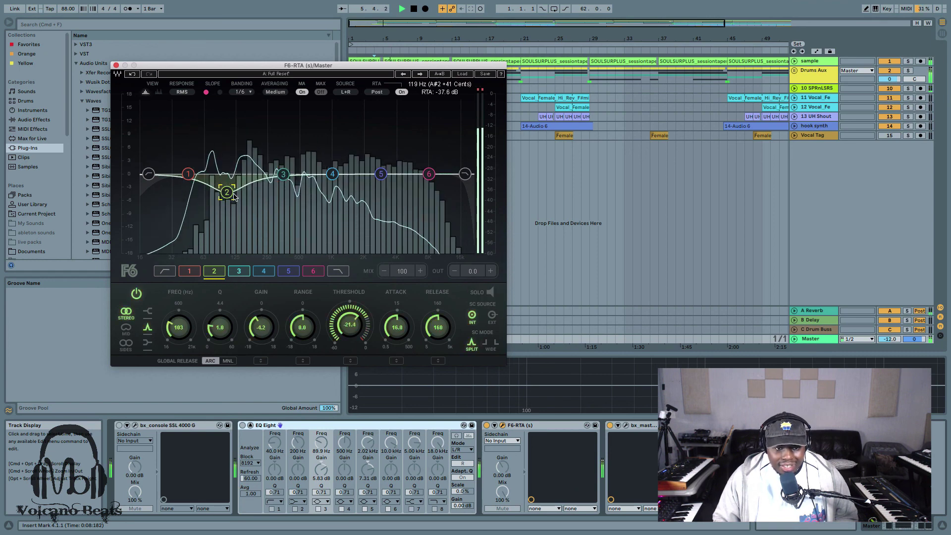
left_click(492, 293)
left_click(492, 295)
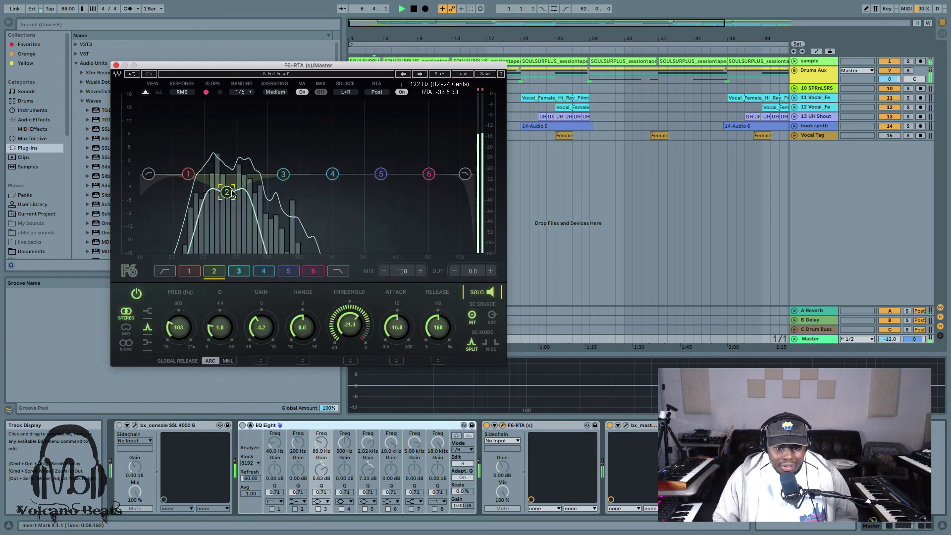
mouse_move(227, 192)
left_mouse_down()
mouse_move(216, 143)
mouse_move(222, 190)
left_mouse_up()
key("space")
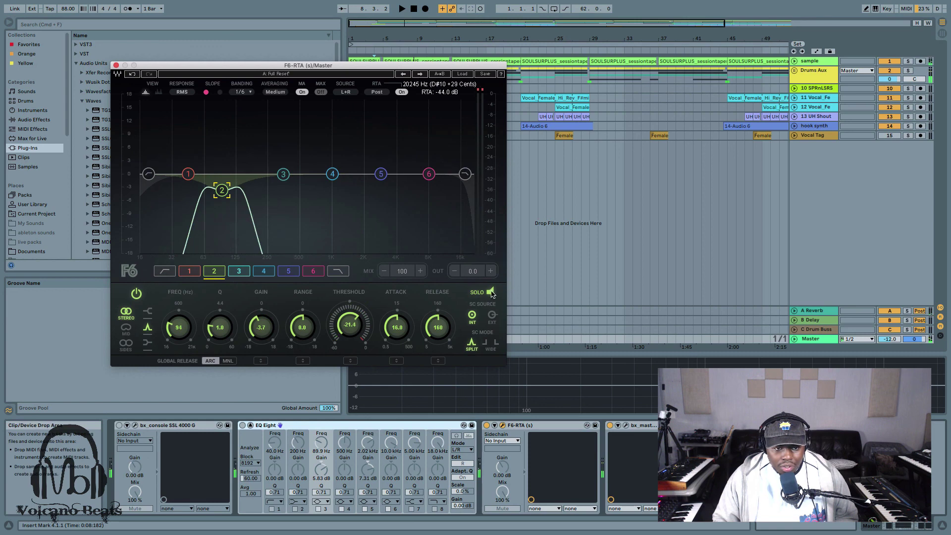
left_click(492, 293)
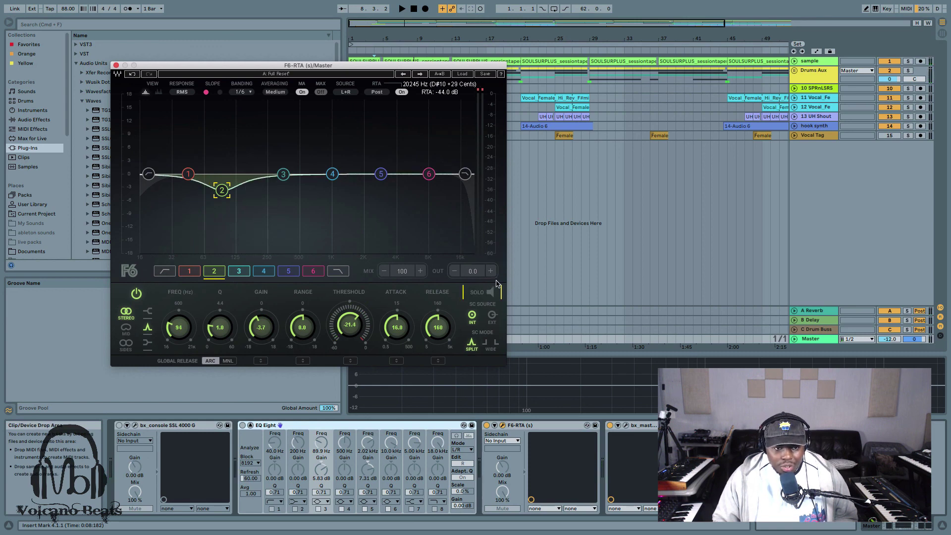
Boost F6's band 4 by 5.3 dB at 672 Hz and play the mix briefly
key("space")
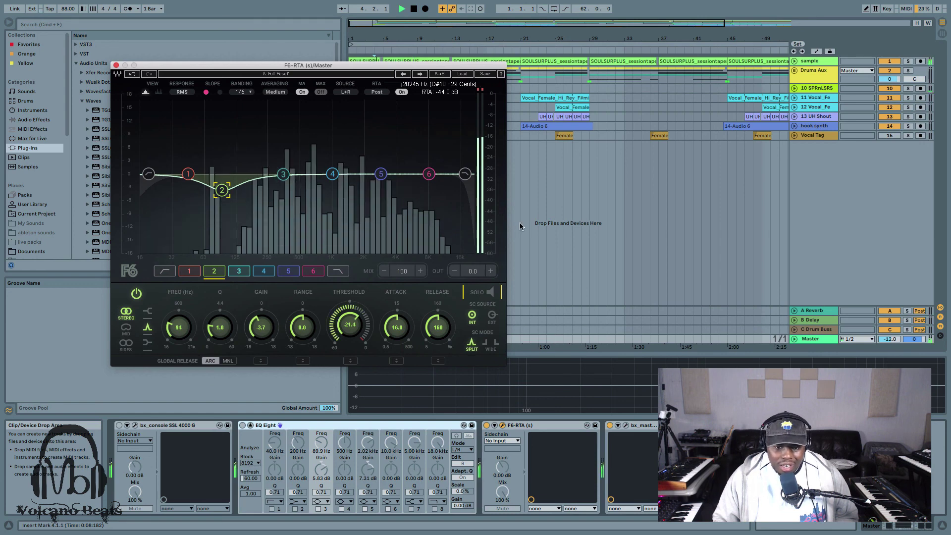
key("space")
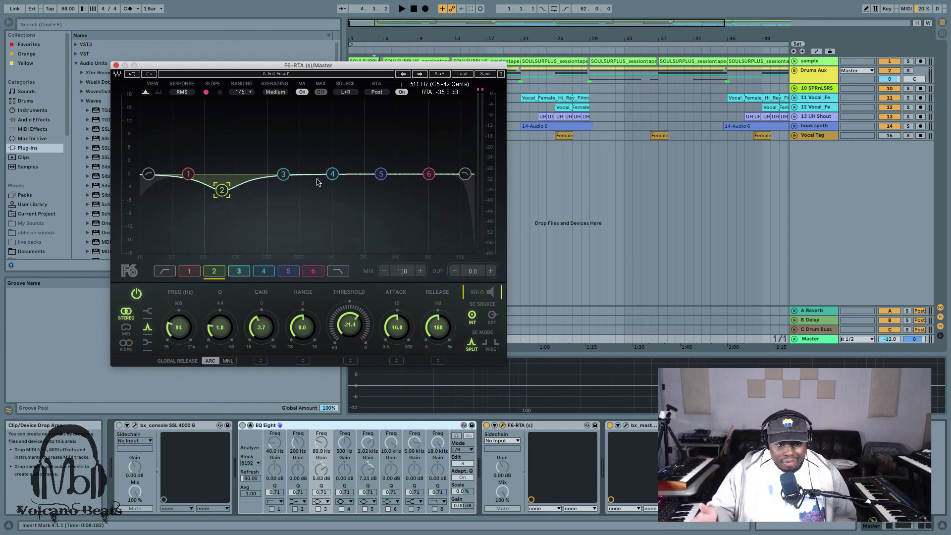
left_click_drag(332, 174, 326, 161)
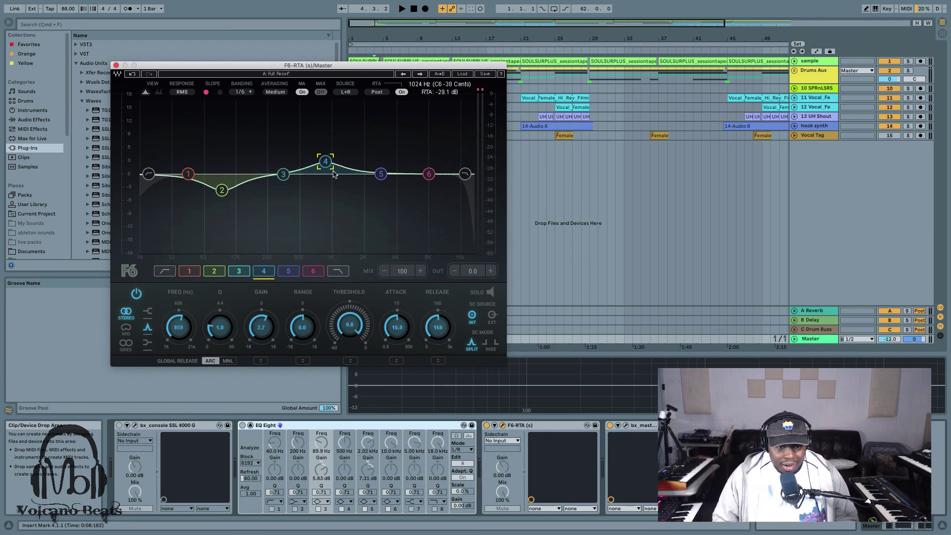
mouse_move(334, 174)
left_mouse_down()
mouse_move(336, 191)
mouse_move(327, 174)
left_mouse_up()
key("space")
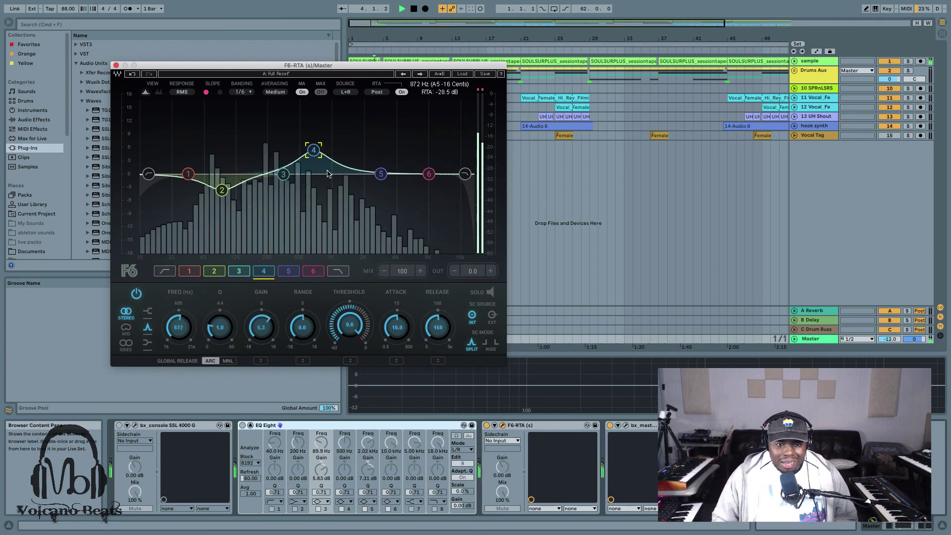
key("space")
Solo the sample track and return to the Master track's F6 plug-in
left_click(813, 62)
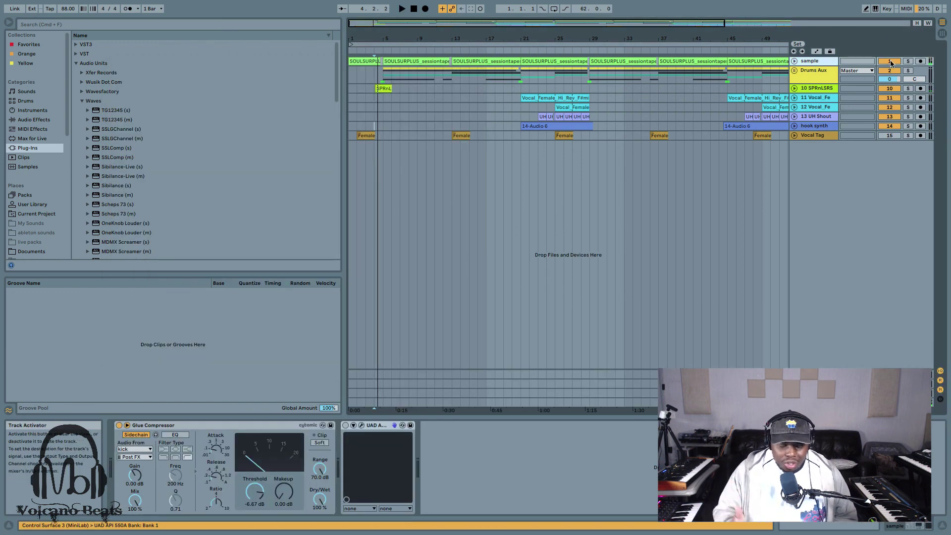
left_click(908, 61)
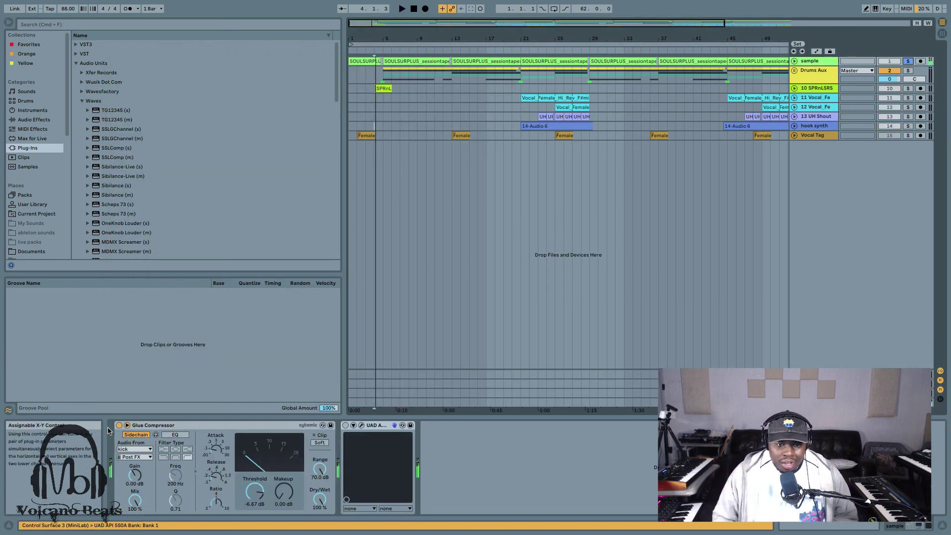
left_click(814, 403)
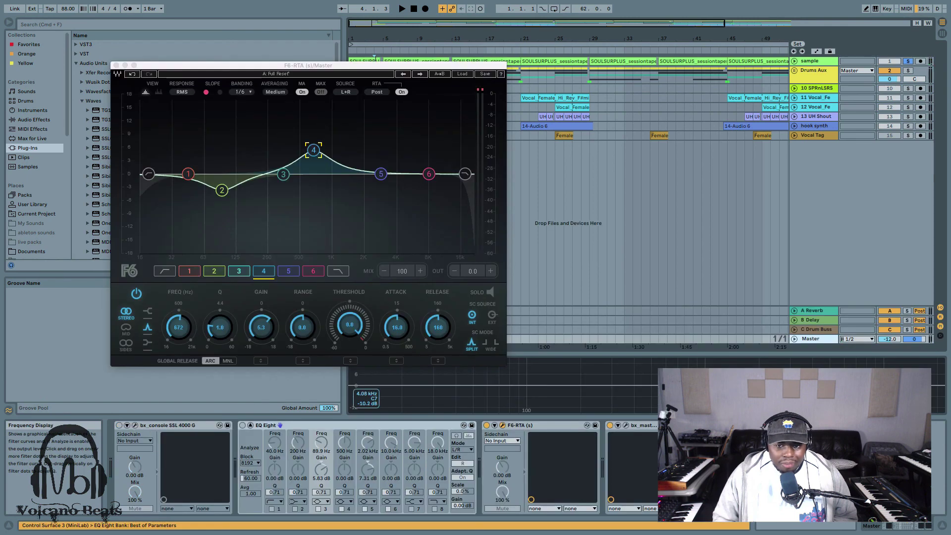
During playback, cut F6's band 5 by 3 dB at 2948 Hz with a -26 threshold, and raise band 6 slightly just above it
key("space")
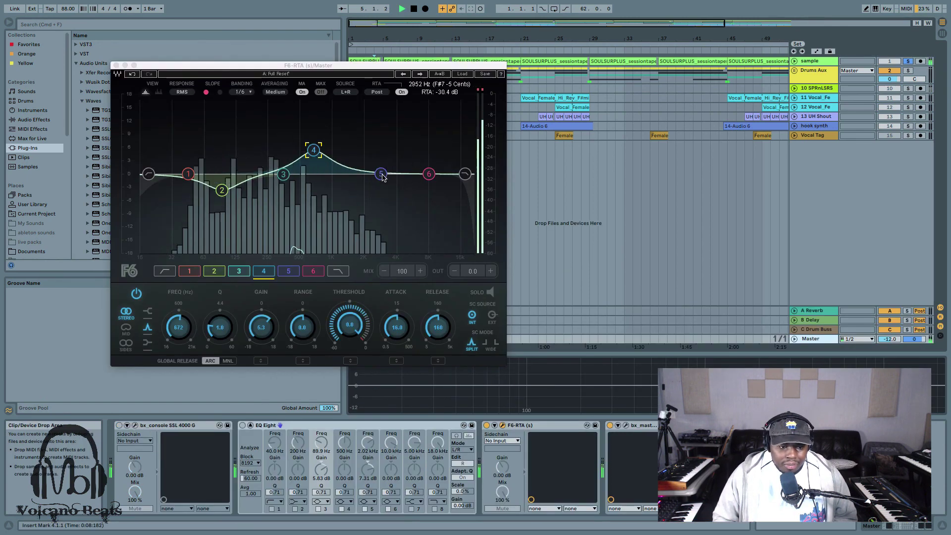
left_click_drag(381, 174, 380, 164)
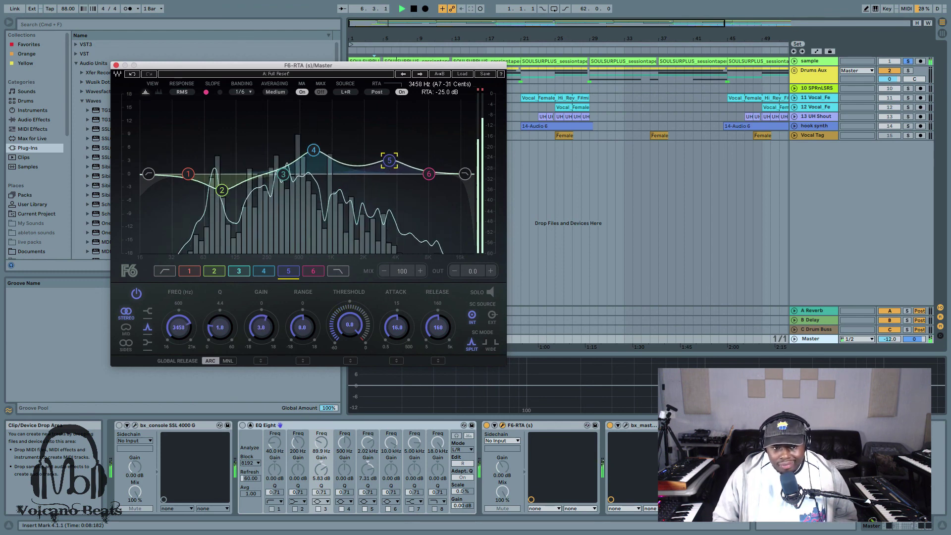
left_click_drag(429, 174, 396, 170)
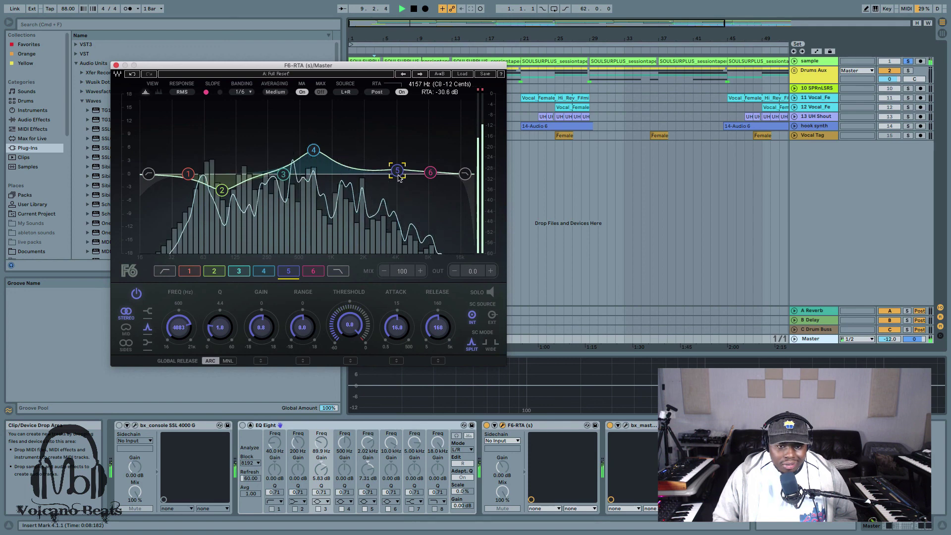
left_click_drag(429, 173, 378, 184)
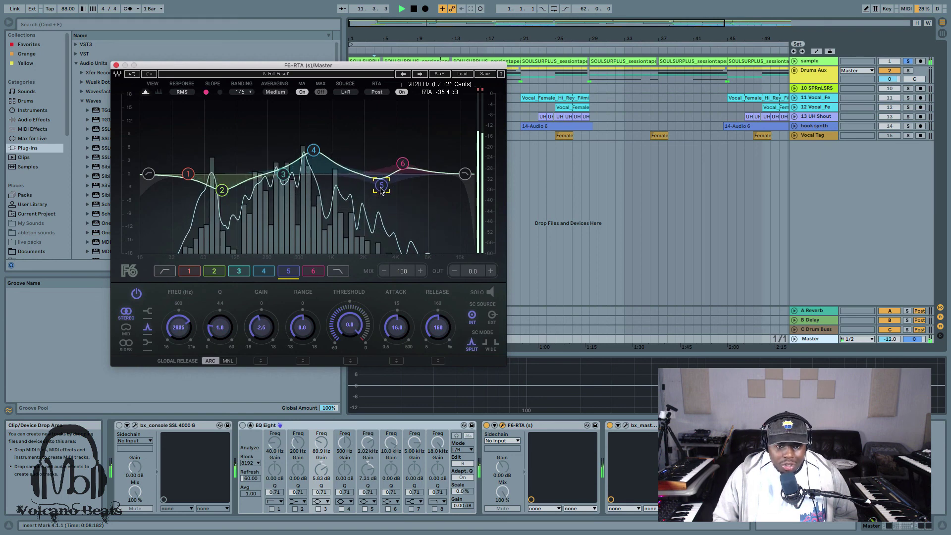
left_click_drag(350, 324, 351, 393)
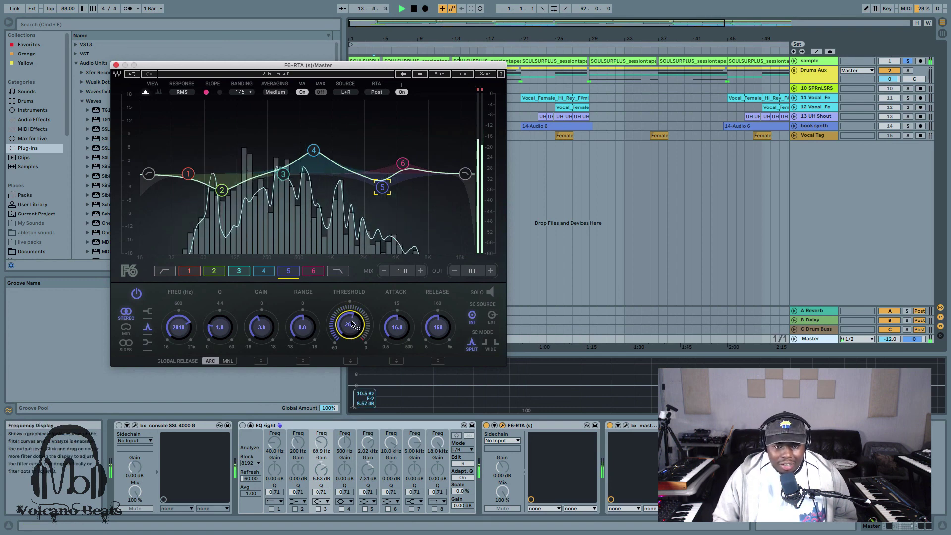
key("space")
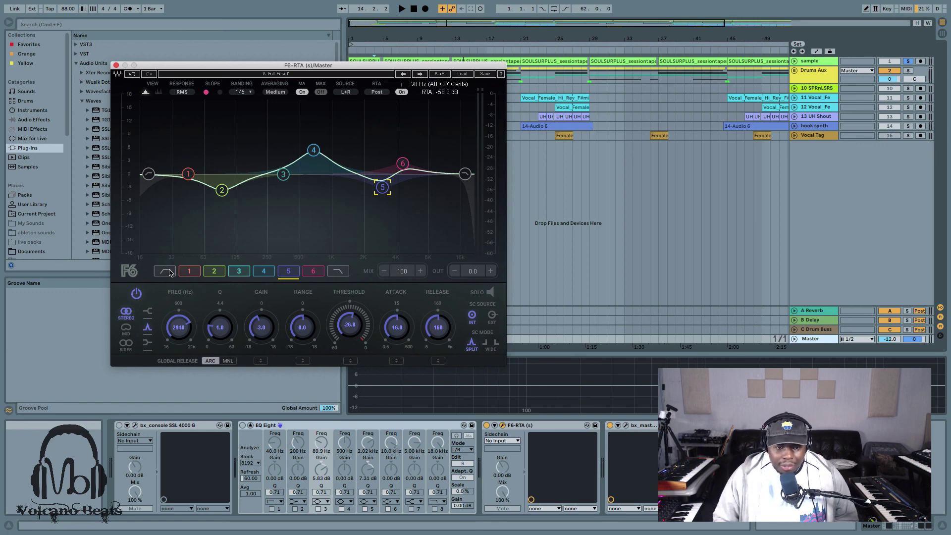
Enable F6's high-pass and low-pass filters
left_click(339, 271)
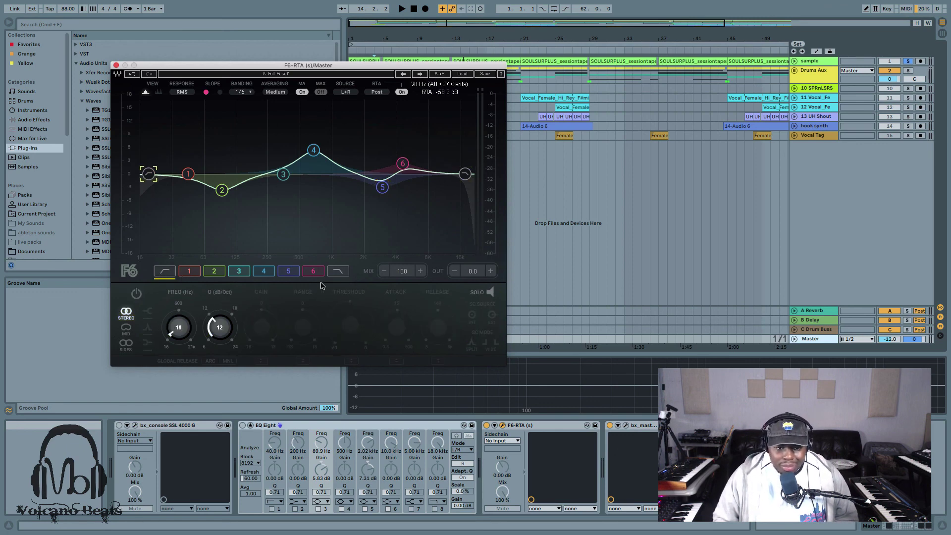
left_click(166, 271)
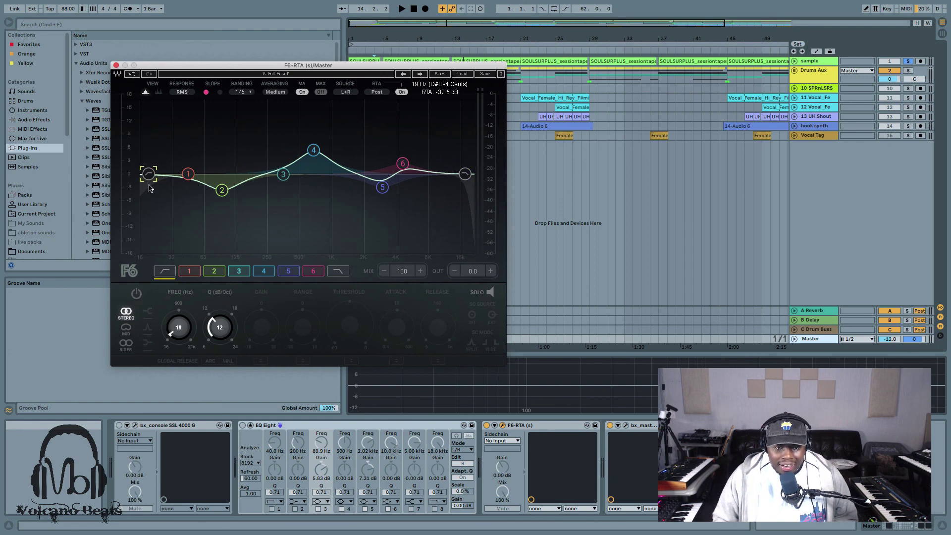
left_click(136, 294)
left_click(339, 272)
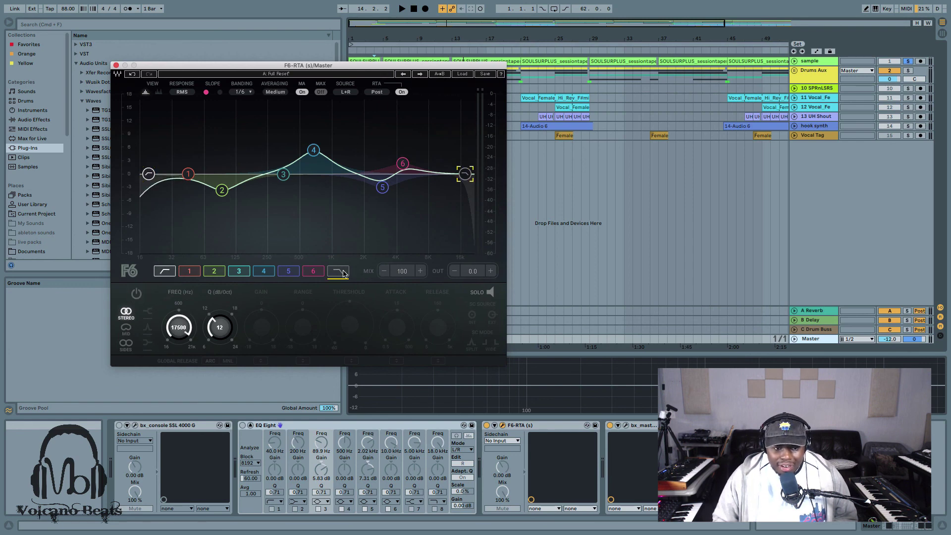
left_click(137, 294)
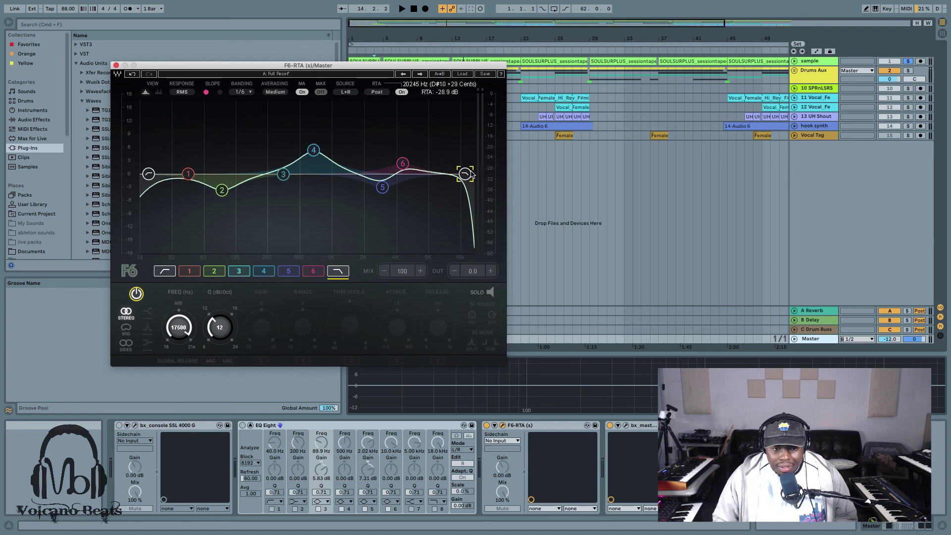
Move F6's low-pass filter to 16665 Hz and set the high-pass filter to a 24 dB/oct slope at about 20 Hz
mouse_move(464, 174)
left_mouse_down()
mouse_move(444, 174)
mouse_move(463, 173)
left_mouse_up()
left_click_drag(148, 174, 154, 173)
left_click_drag(220, 327, 219, 302)
left_click_drag(155, 174, 152, 174)
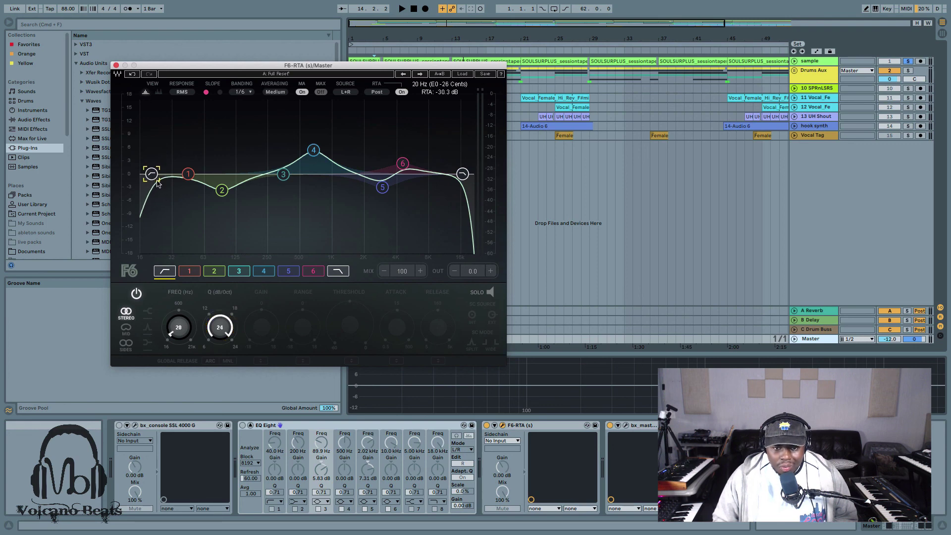
left_click_drag(219, 326, 220, 302)
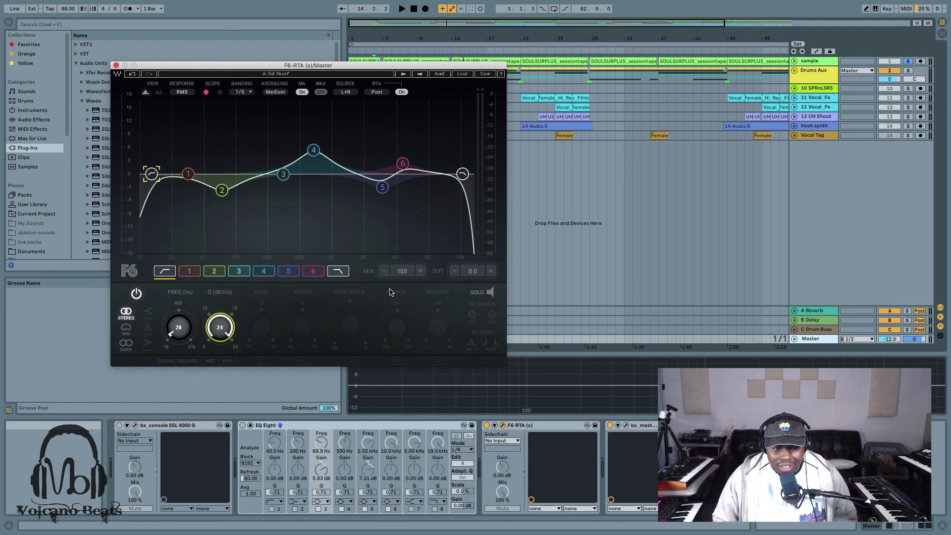
Try an 18 dB/oct slope on F6's low-pass filter and settle on 6 dB/oct
left_click(462, 174)
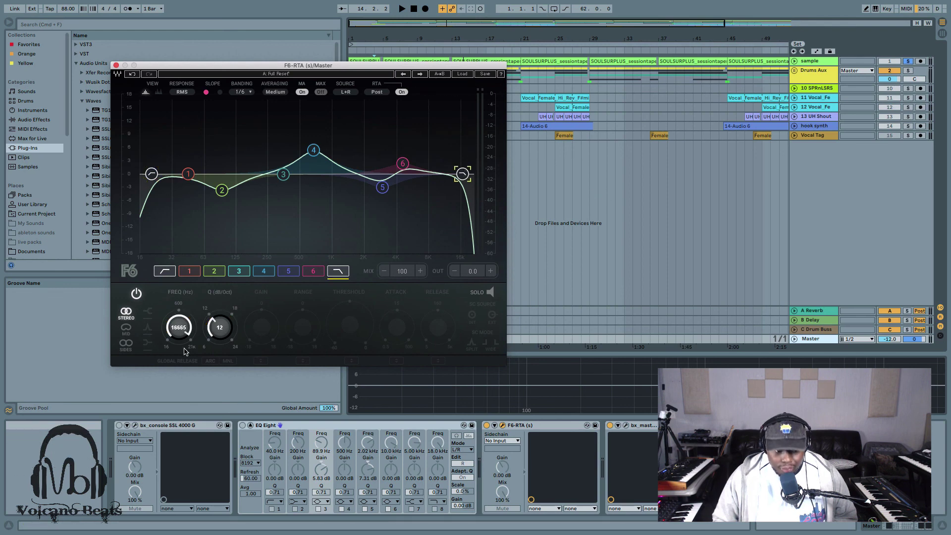
mouse_move(220, 327)
left_mouse_down()
mouse_move(219, 342)
mouse_move(219, 319)
left_mouse_up()
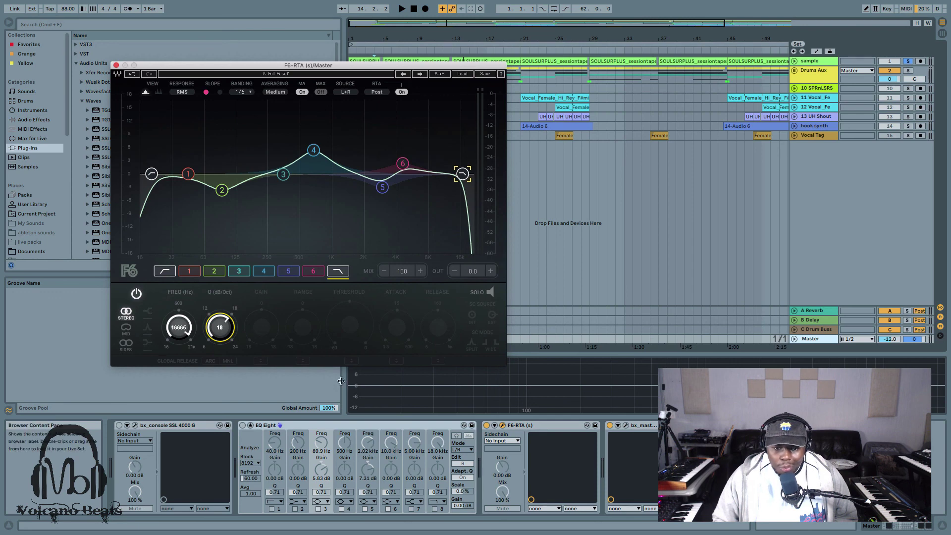
mouse_move(220, 328)
left_mouse_down()
mouse_move(222, 350)
mouse_move(220, 309)
mouse_move(220, 346)
left_mouse_up()
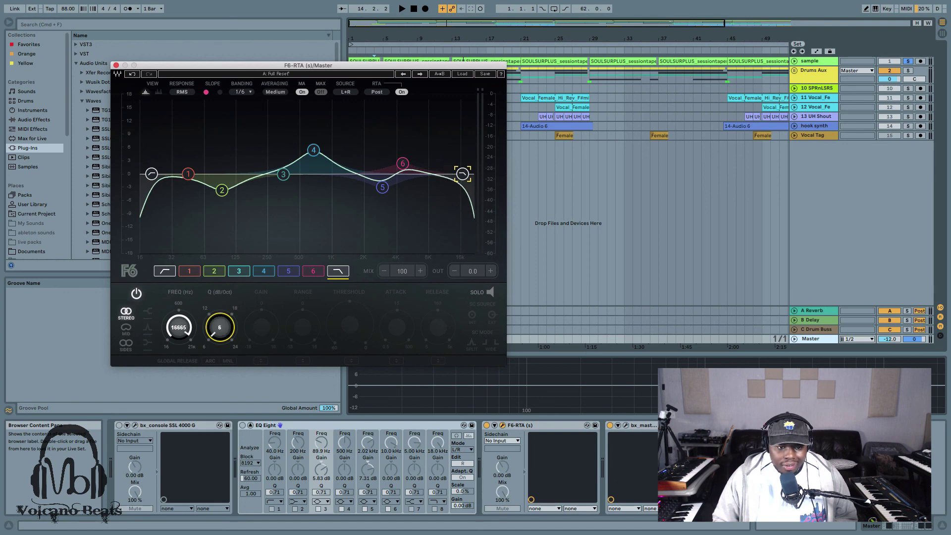
Play the mix, cut F6's band 4 by 3.5 dB just below 600 Hz, stop playback and close the plug-in
key("space")
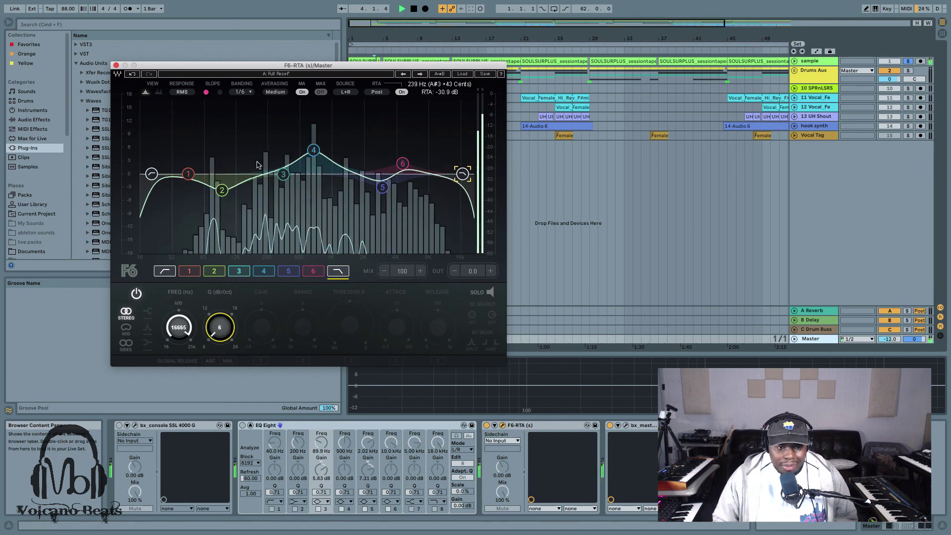
left_click_drag(313, 150, 314, 152)
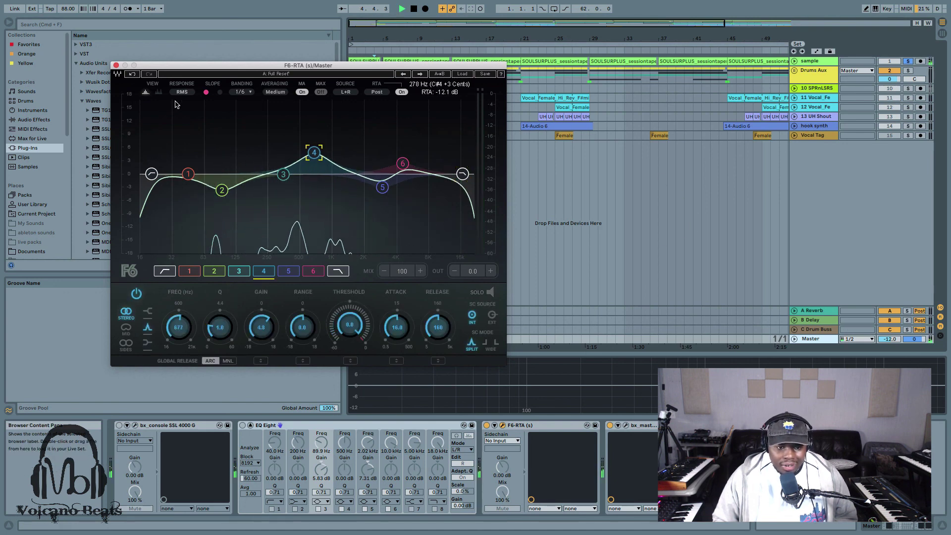
left_click(116, 65)
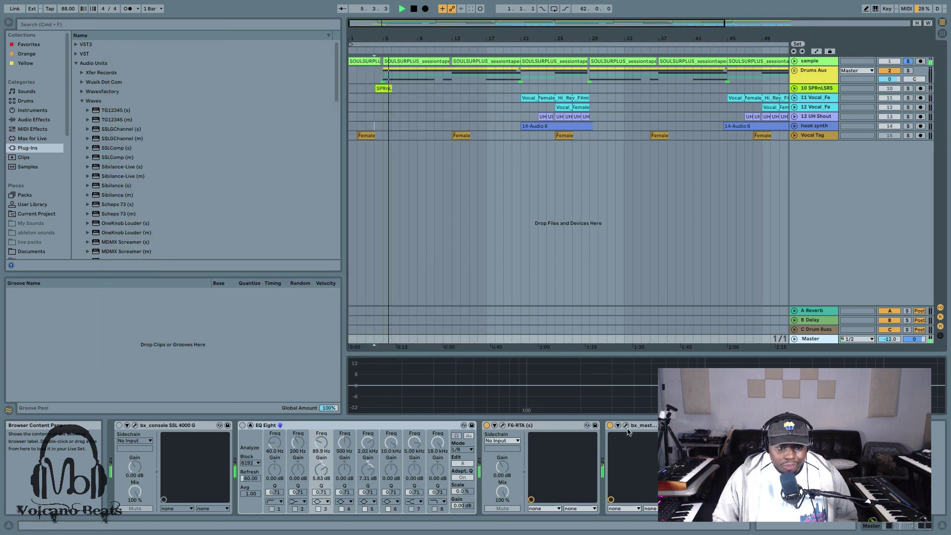
left_click(502, 425)
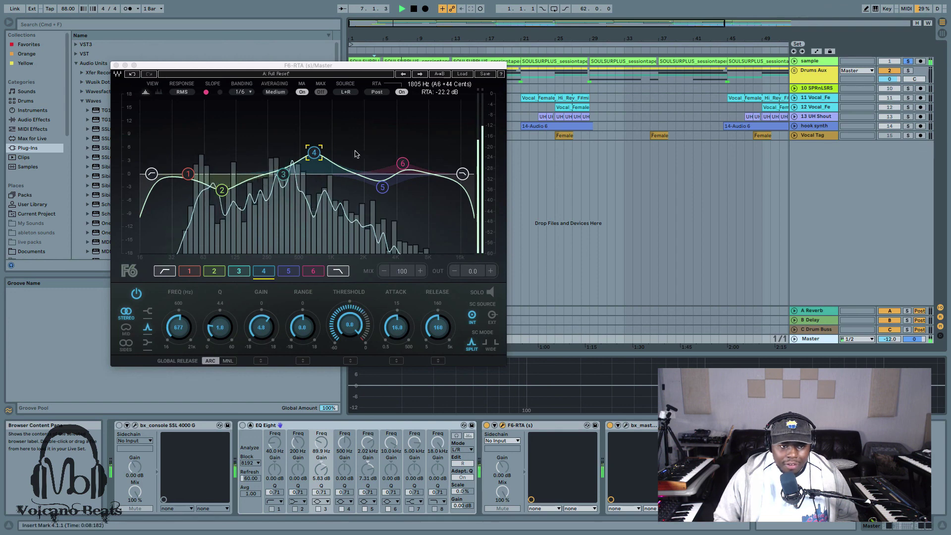
left_click_drag(314, 153, 307, 191)
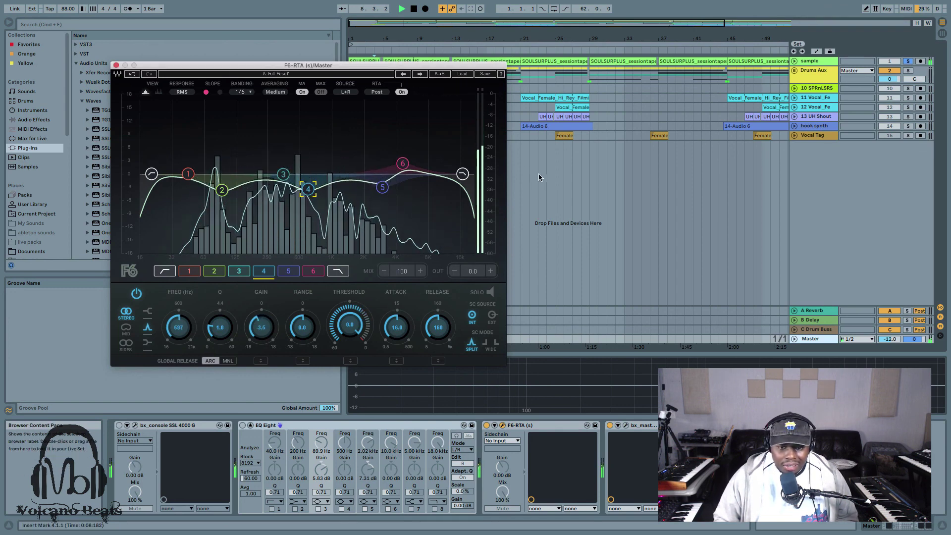
key("space")
left_click(116, 65)
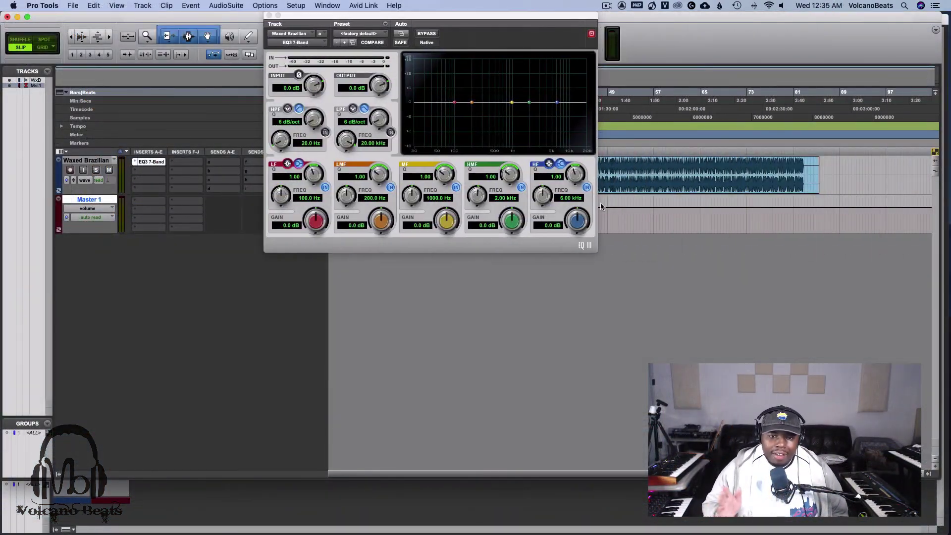
Switch to Pro Tools and briefly play the Waxed Brazilian track through the flat EQ3 7-Band
left_click(600, 206)
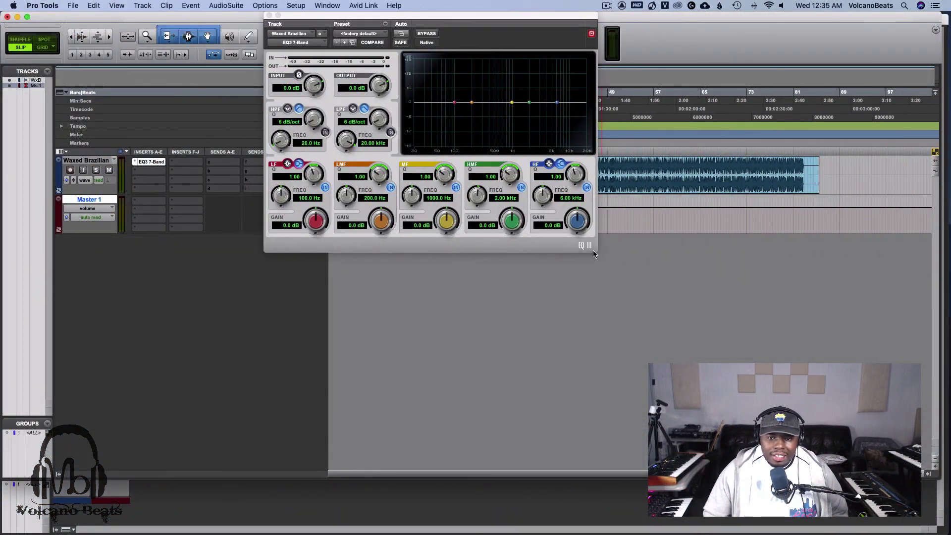
key("space")
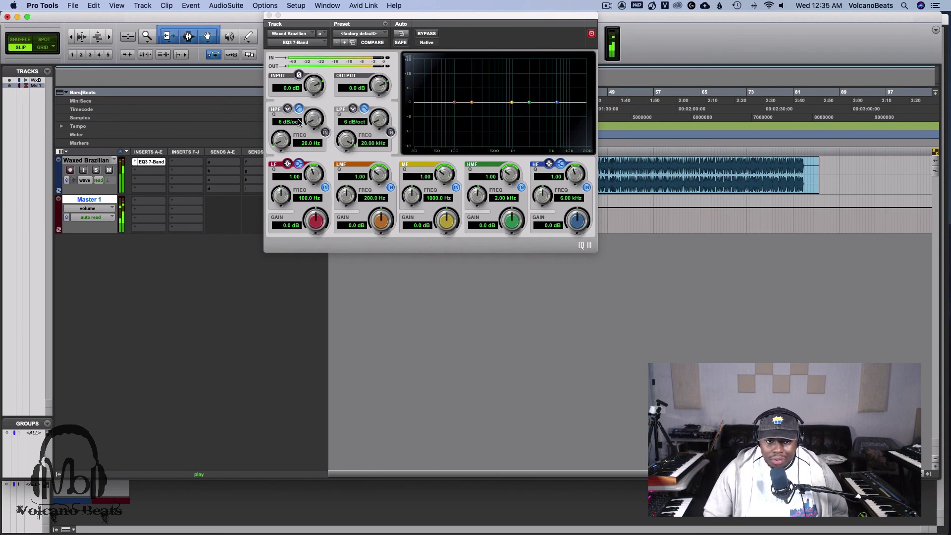
key("space")
Try the notch shape on EQ3 7-Band's HPF and LPF sections, and return both to their 6 dB/oct filter shapes
left_click(287, 109)
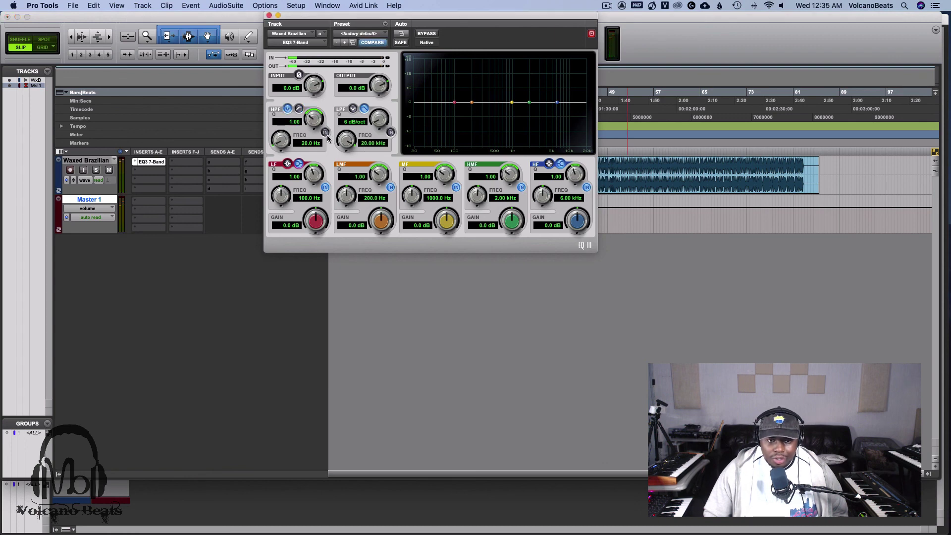
left_click(353, 109)
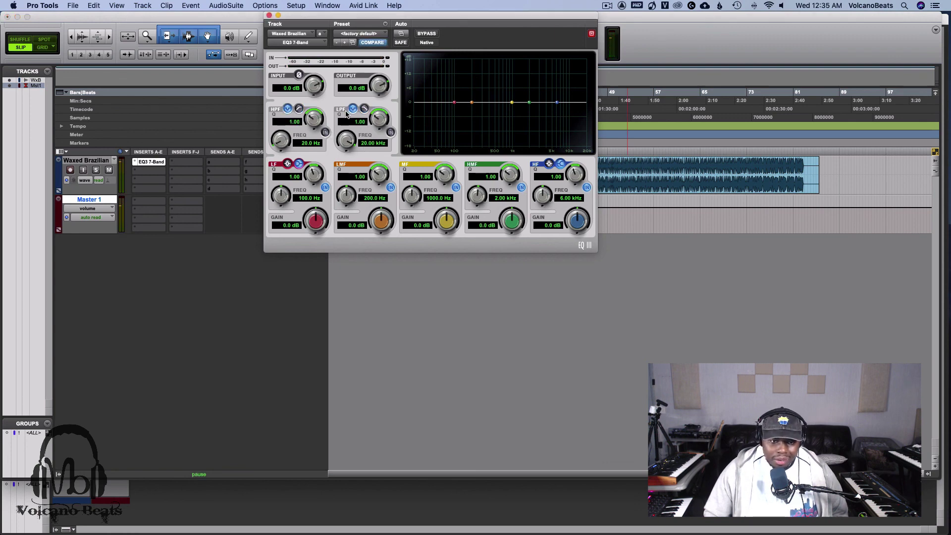
key("space")
left_click(364, 109)
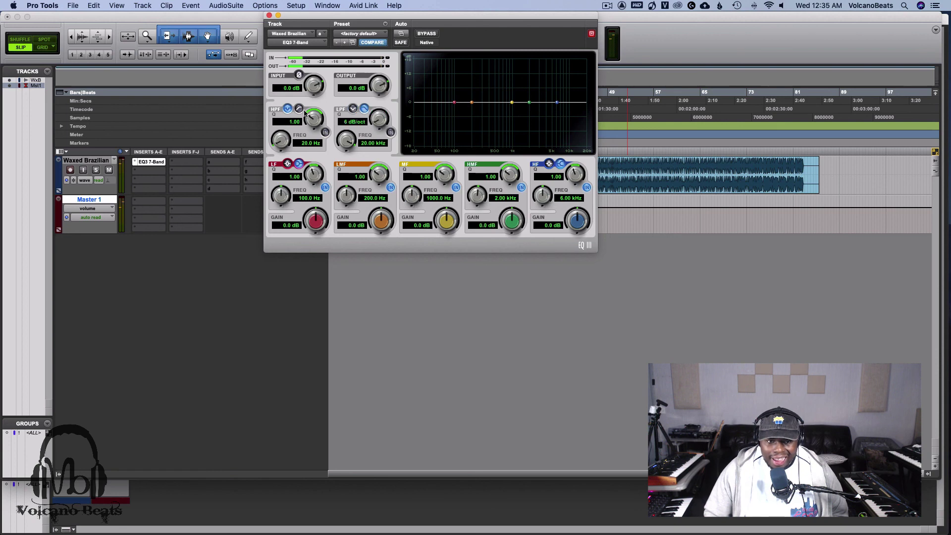
left_click(299, 109)
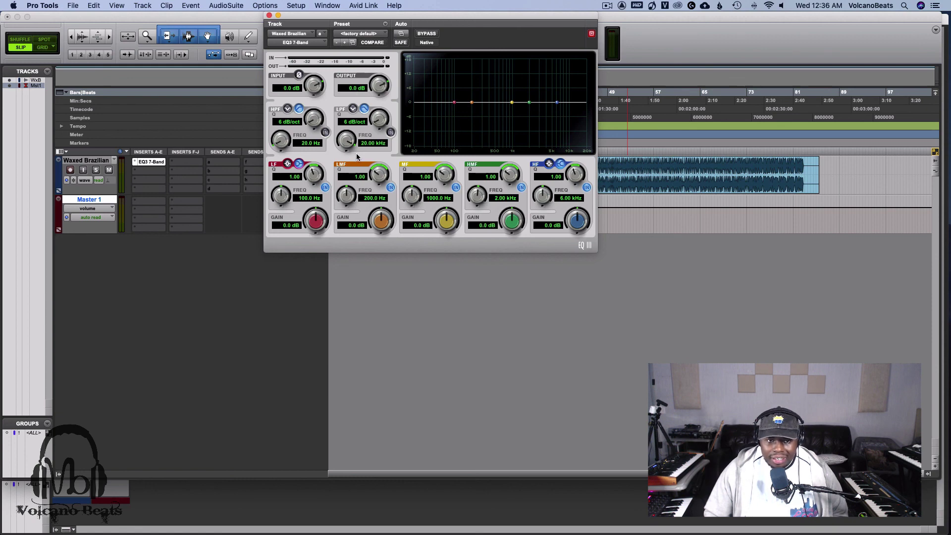
Play the track and boost EQ3 7-Band's MF band by 4.2 dB at 726.7 Hz
key("space")
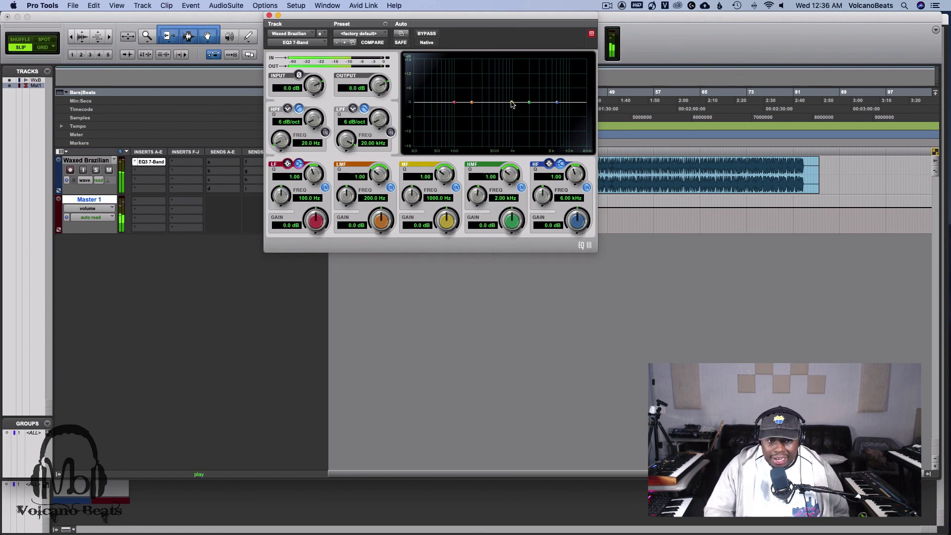
key("space")
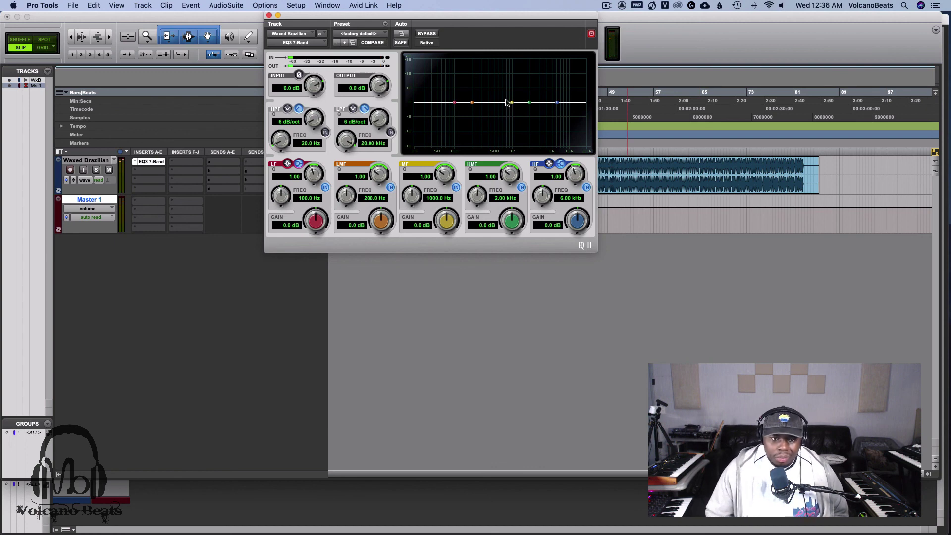
mouse_move(507, 102)
left_mouse_down()
mouse_move(500, 92)
mouse_move(505, 121)
mouse_move(502, 96)
left_mouse_up()
key("space")
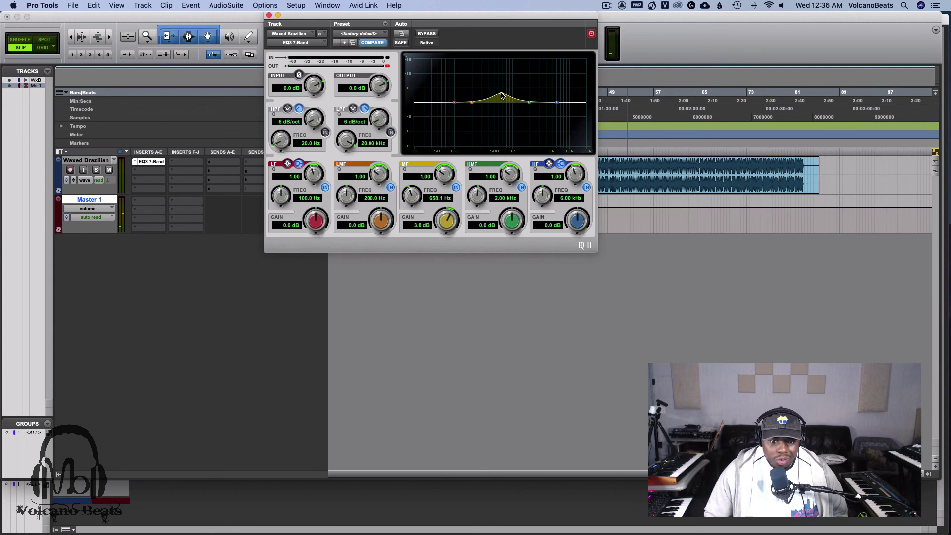
mouse_move(502, 95)
left_mouse_down()
mouse_move(494, 92)
mouse_move(504, 95)
left_mouse_up()
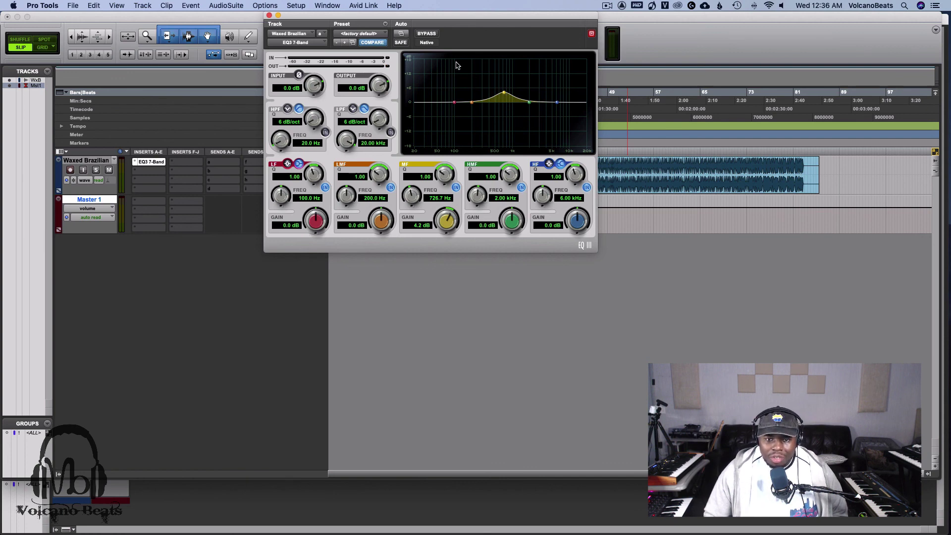
Narrow EQ3's MF band to a Q of 7.08, raise it to 6.7 dB at 741.3 Hz, and play the track briefly
left_click_drag(446, 175, 447, 148)
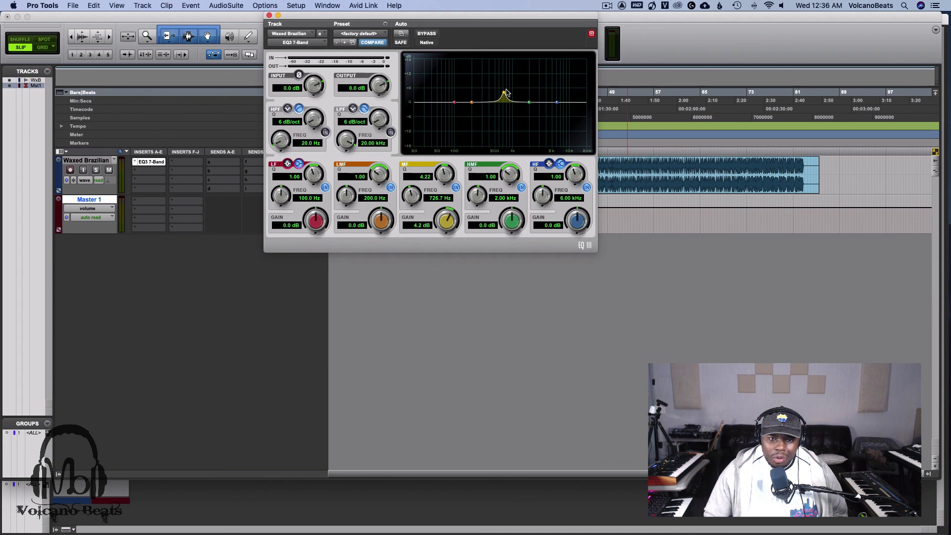
left_click_drag(504, 94, 504, 88)
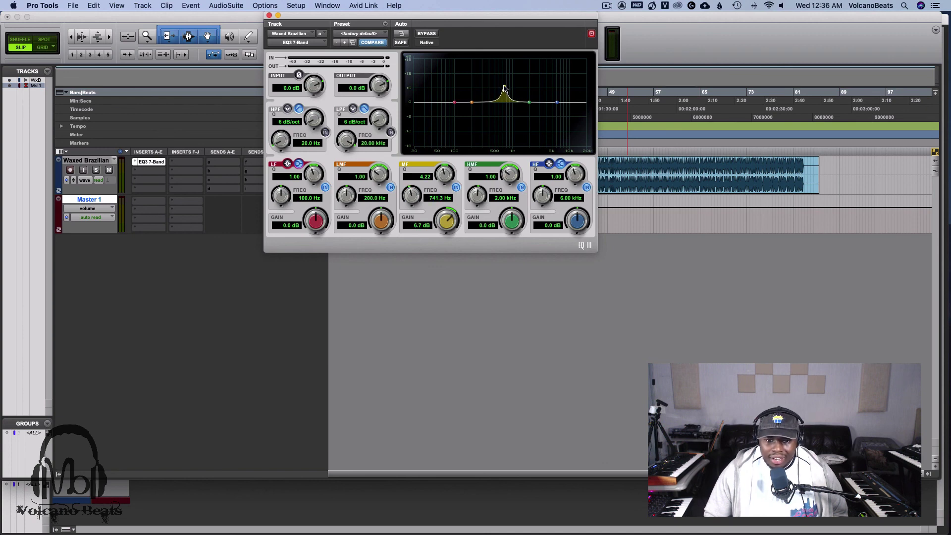
left_click_drag(448, 174, 450, 166)
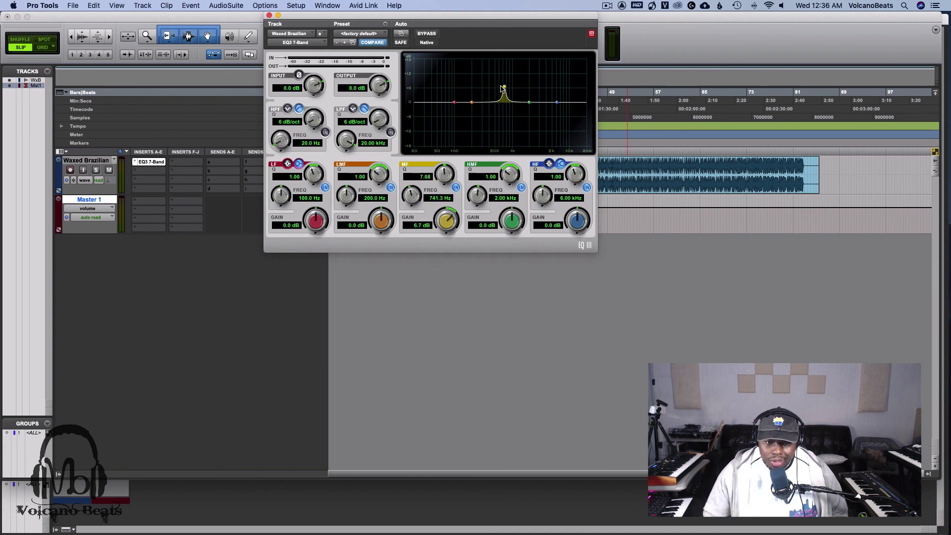
left_click_drag(503, 86, 504, 89)
key("space")
key("space")
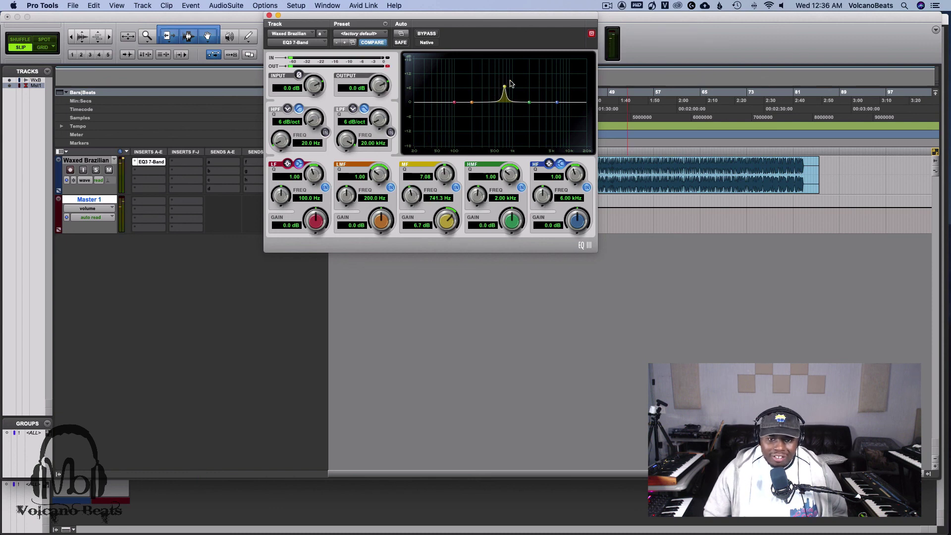
Play the track while pulling EQ3 7-Band's MF band down to a 9.4 dB cut at 595.9 Hz, and stop playback
key("space")
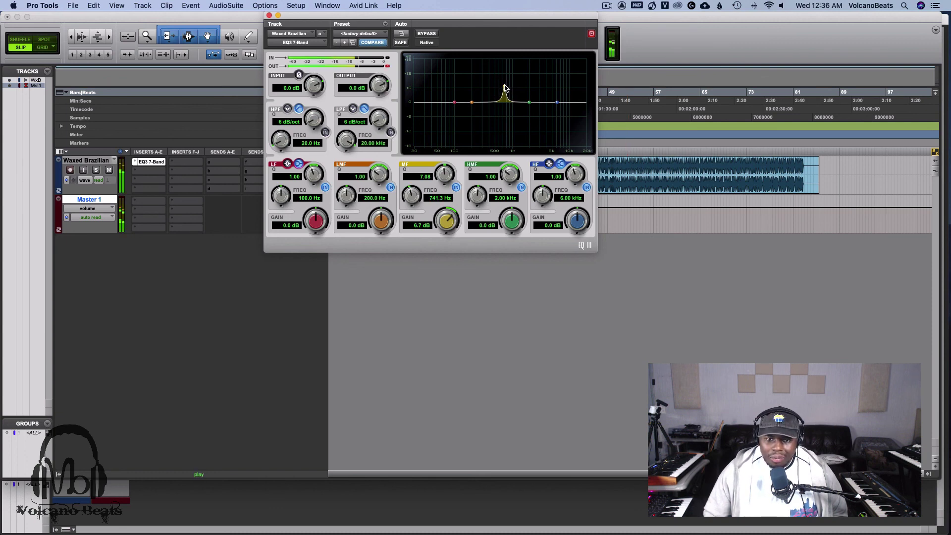
left_click_drag(505, 87, 498, 127)
key("space")
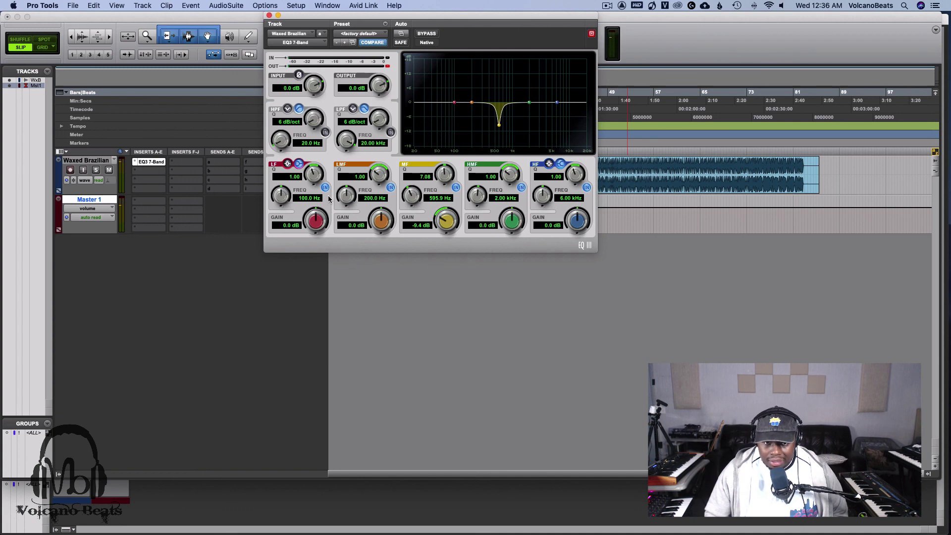
Set EQ3's LF band to its peak shape, and try the HF band's peak shape before returning it to shelf
left_click(286, 165)
left_click(298, 165)
left_click(287, 165)
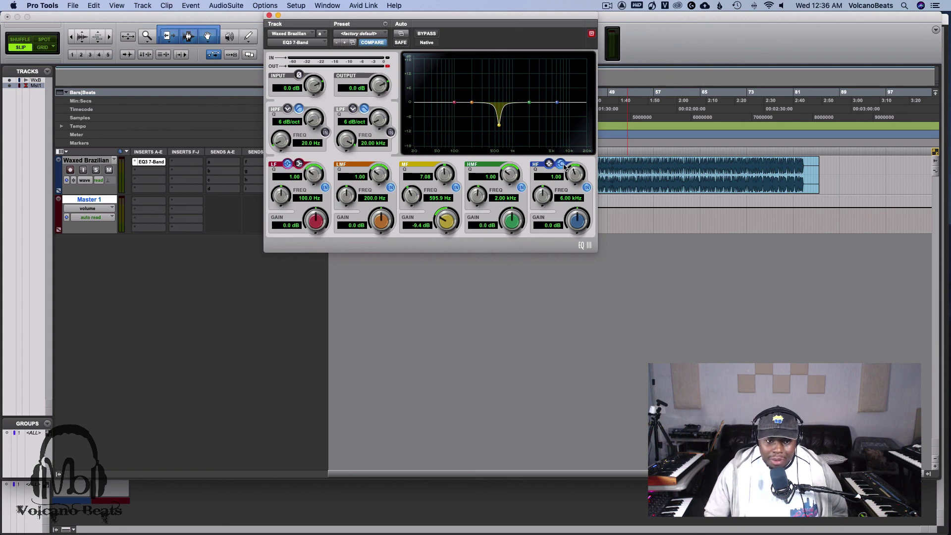
left_click(548, 164)
left_click(560, 165)
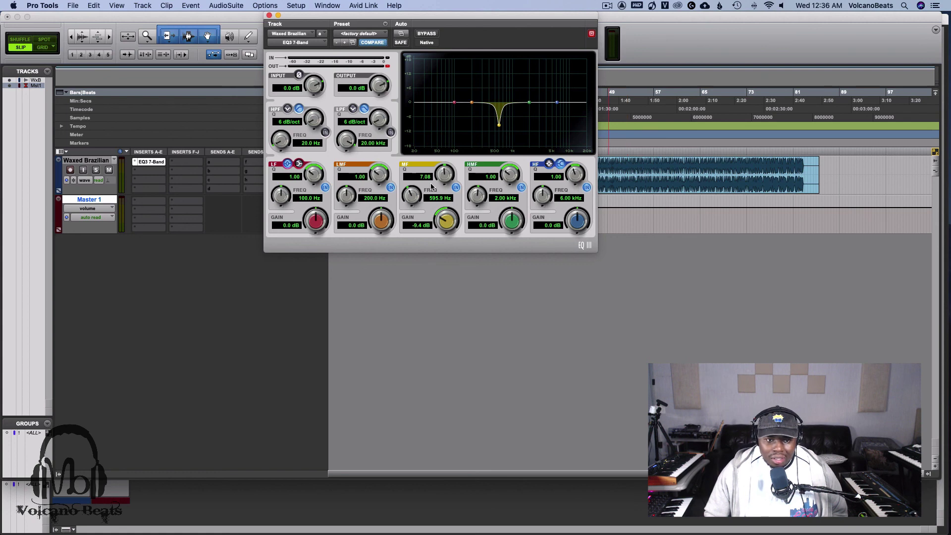
During playback, set the LMF band's Q to 1.82 and the MF band to a Q of 8.71 with -5.5 dB gain
key("space")
left_click_drag(387, 176, 385, 167)
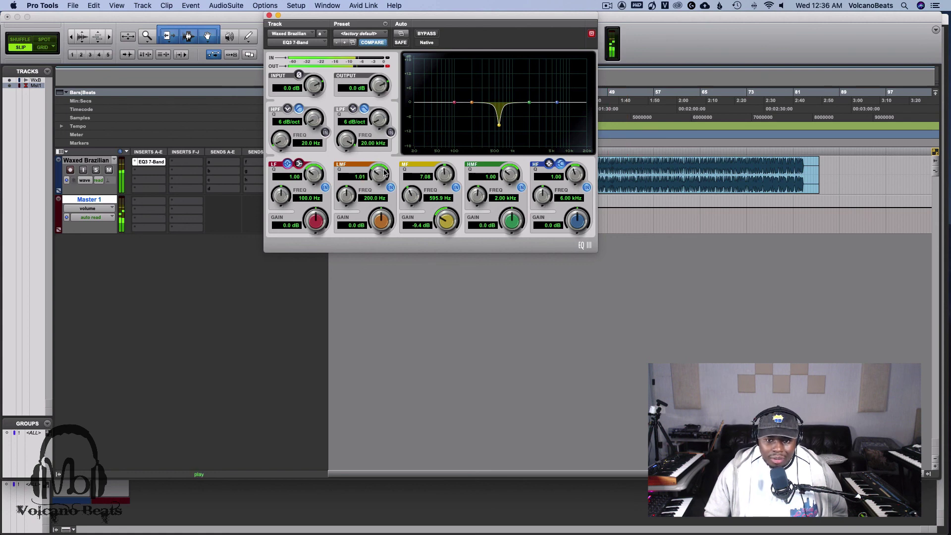
left_click_drag(443, 174, 443, 169)
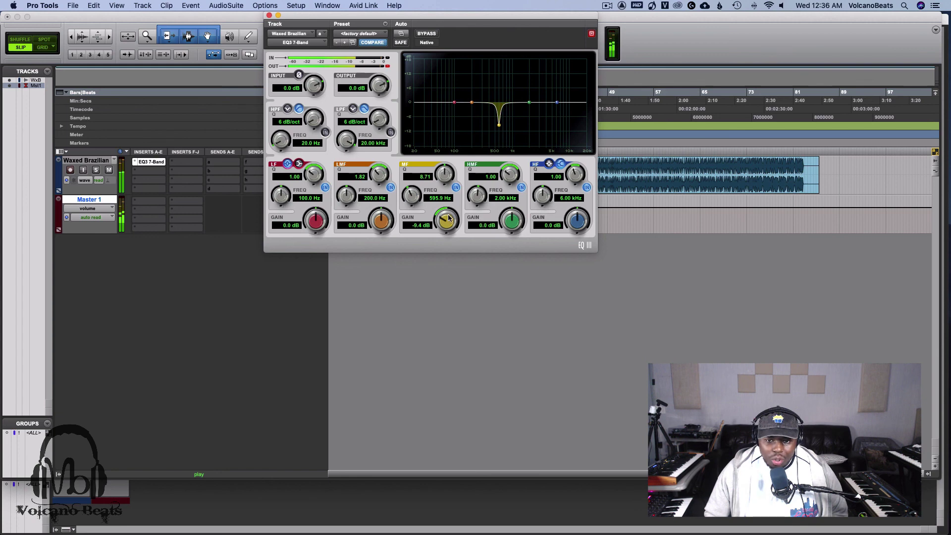
left_click_drag(448, 218, 458, 237)
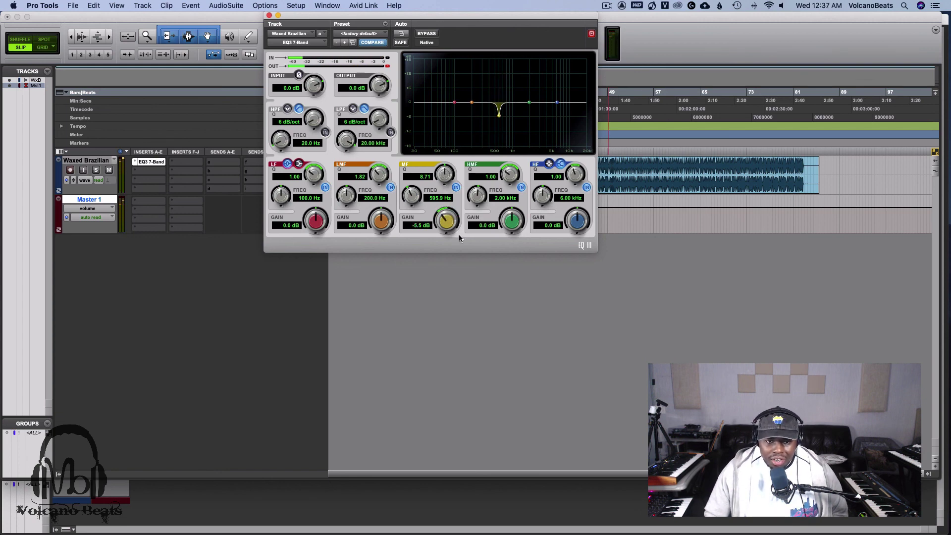
Narrow the HMF band to a Q of 10.00 with -9.2 dB at 4.60 kHz, and set HF to 0.9 dB at 10.18 kHz
left_click_drag(514, 173, 513, 142)
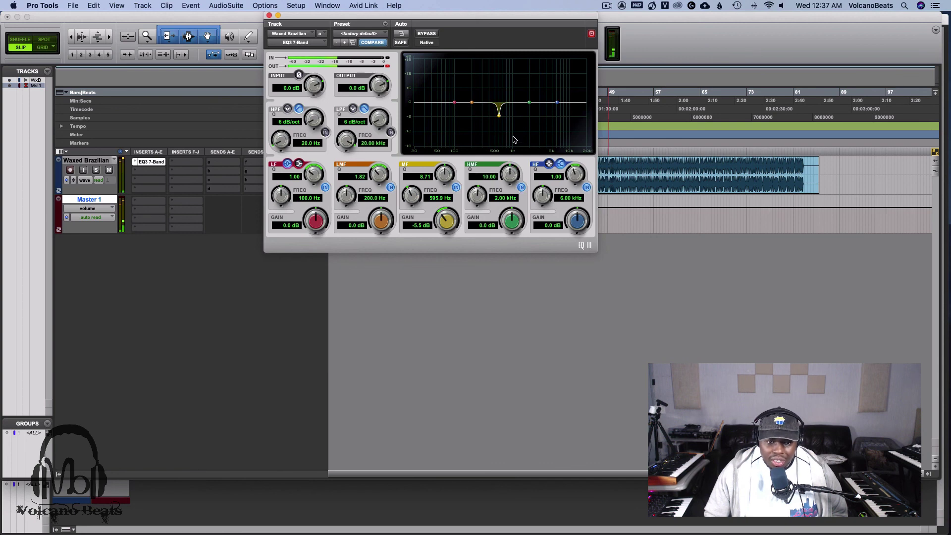
left_click_drag(513, 221, 511, 198)
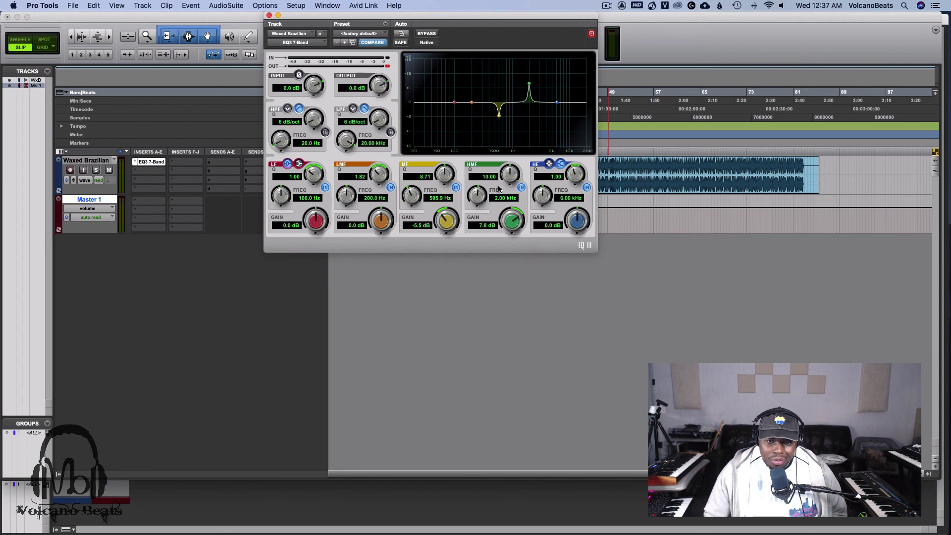
key("space")
left_click_drag(529, 86, 570, 102)
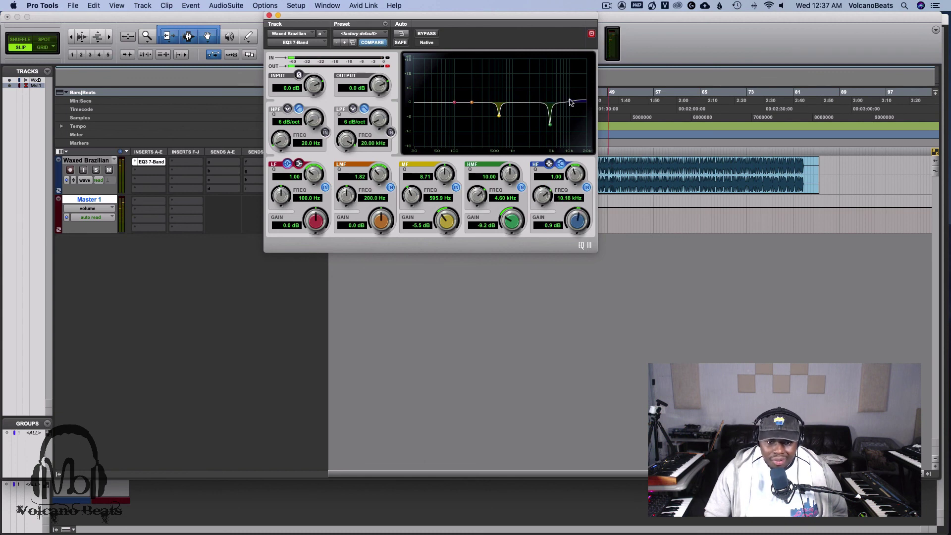
Cut the LF band by 4.4 dB at 69.8 Hz, boost LMF by 3.4 dB at 208.1 Hz, and play the track briefly
left_click_drag(454, 102, 472, 94)
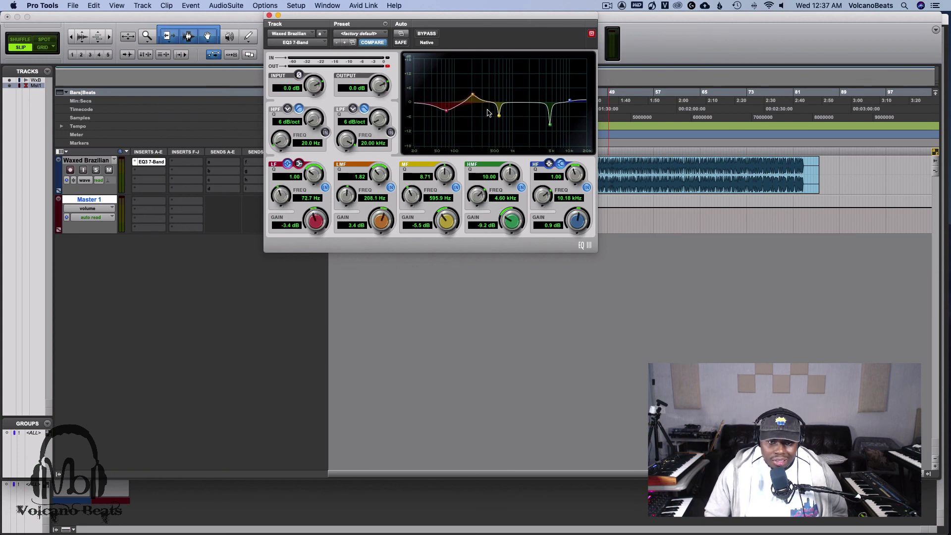
left_click_drag(446, 113, 446, 116)
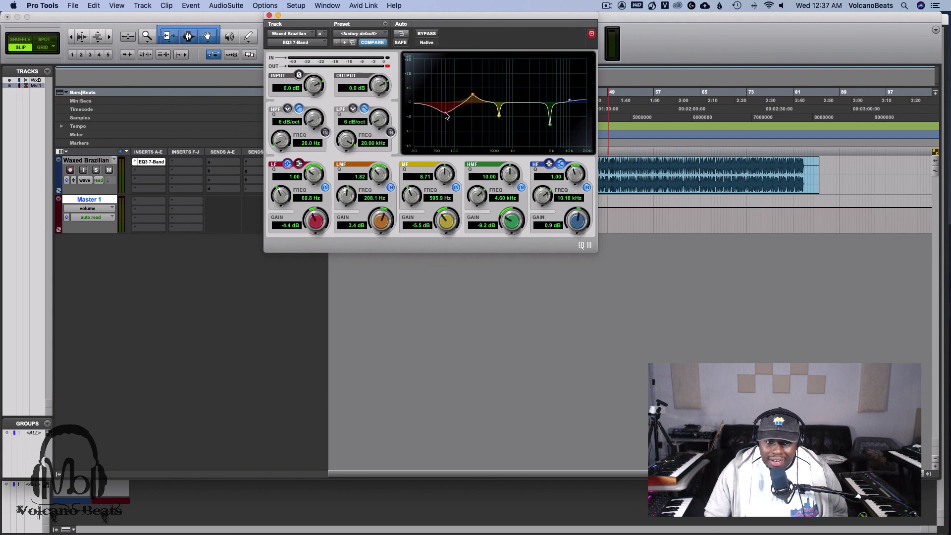
key("space")
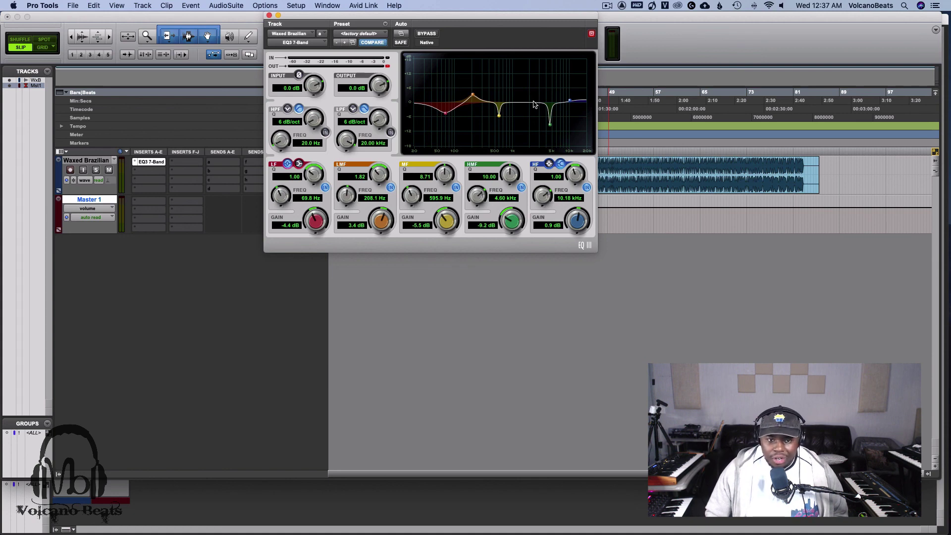
Set the HF band to -0.7 dB at 11.94 kHz and raise the LMF band to 6.1 dB at 208.1 Hz
left_click_drag(570, 100, 573, 107)
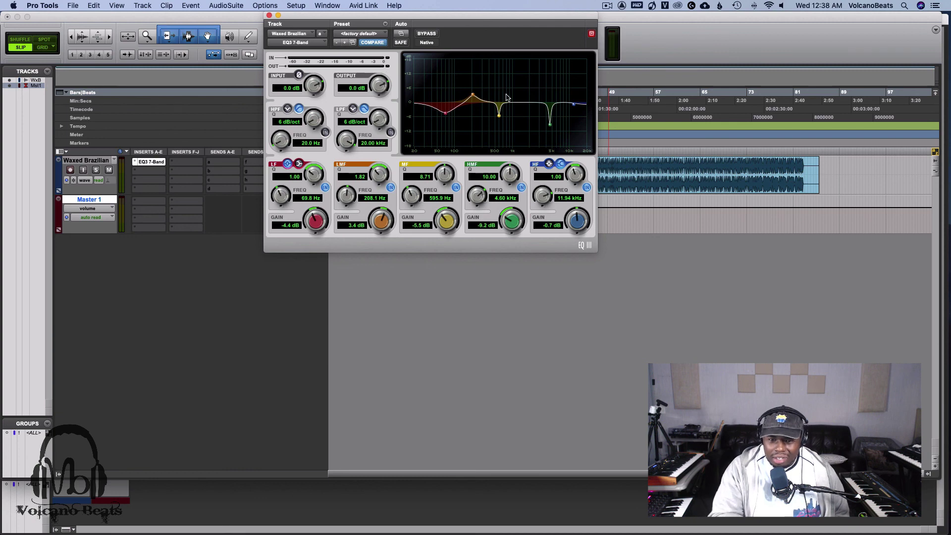
left_click_drag(475, 96, 466, 93)
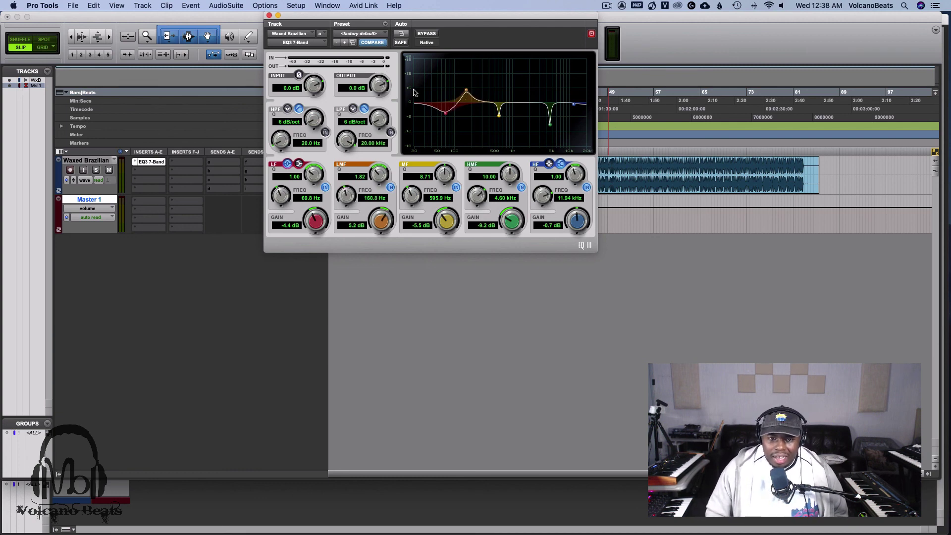
left_click_drag(465, 93, 471, 87)
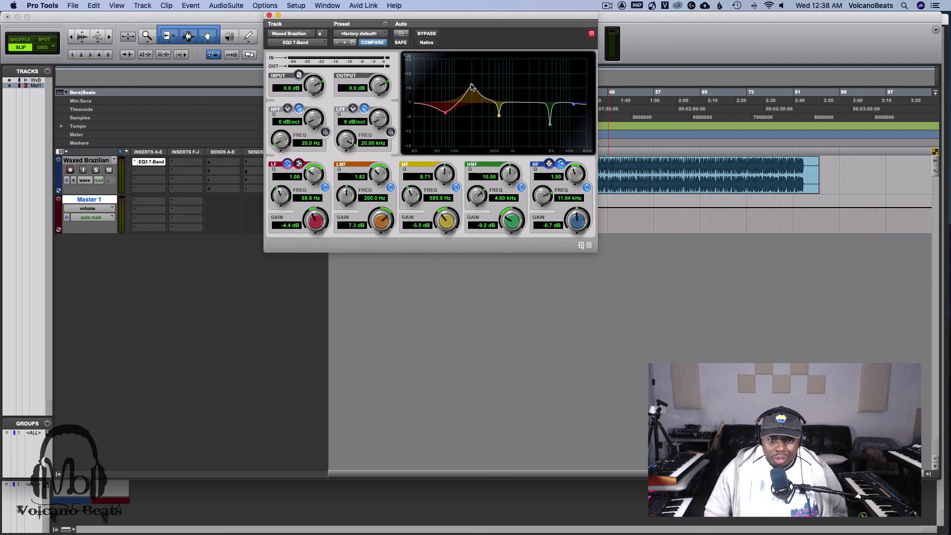
mouse_move(471, 87)
left_mouse_down()
mouse_move(467, 101)
mouse_move(472, 89)
left_mouse_up()
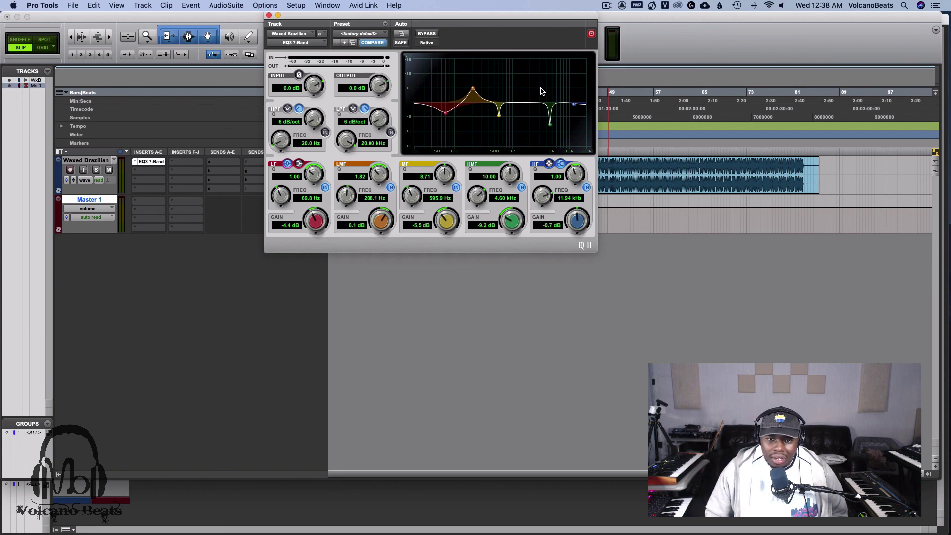
Play the track while adjusting the LMF band to a 5.2 dB boost at 200.0 Hz, and stop playback
key("space")
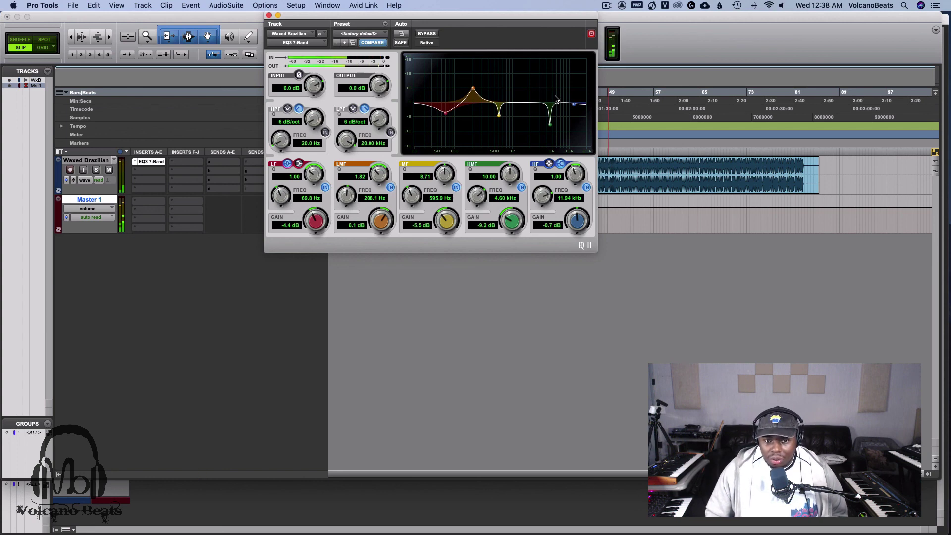
left_click_drag(473, 89, 477, 88)
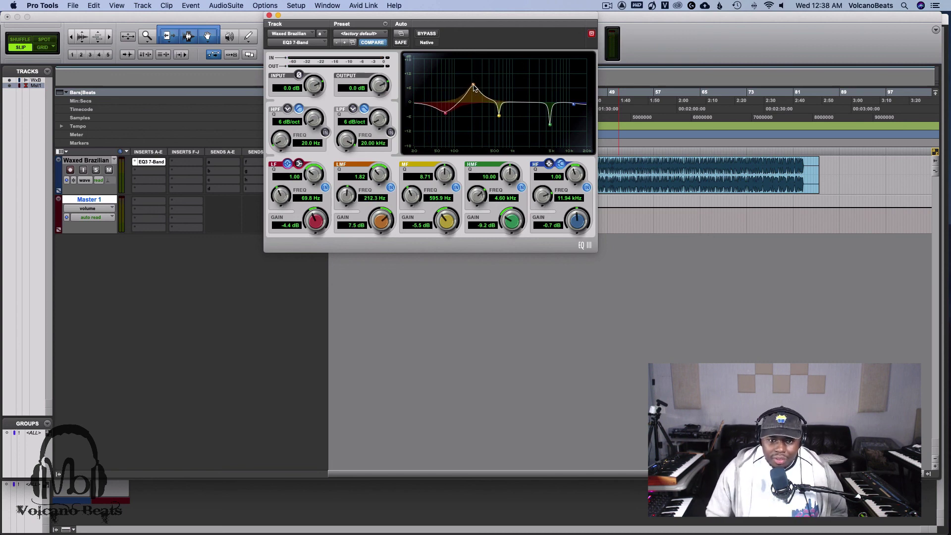
mouse_move(474, 89)
left_mouse_down()
mouse_move(459, 94)
mouse_move(471, 90)
left_mouse_up()
key("space")
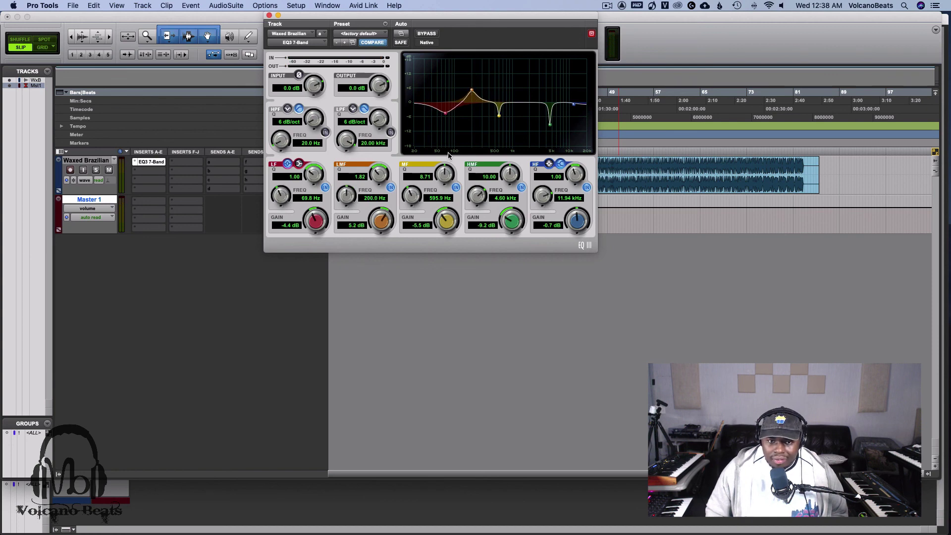
Deepen the MF band's cut to -7.7 dB, and play the track while moving the EQ window off the transport and timeline
mouse_move(445, 227)
left_mouse_down()
mouse_move(445, 216)
mouse_move(447, 243)
left_mouse_up()
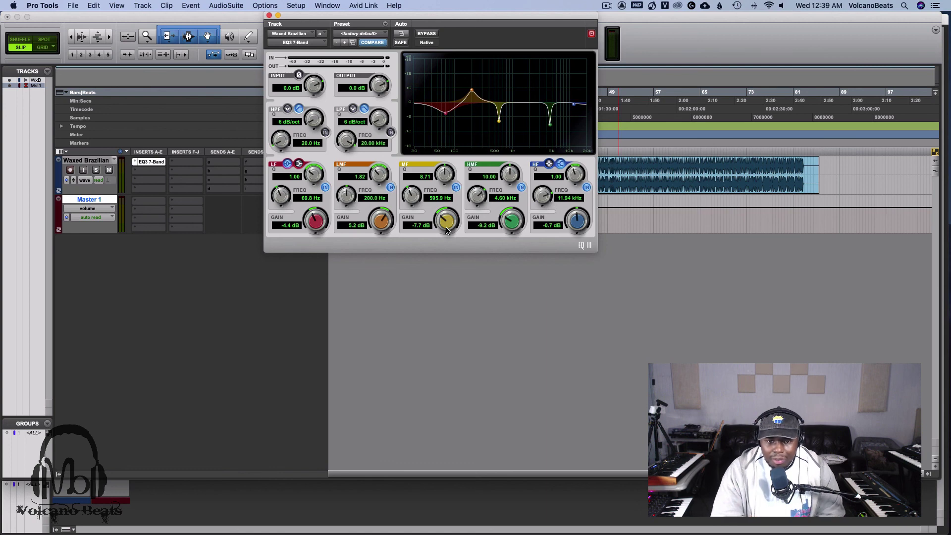
key("space")
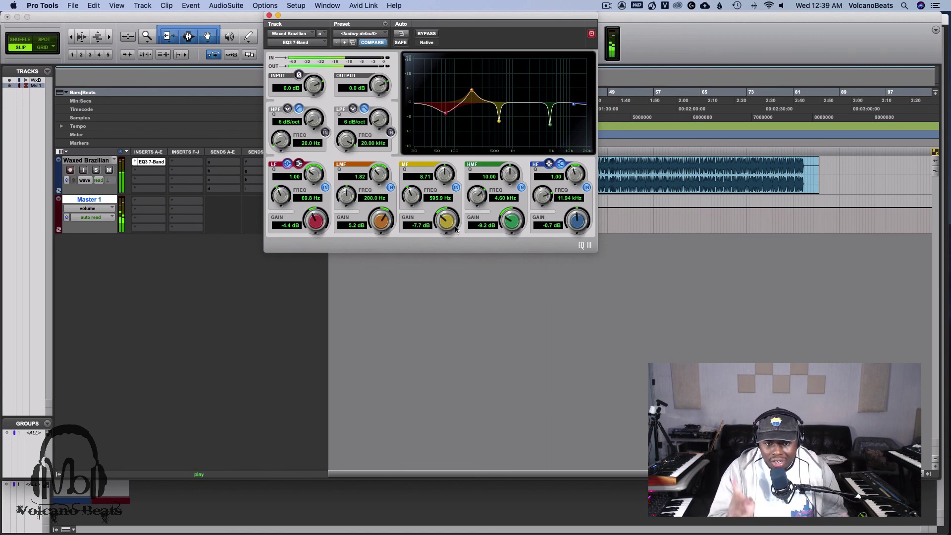
left_click_drag(446, 16, 192, 44)
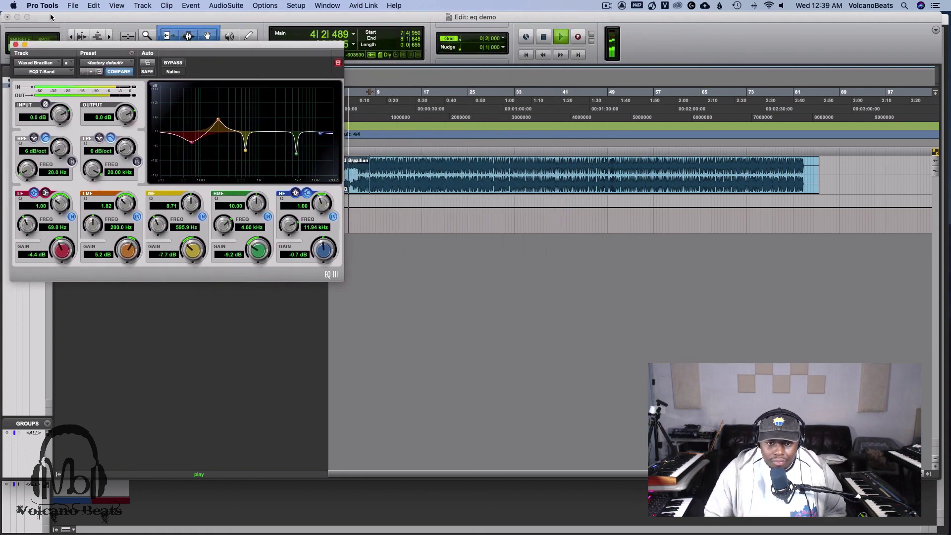